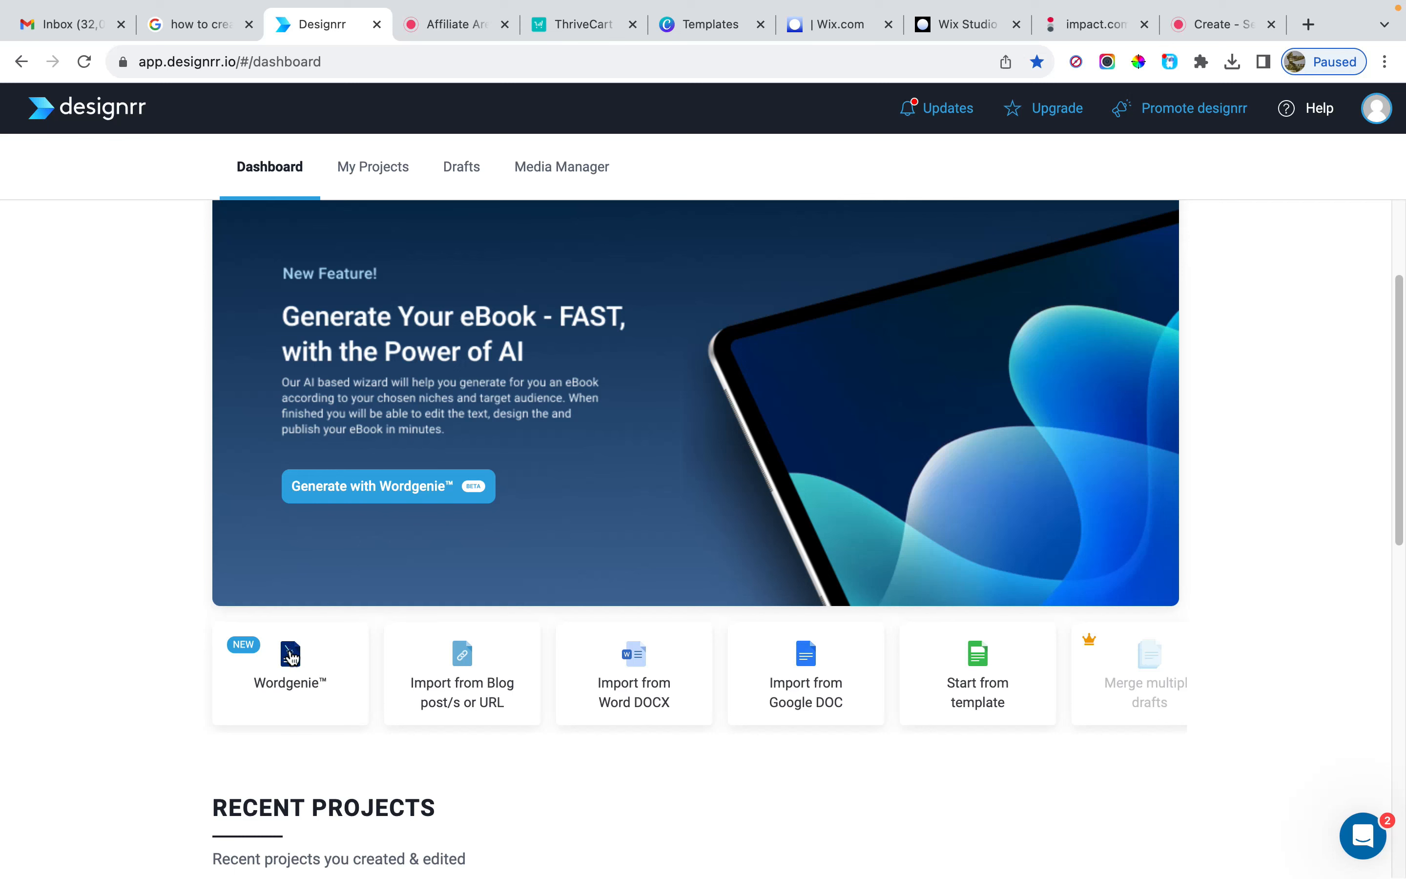
# - View the Wordgenie start page and return to the project dashboard
pyautogui.click(291, 656)
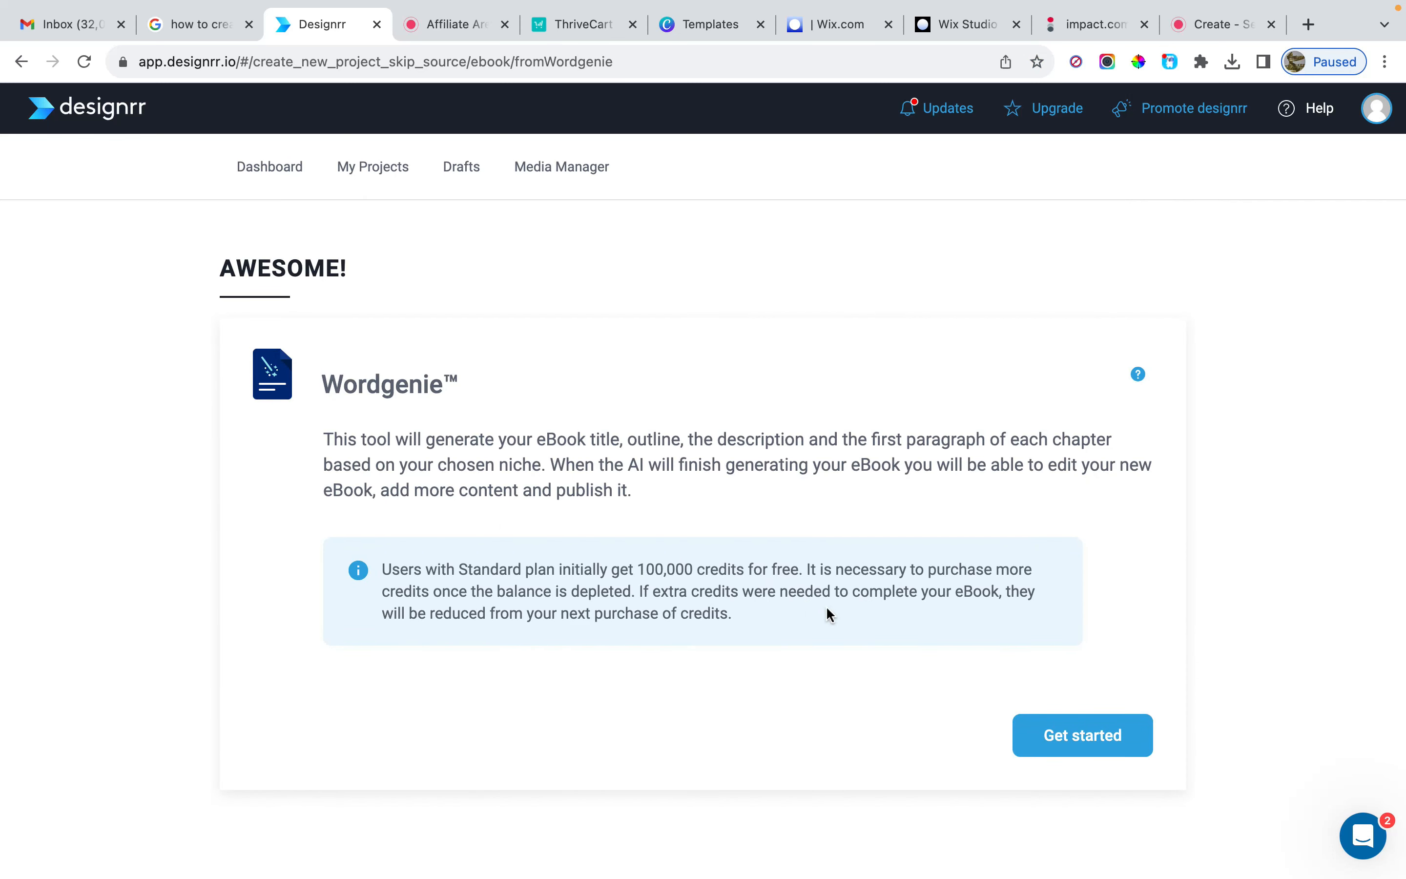
pyautogui.click(274, 167)
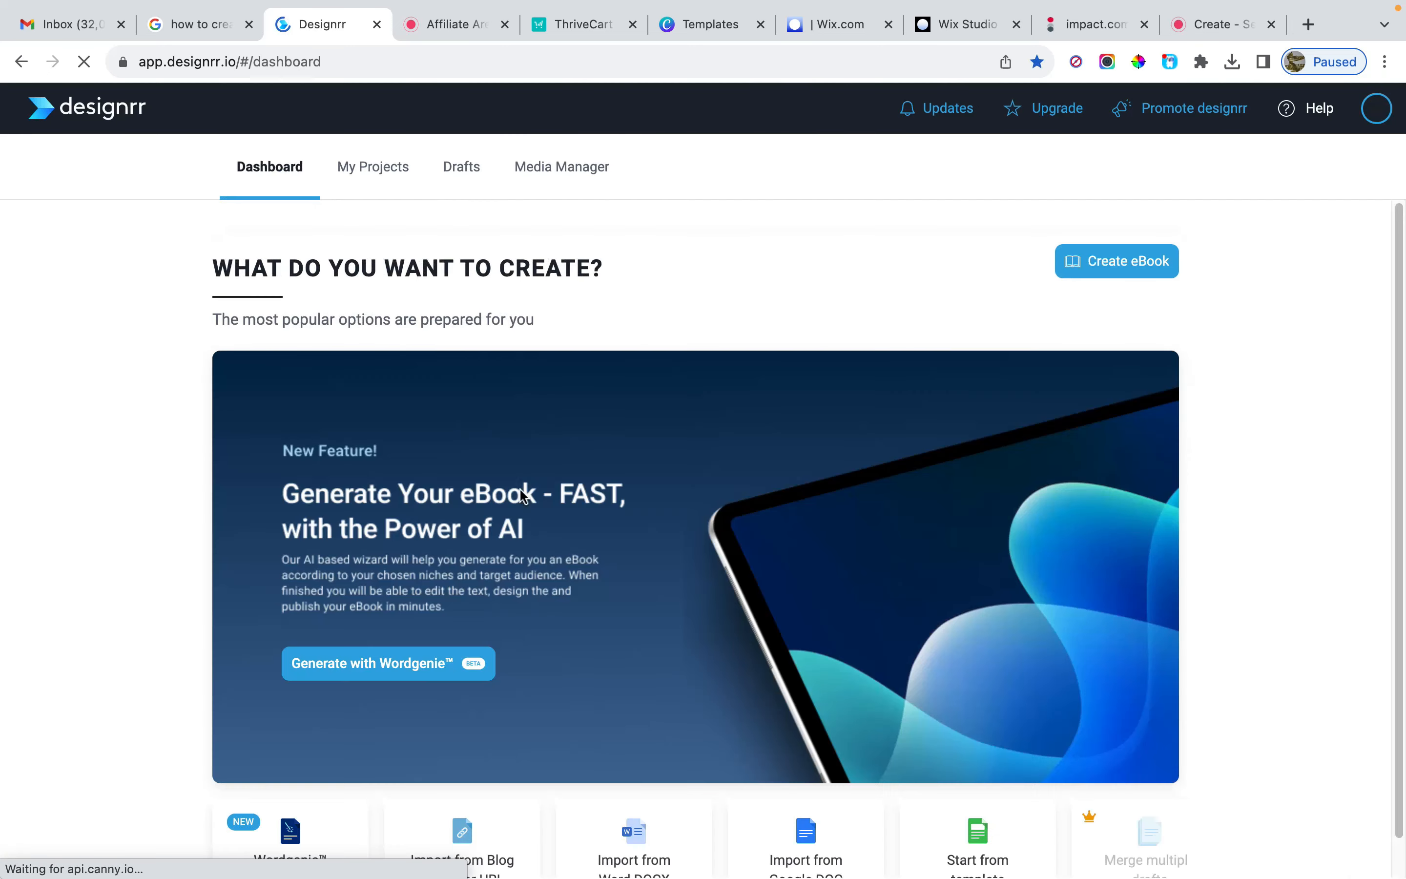
# - Preview the recent Marketing Magic project and look through its cover, table of contents and chapters
pyautogui.scroll(-10, 520, 489)
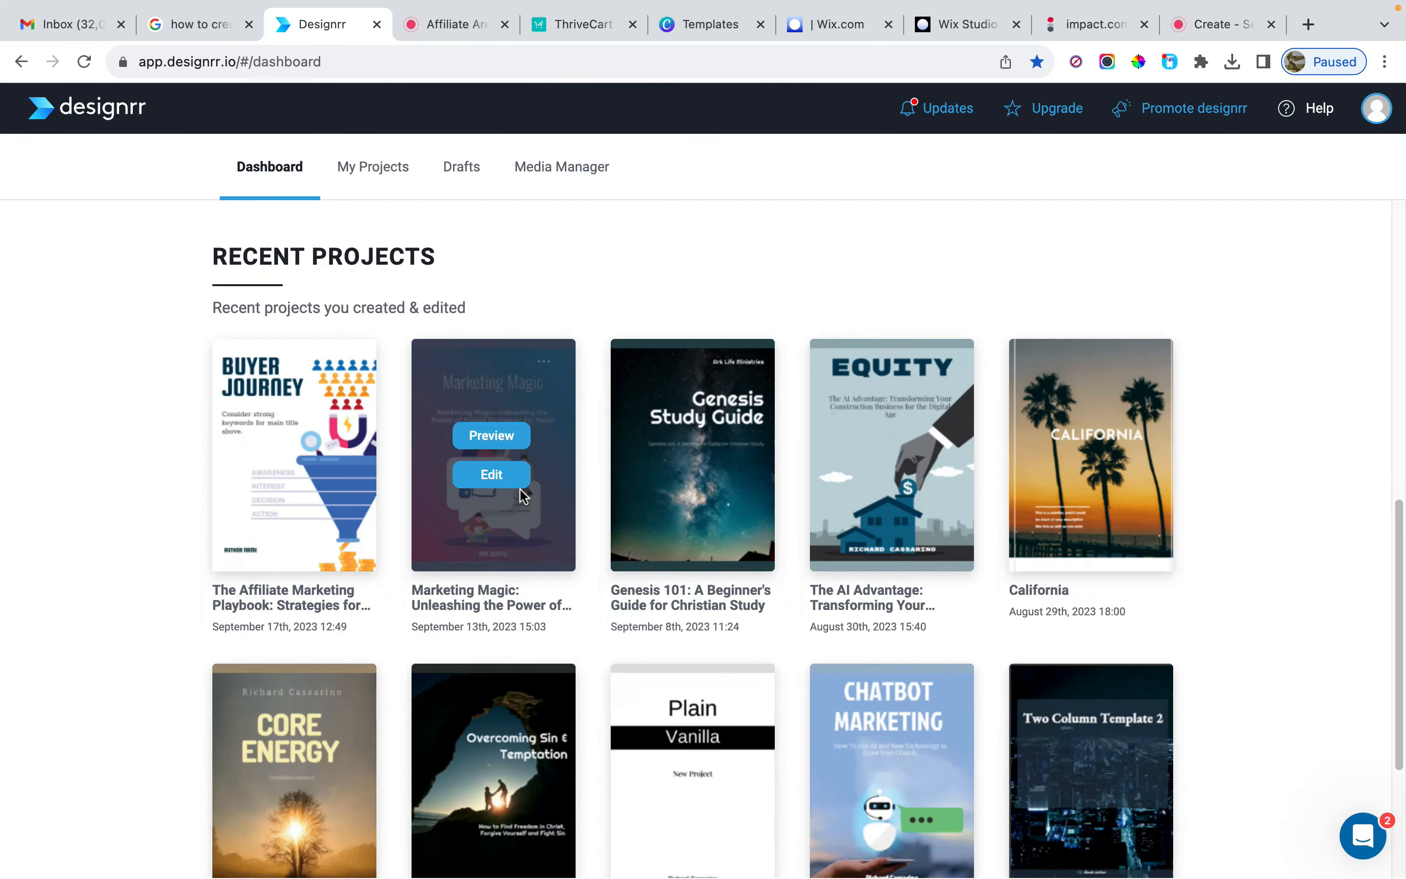
pyautogui.click(498, 440)
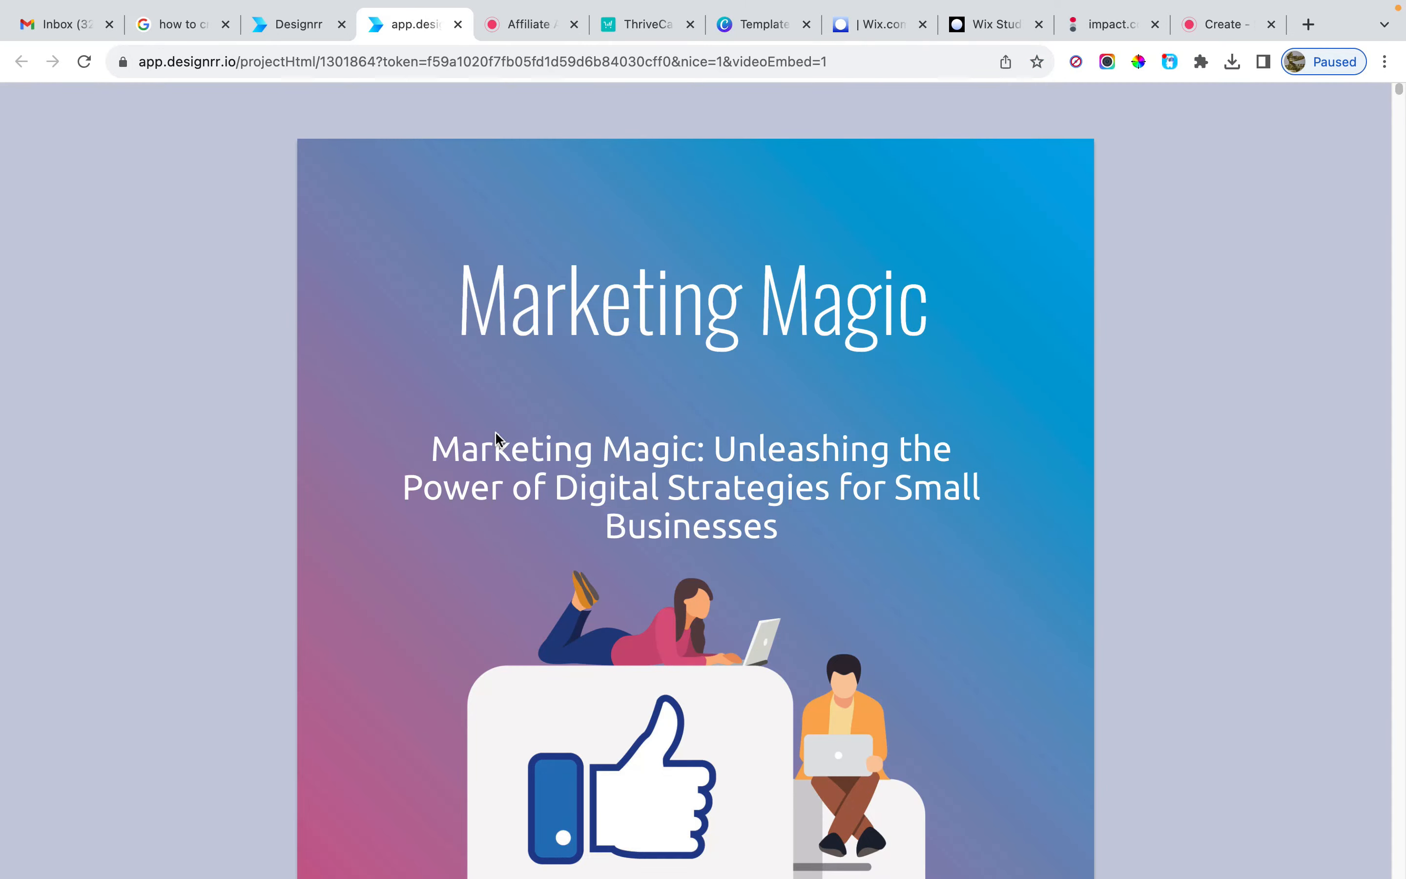
pyautogui.scroll(-10, 497, 440)
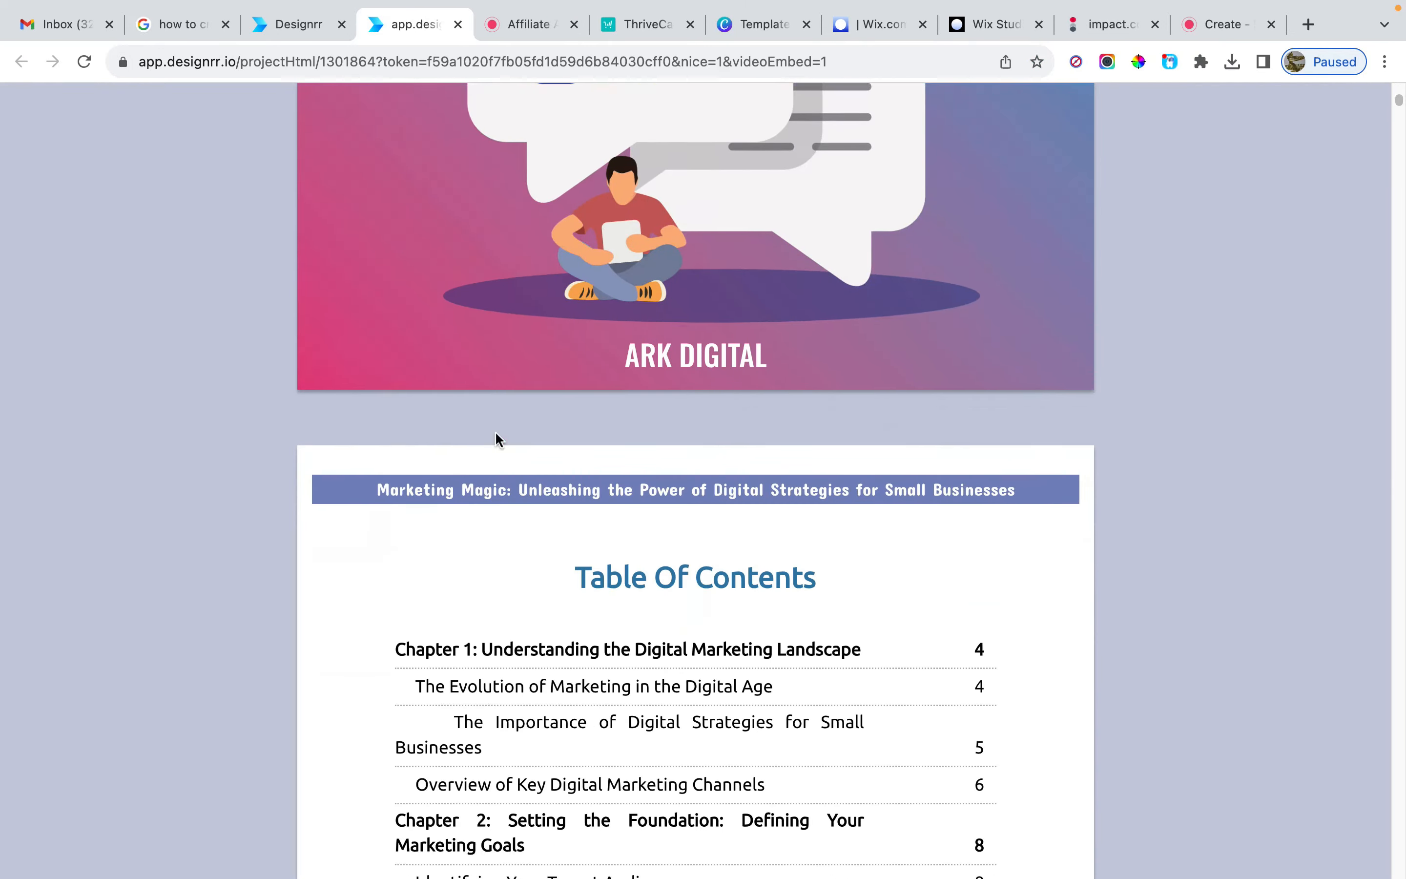
pyautogui.scroll(-20, 497, 440)
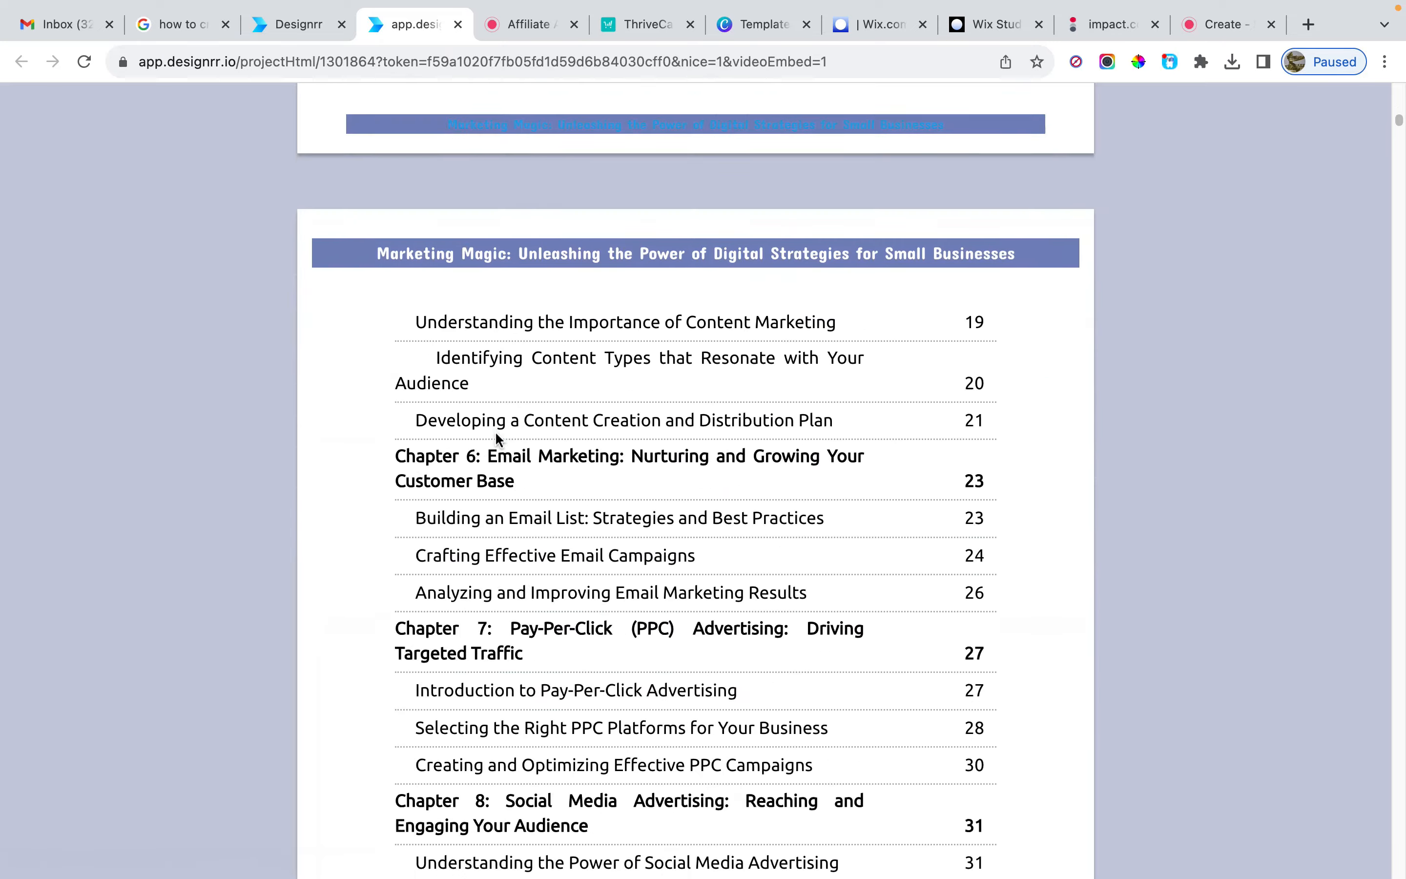
pyautogui.scroll(-10, 496, 434)
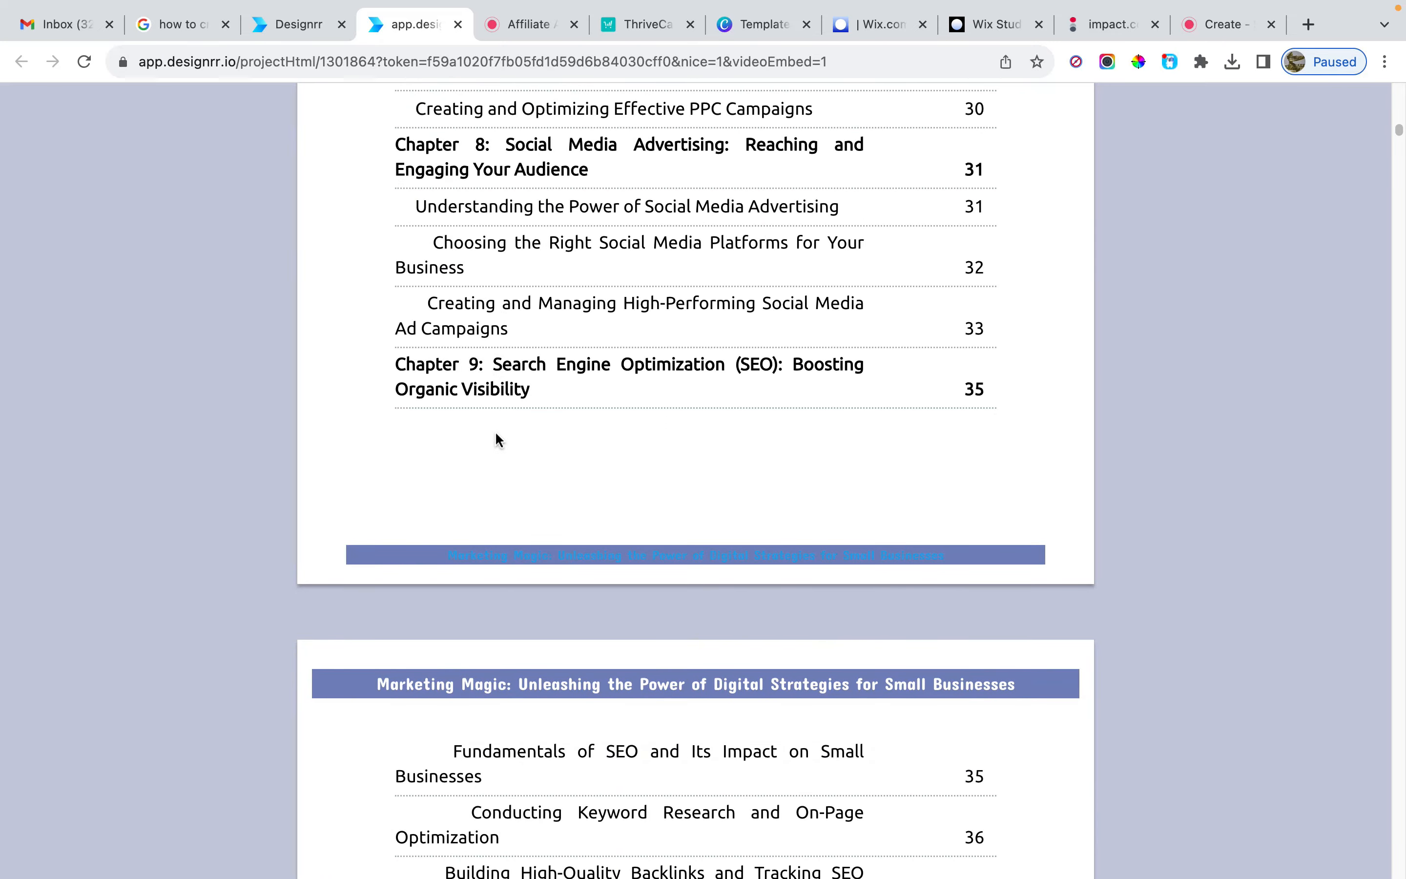
pyautogui.scroll(-20, 497, 439)
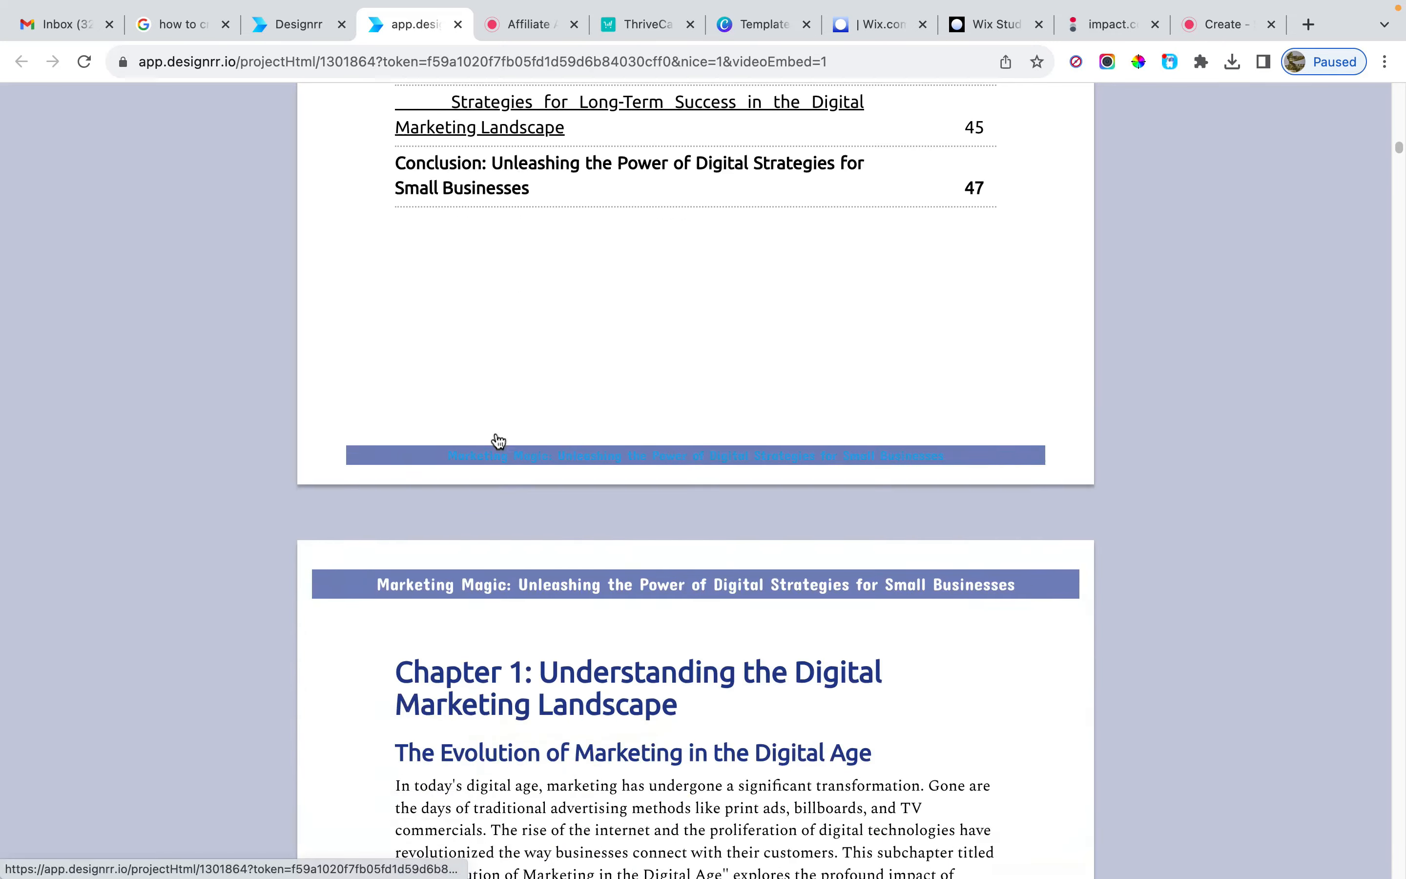
pyautogui.scroll(-10, 497, 440)
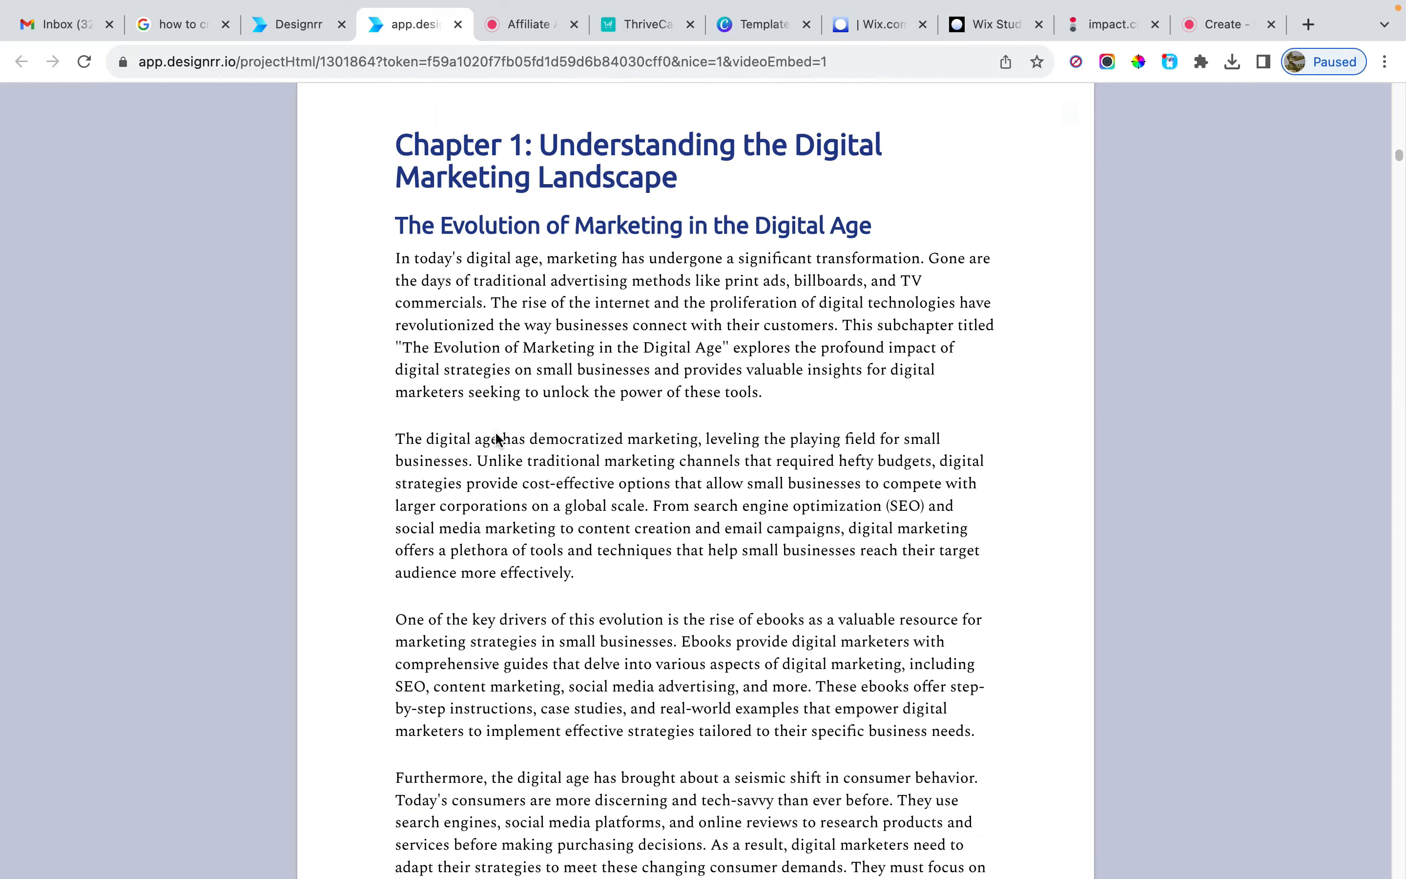
pyautogui.scroll(-15, 497, 440)
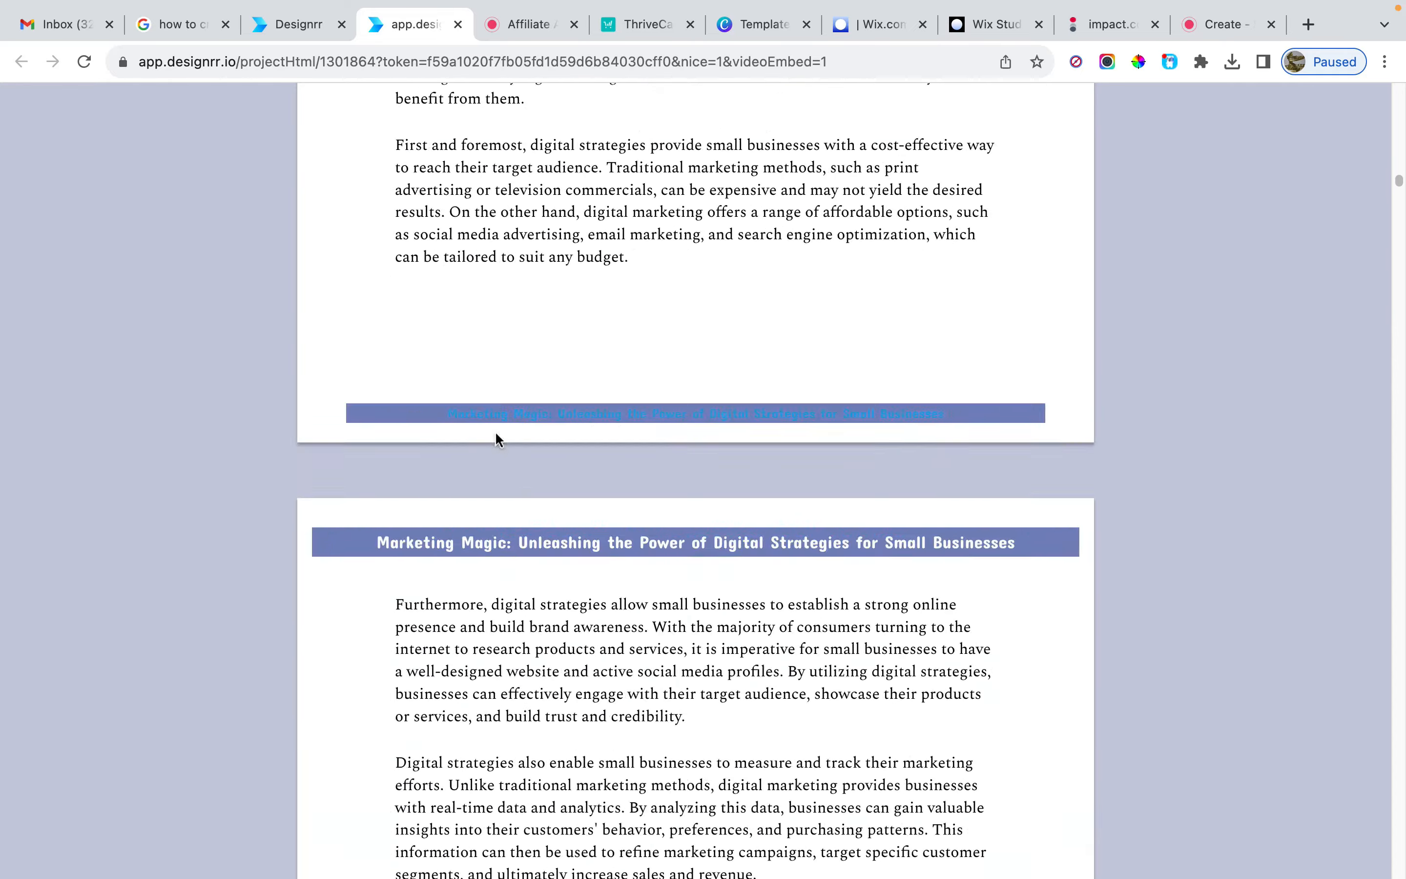
pyautogui.scroll(-20, 495, 434)
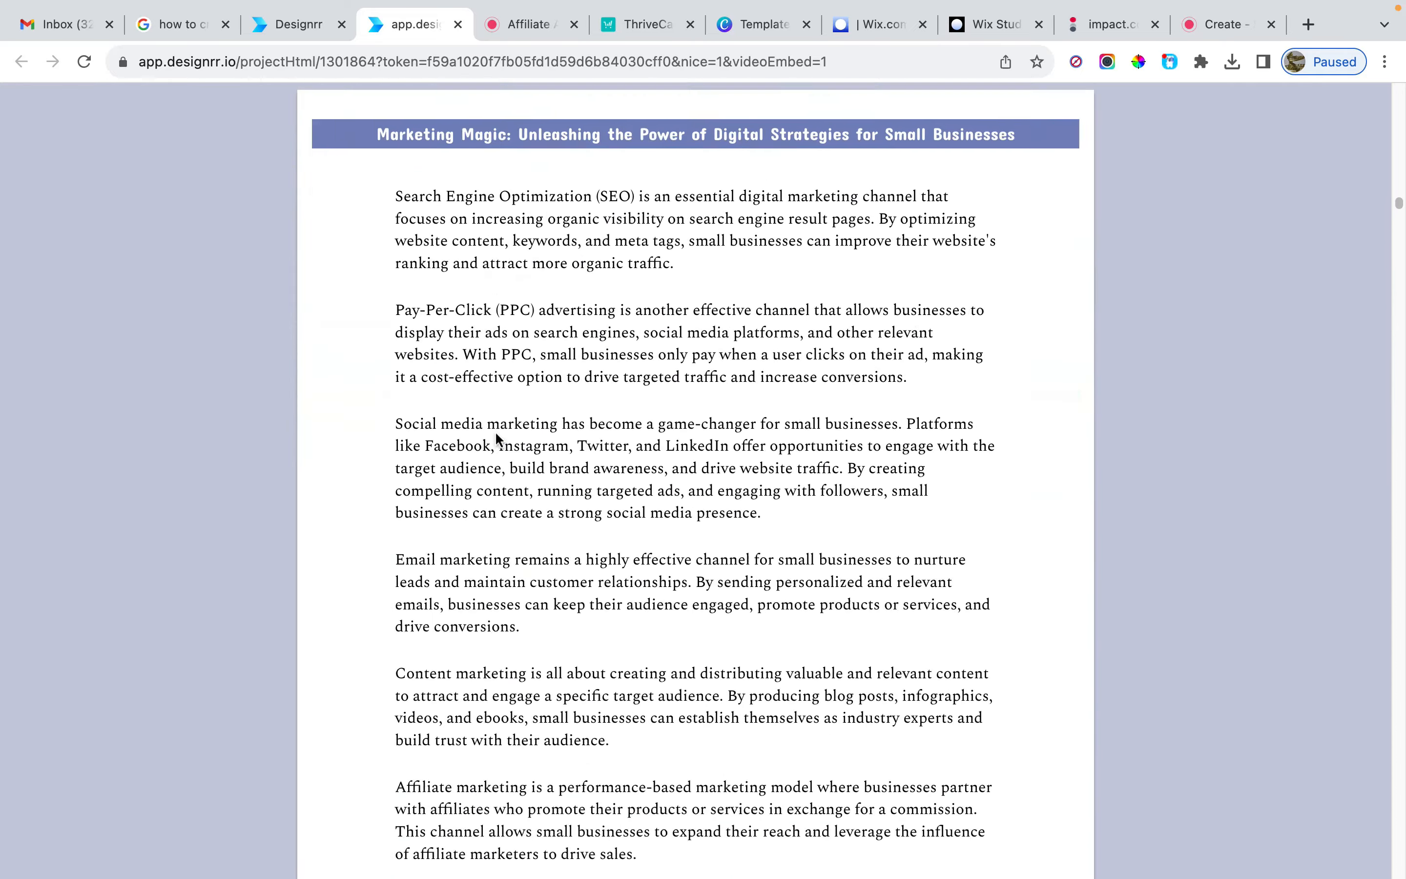
pyautogui.scroll(-20, 497, 440)
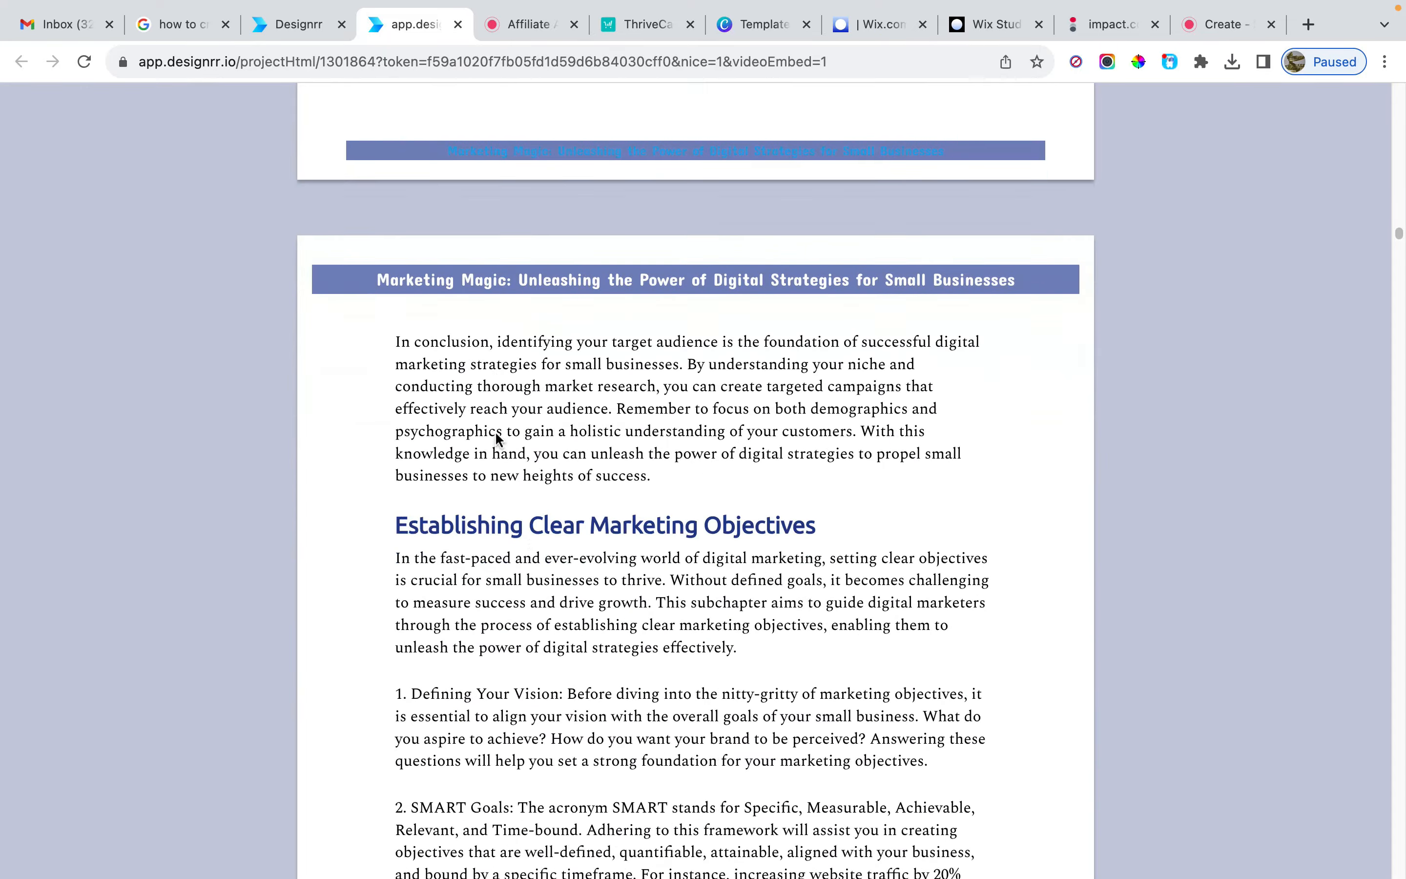
pyautogui.scroll(-20, 497, 440)
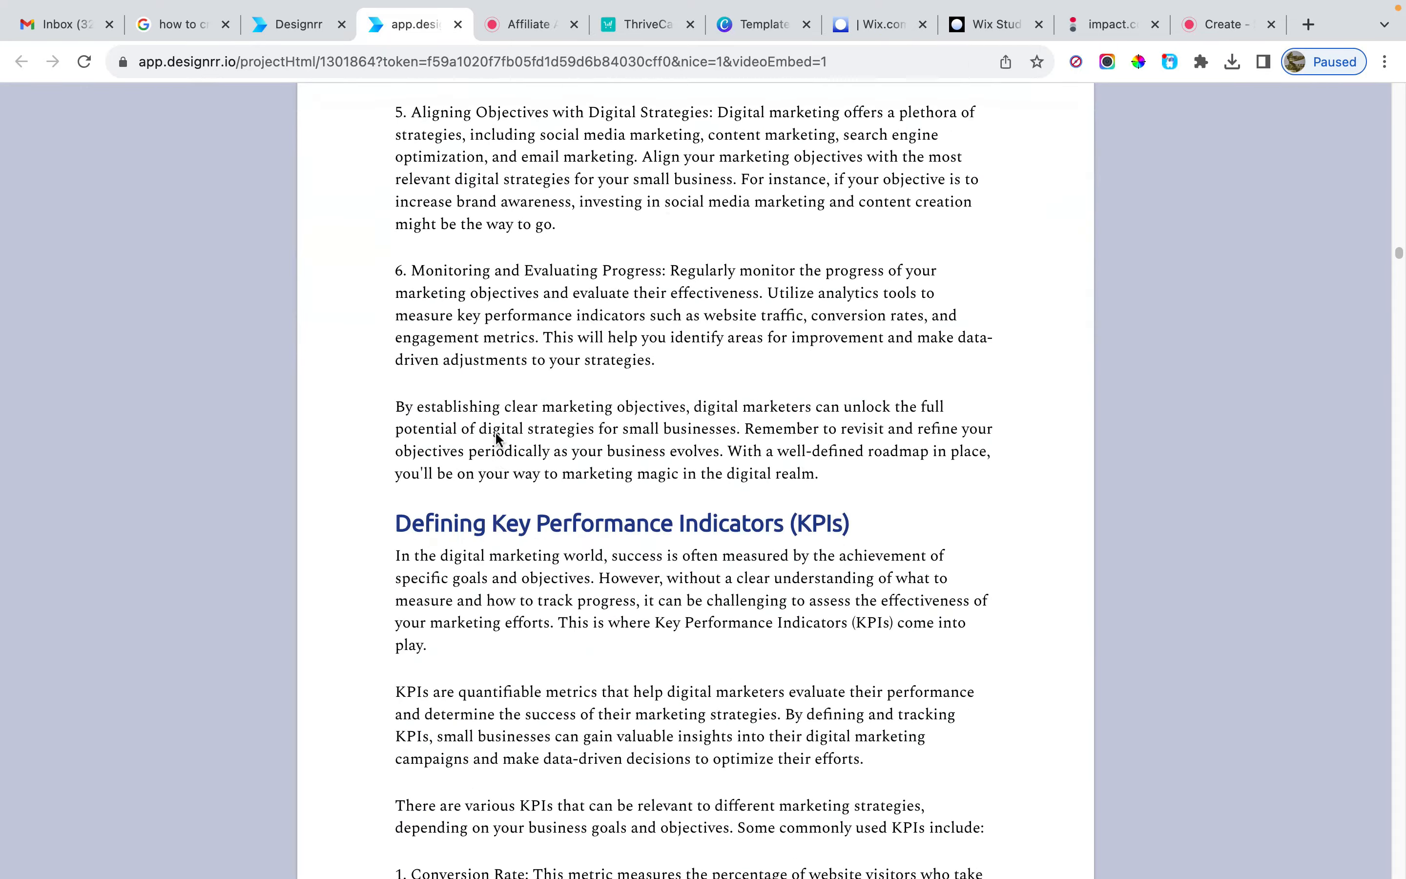
pyautogui.scroll(-20, 497, 440)
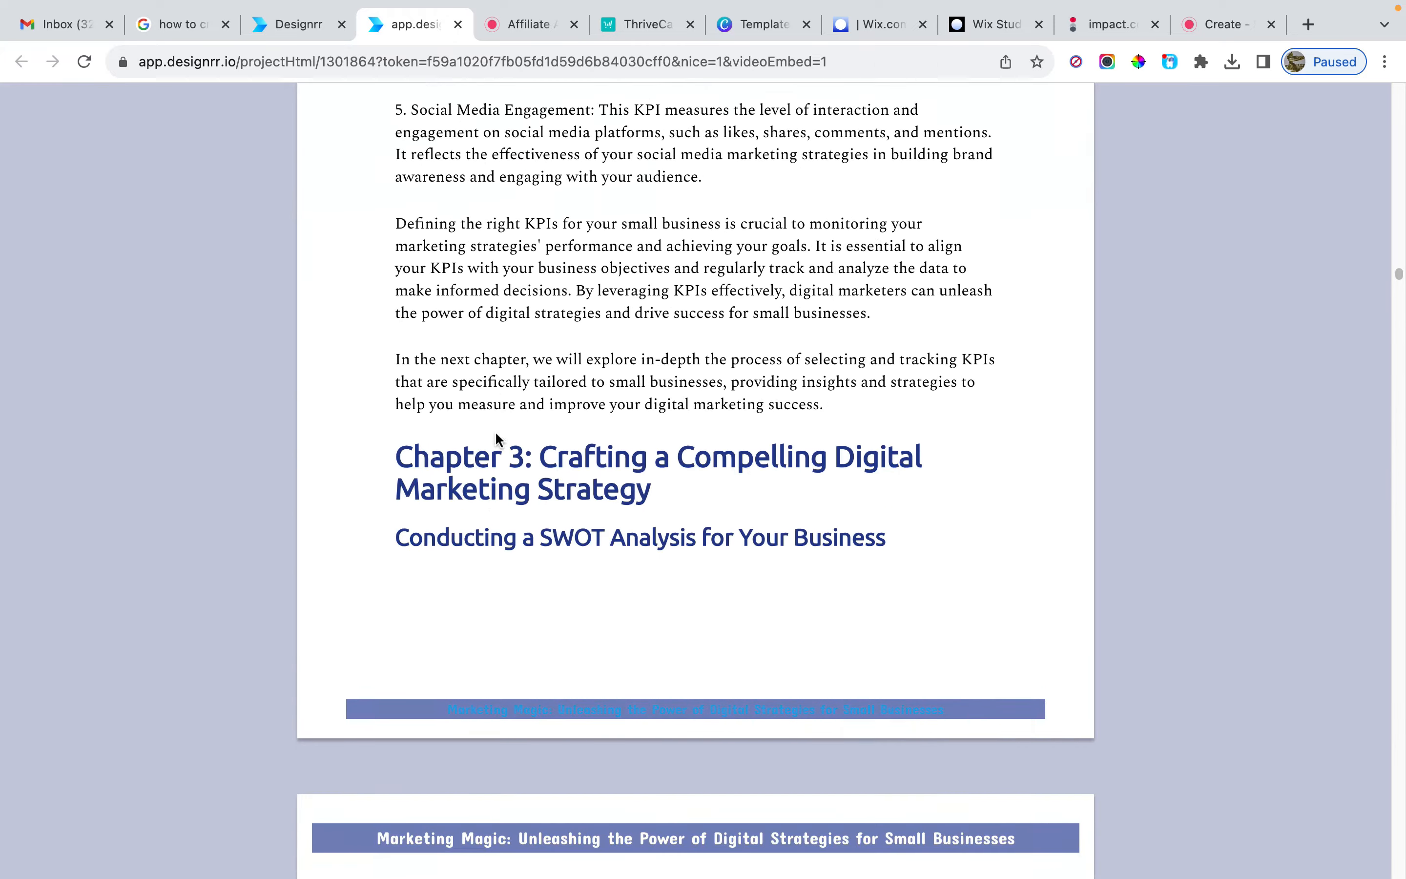
pyautogui.scroll(-5, 497, 440)
pyautogui.scroll(20, 498, 440)
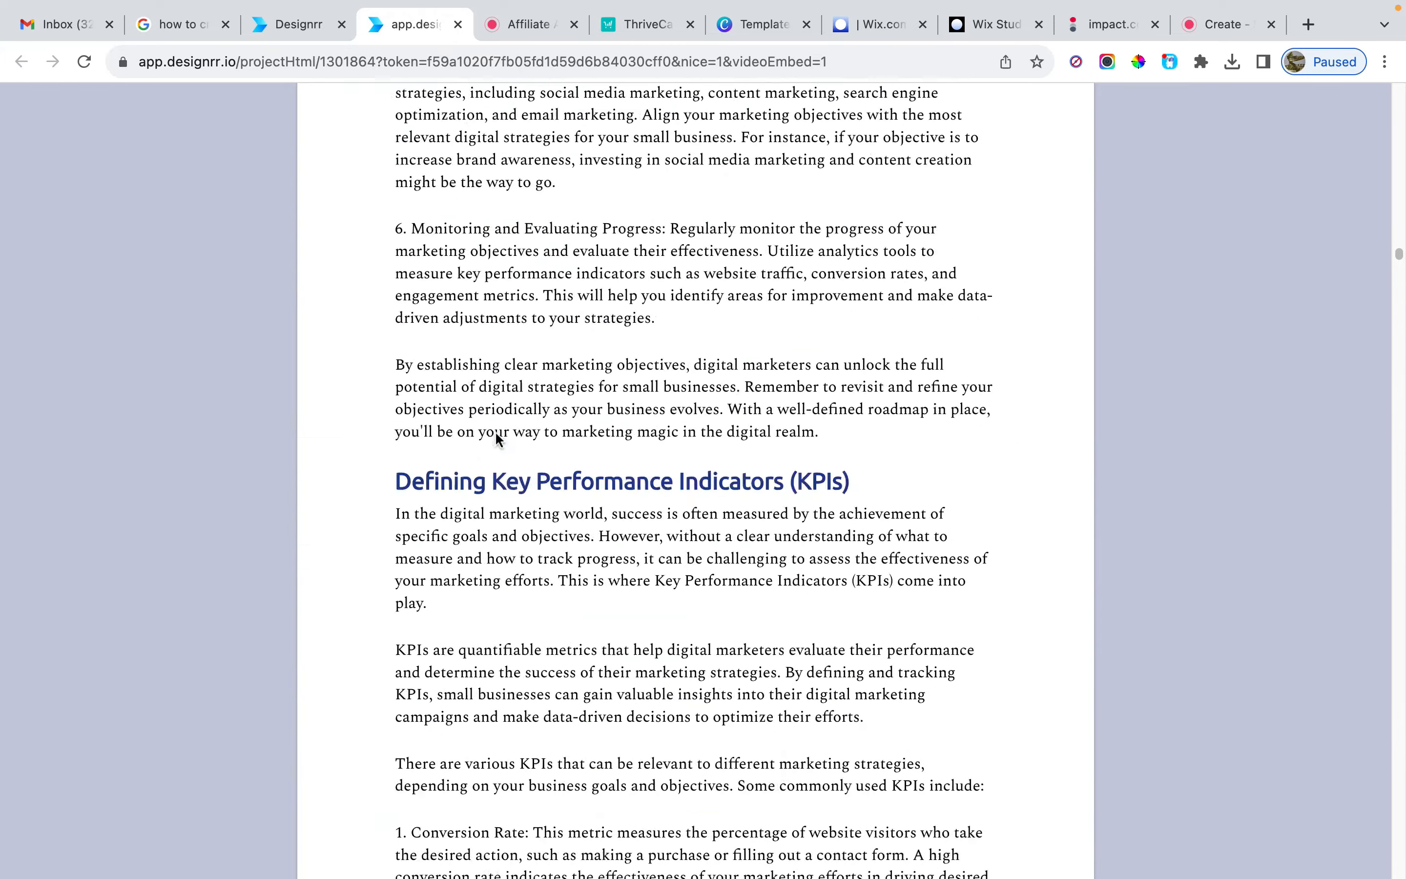
pyautogui.scroll(20, 495, 434)
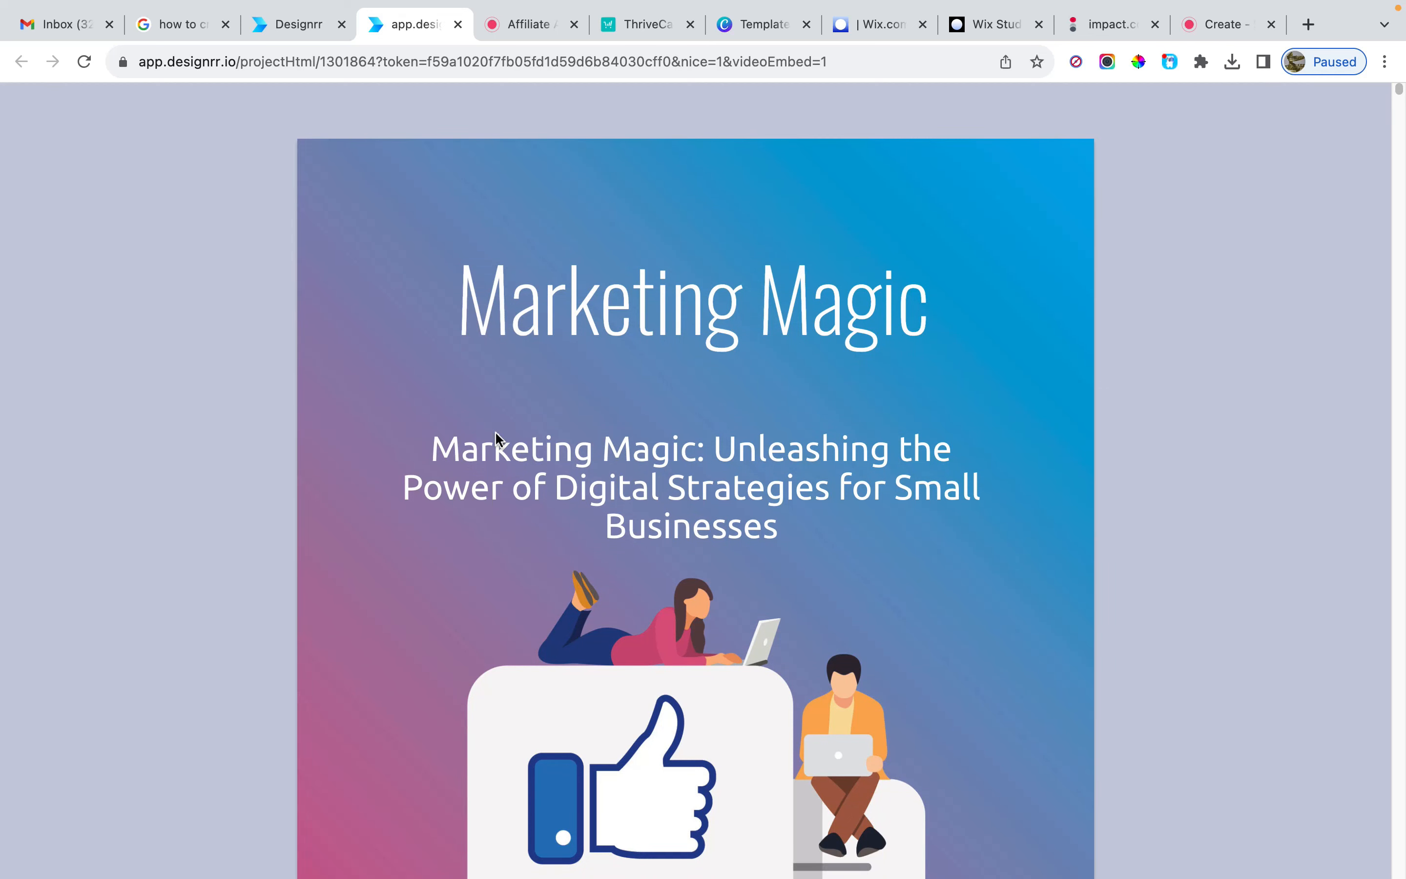
pyautogui.scroll(-4, 621, 336)
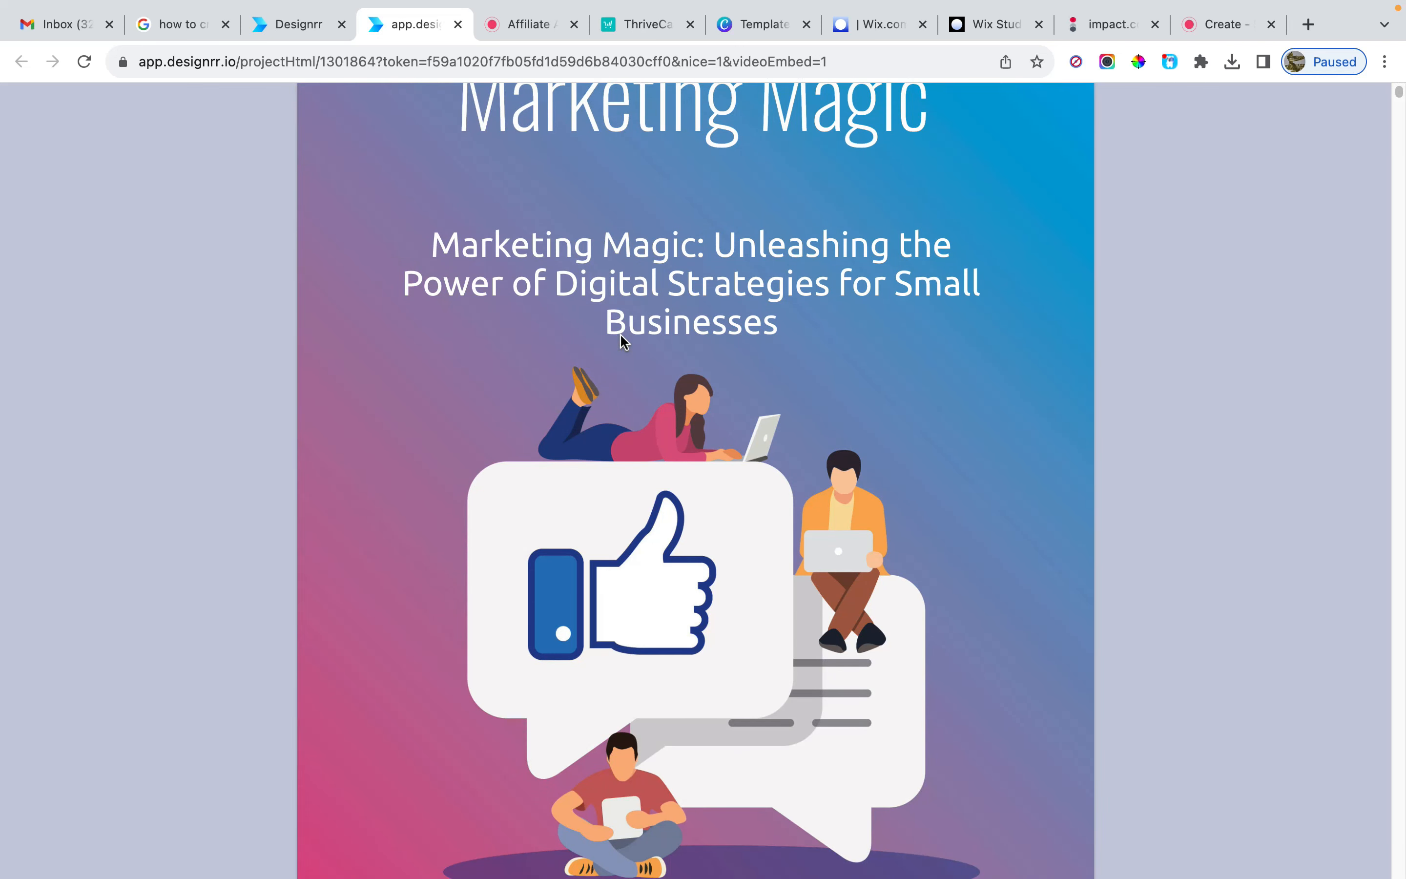
pyautogui.scroll(-4, 619, 333)
pyautogui.scroll(6, 620, 333)
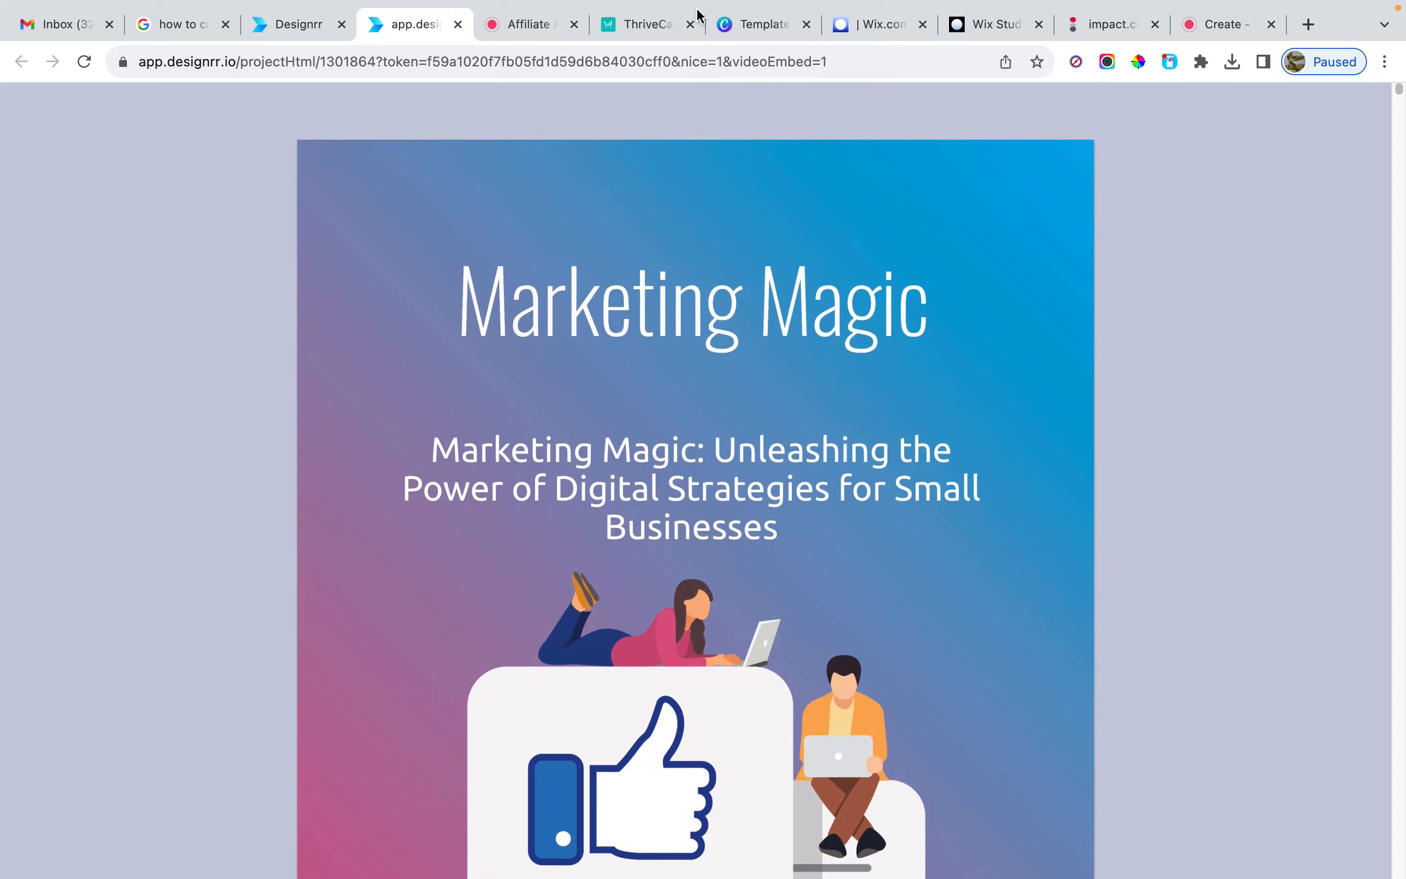
# - Switch to the Wix Studio landing page and select the Marketing Magic cover image
pyautogui.click(997, 24)
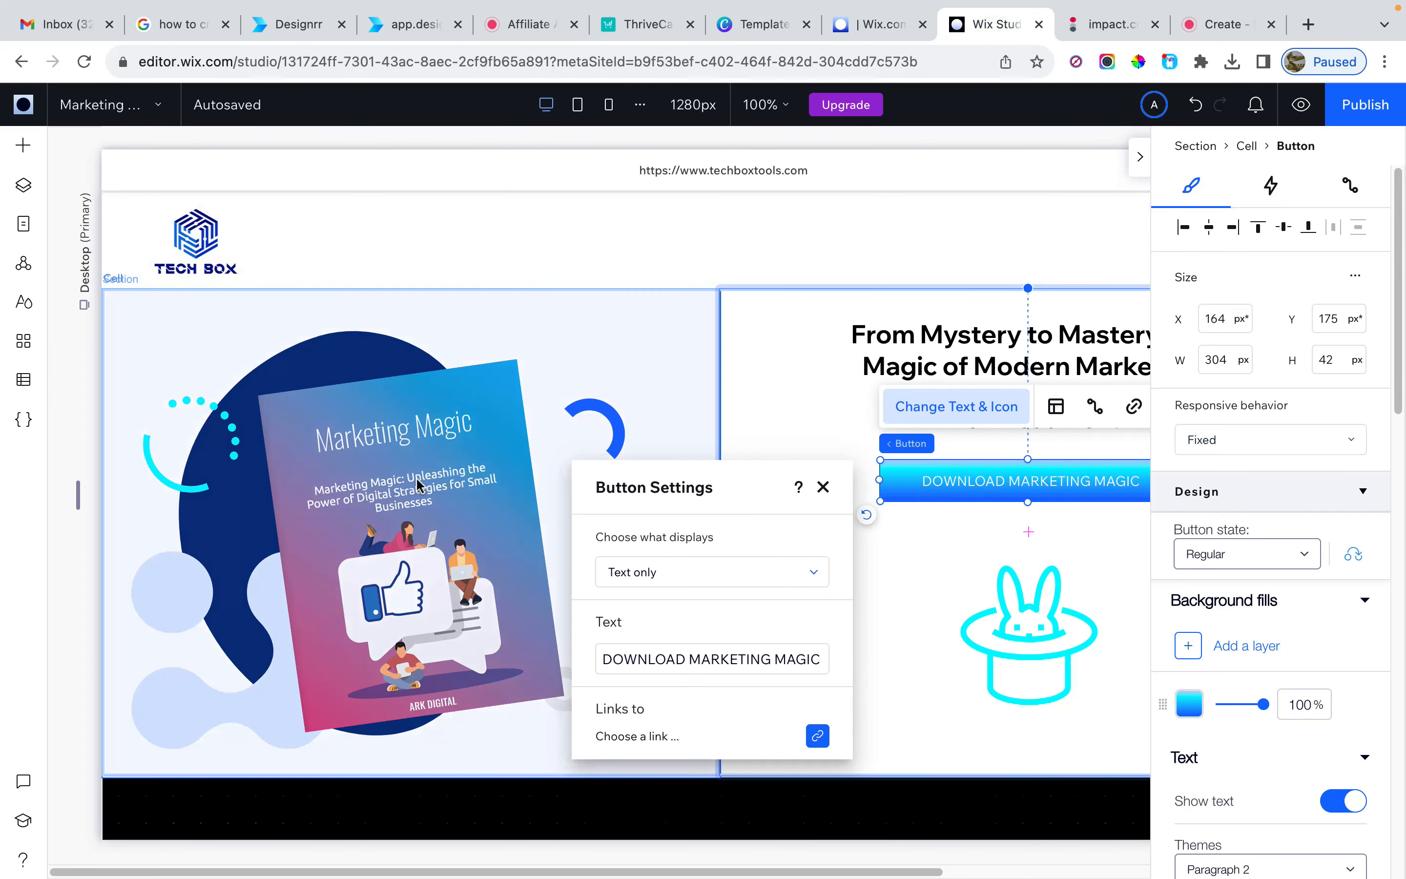
pyautogui.click(410, 463)
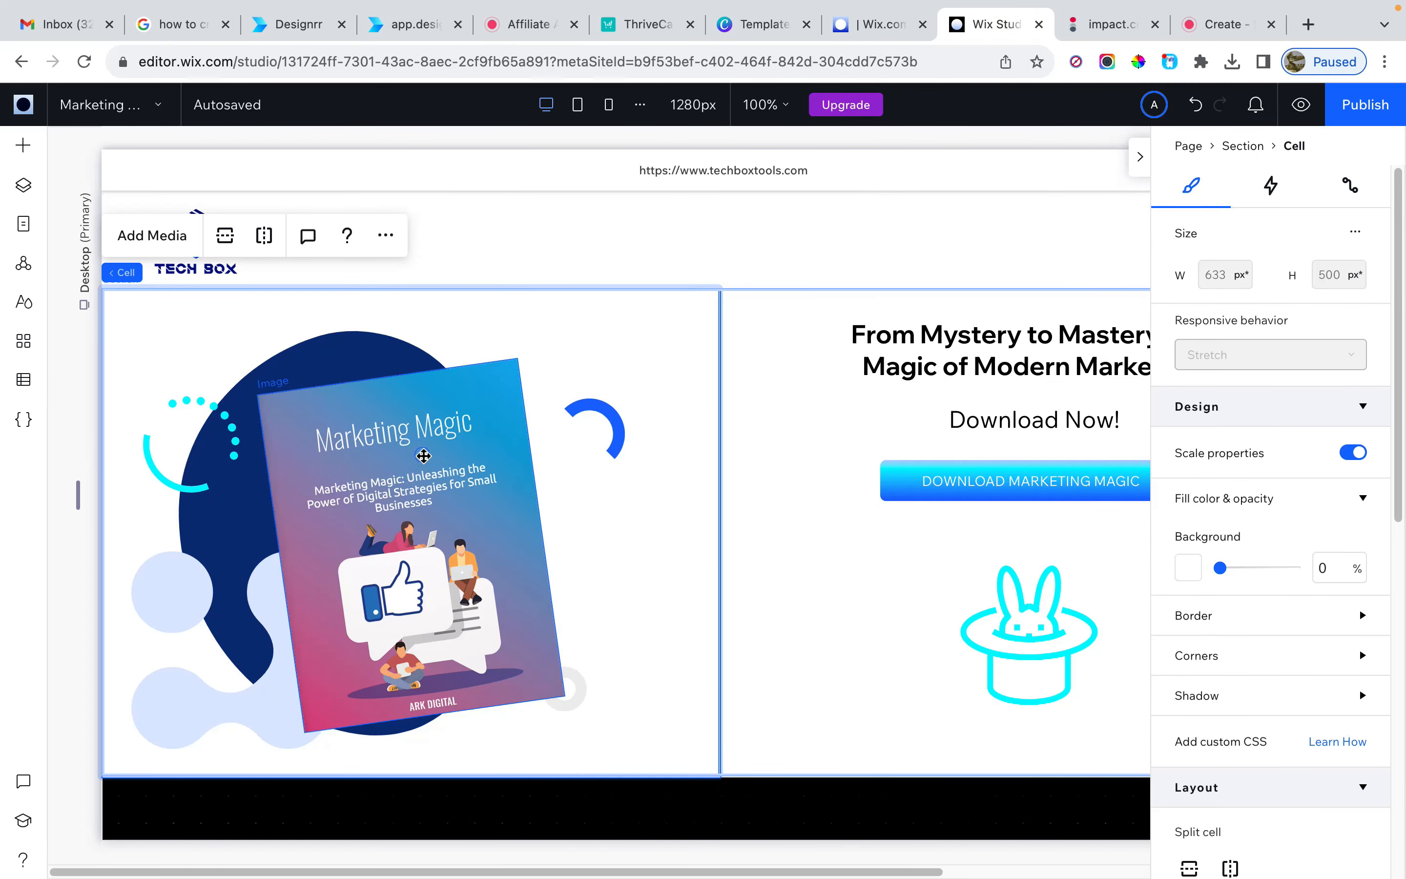
pyautogui.click(420, 457)
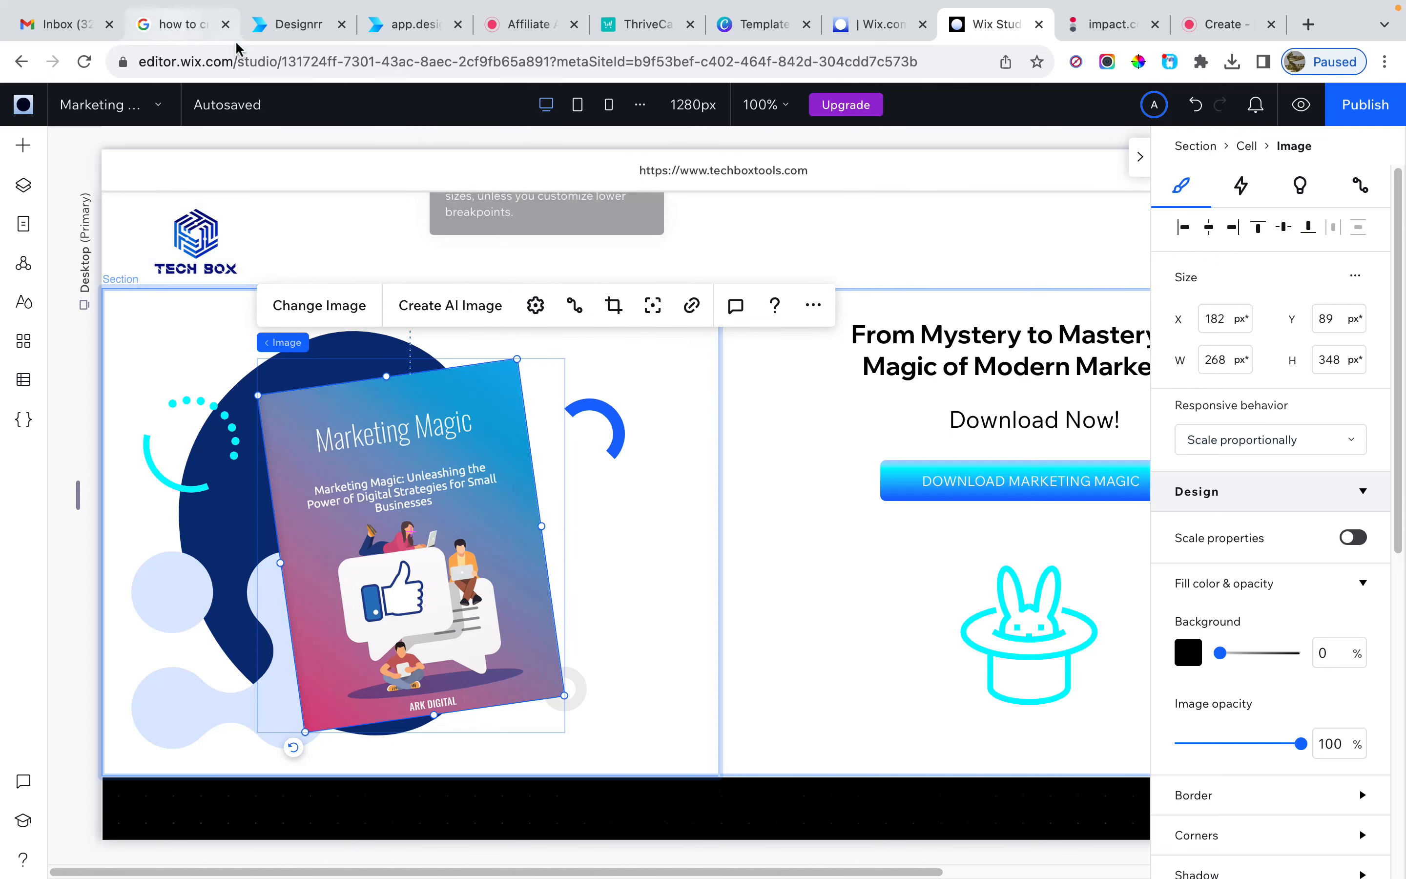
# - Switch to Canva's ebook cover templates and open the Motivation Ebook Cover template for customizing
pyautogui.click(758, 34)
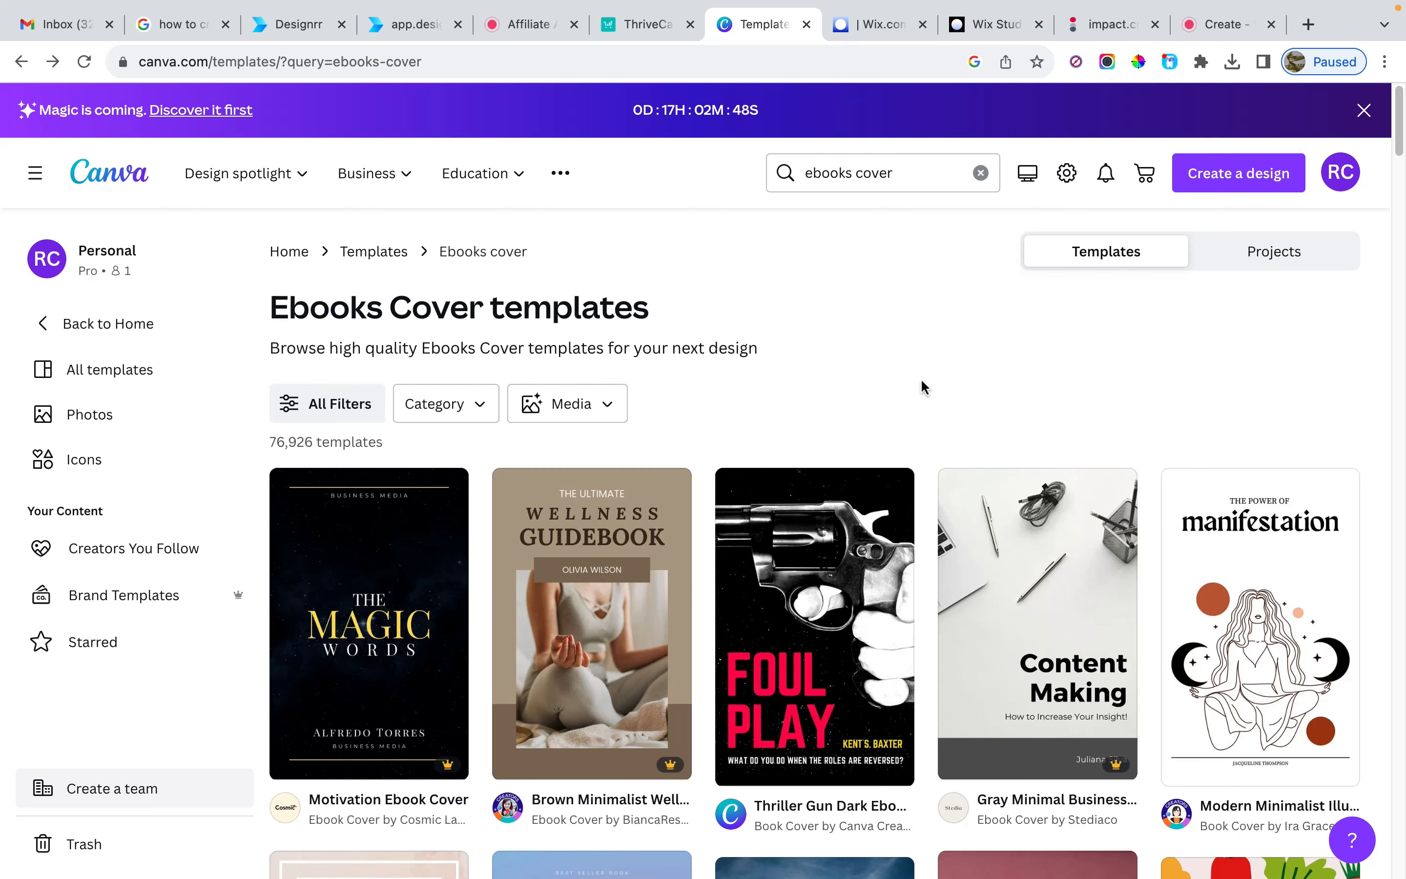
pyautogui.click(975, 26)
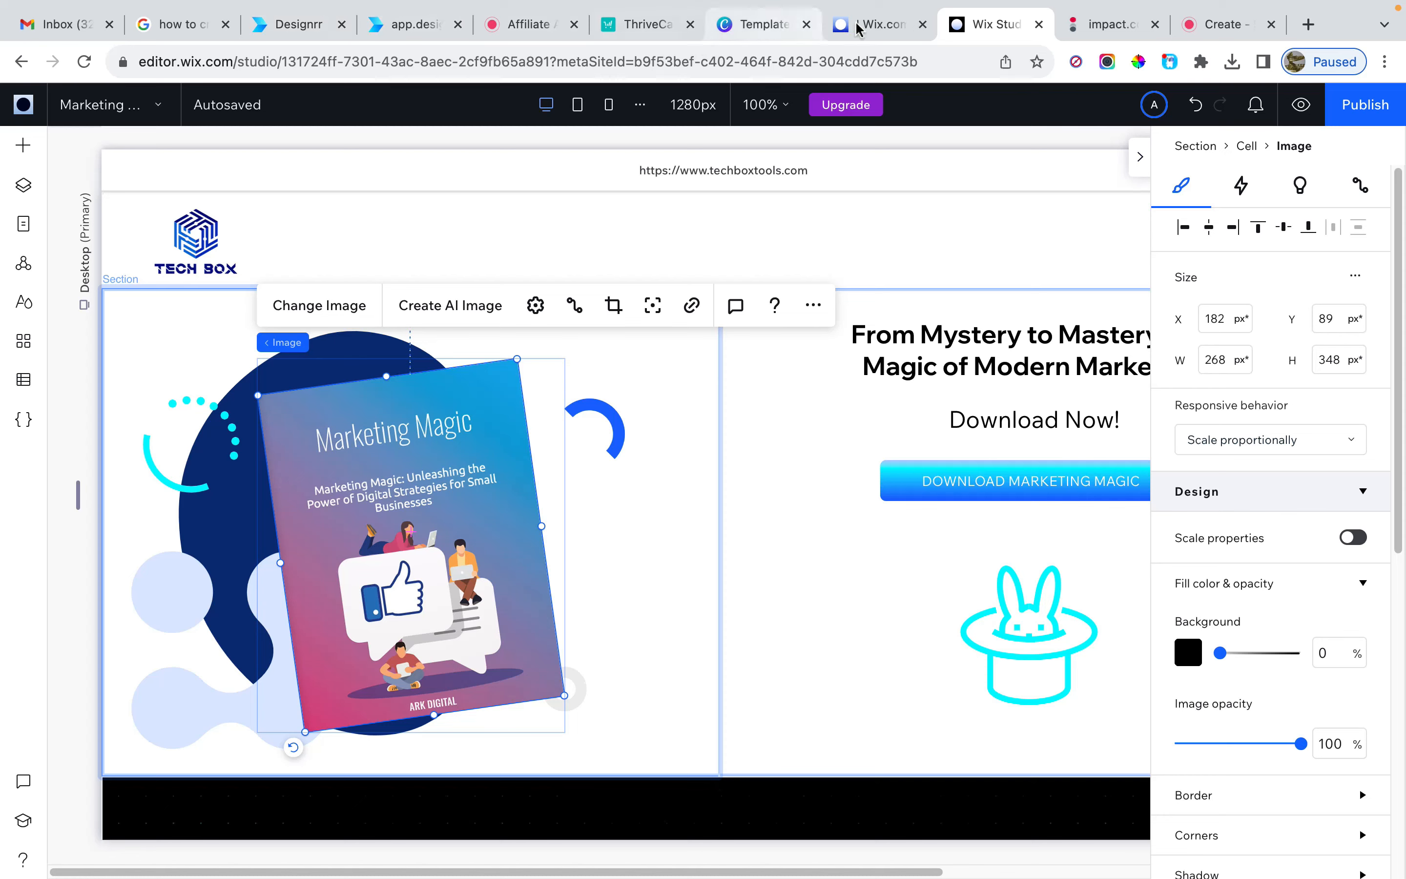
pyautogui.click(756, 25)
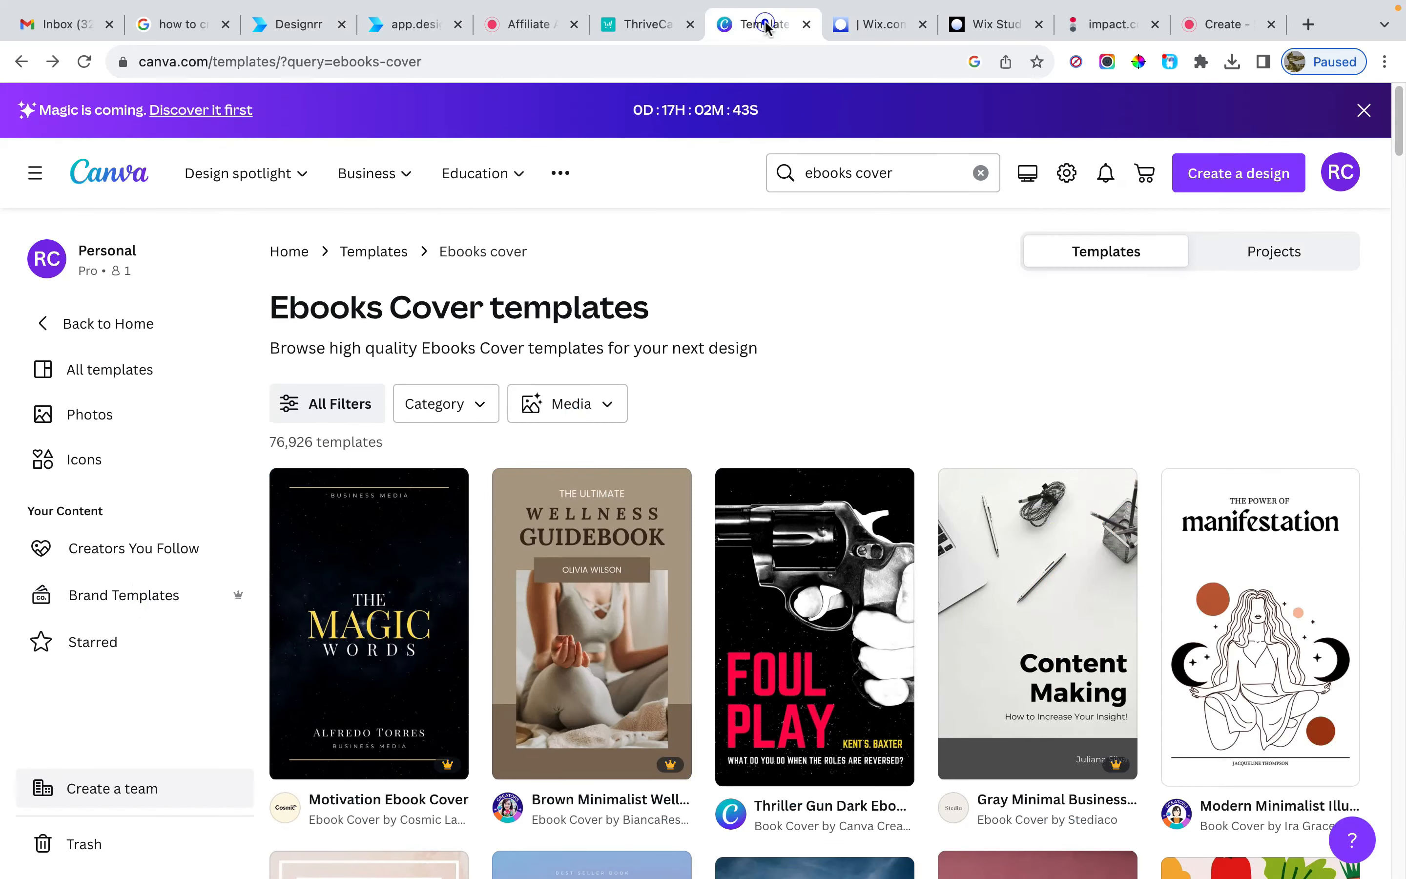
pyautogui.click(417, 540)
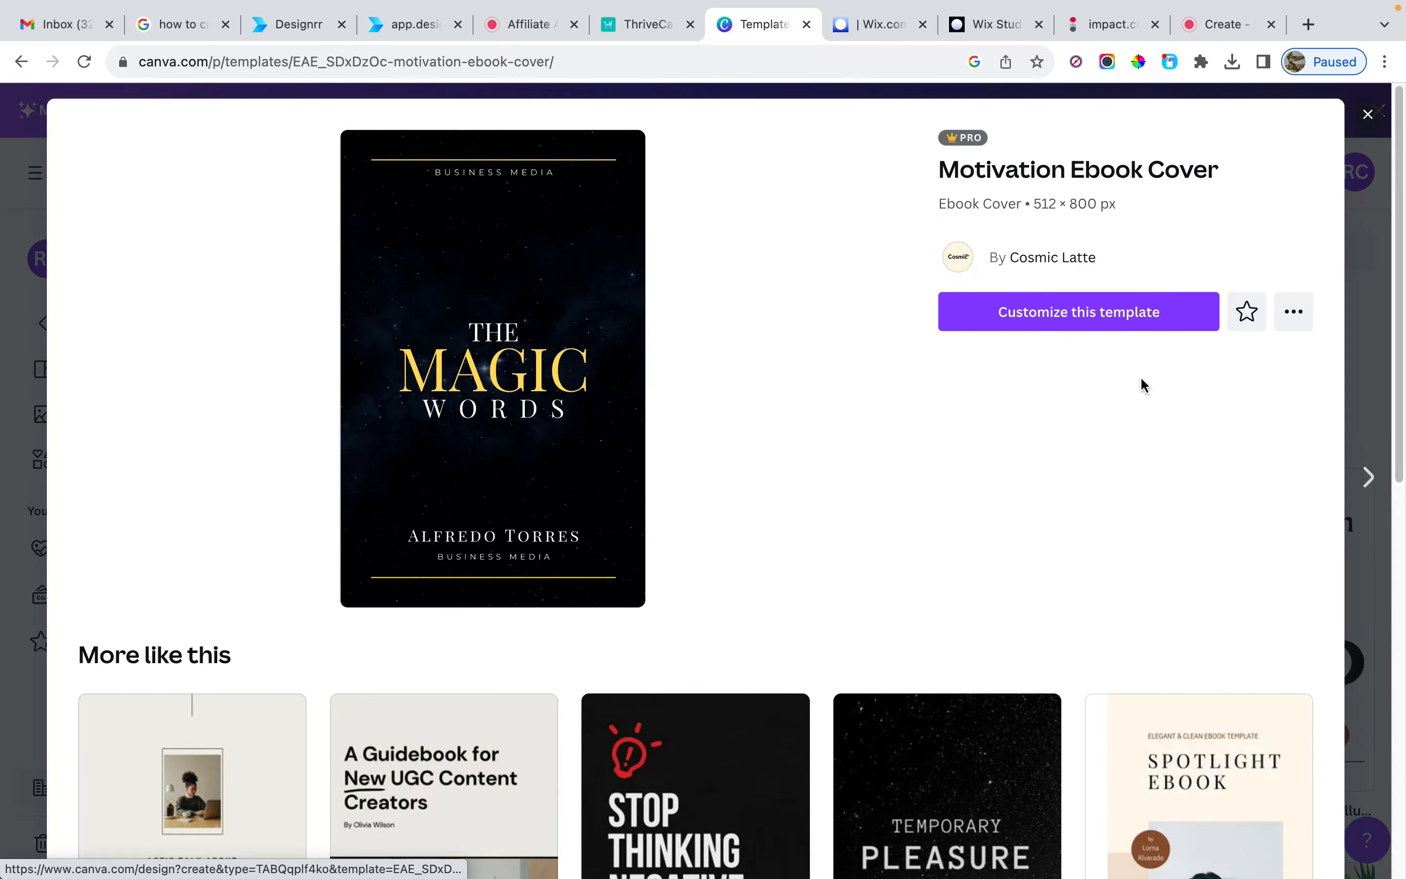
pyautogui.click(1128, 312)
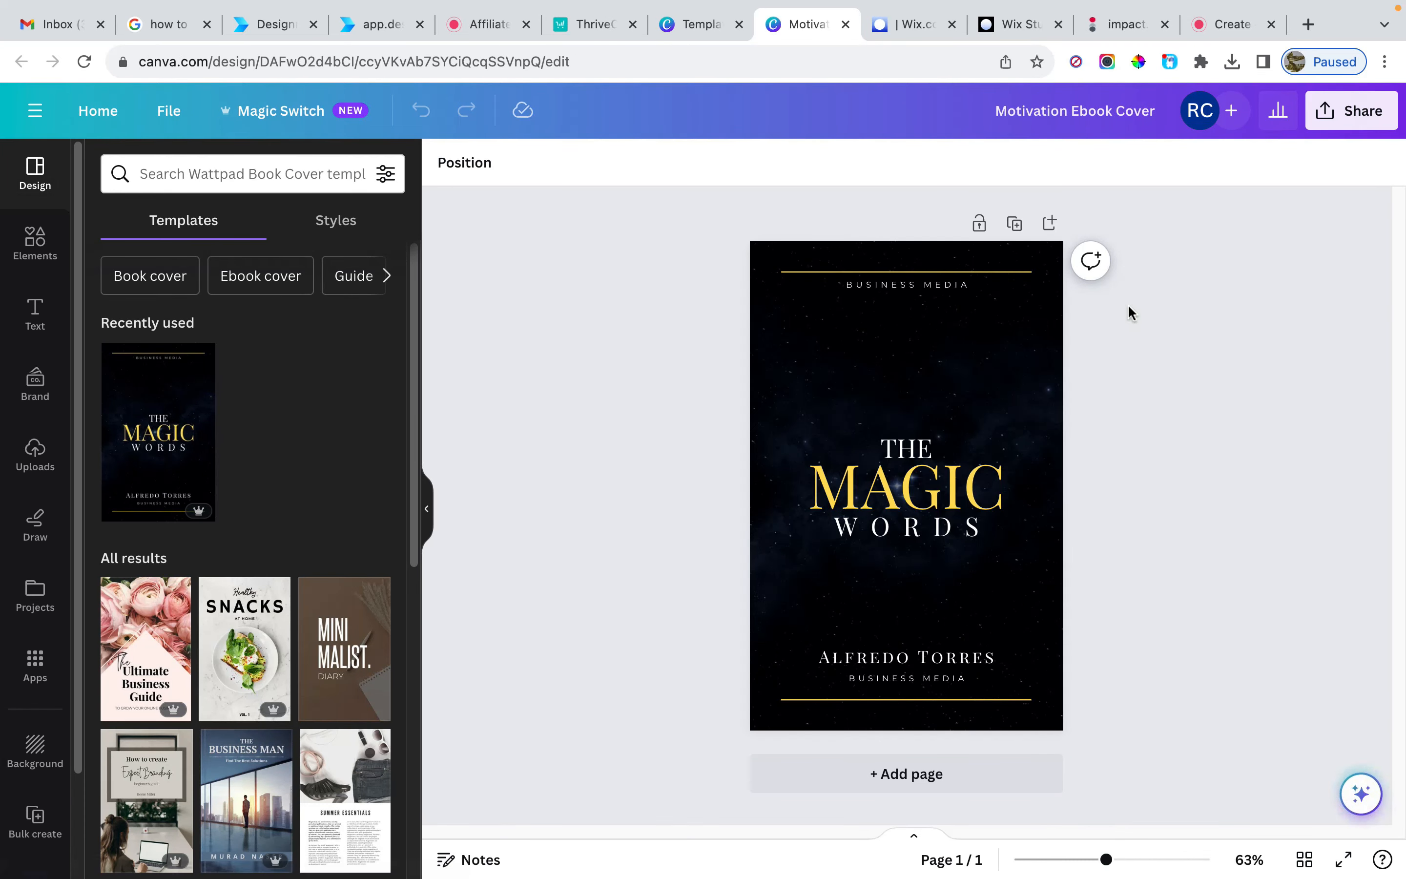
# - Move the BUSINESS MEDIA text above the title slightly upward and set its font size to 15.3
pyautogui.click(894, 289)
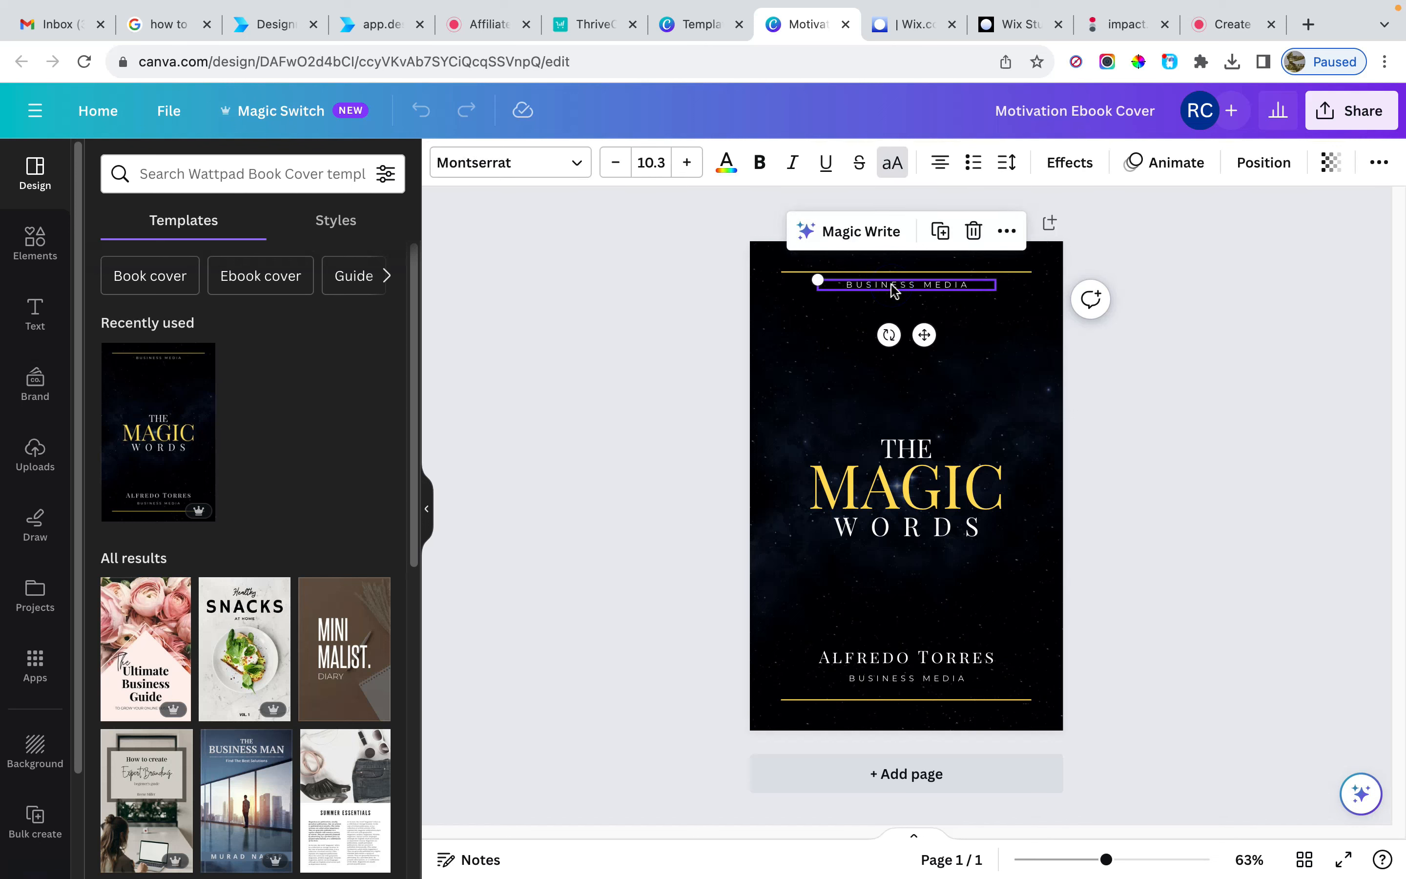
pyautogui.moveTo(895, 289)
pyautogui.mouseDown()
pyautogui.moveTo(898, 302)
pyautogui.moveTo(904, 273)
pyautogui.mouseUp()
pyautogui.doubleClick(905, 278)
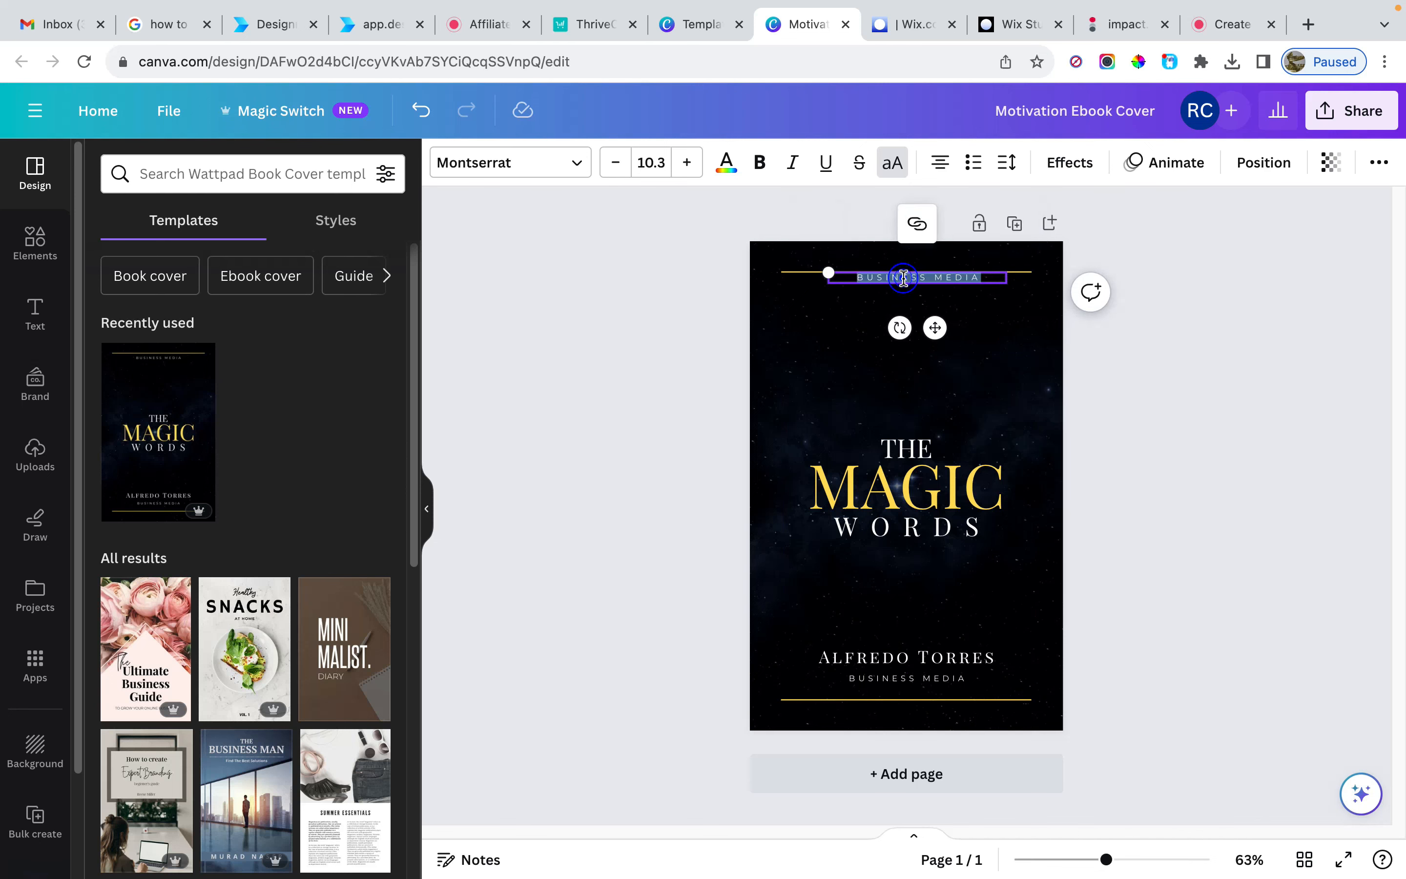
pyautogui.click(687, 162)
pyautogui.click(687, 162)
pyautogui.click(687, 162)
pyautogui.click(687, 162)
pyautogui.click(687, 162)
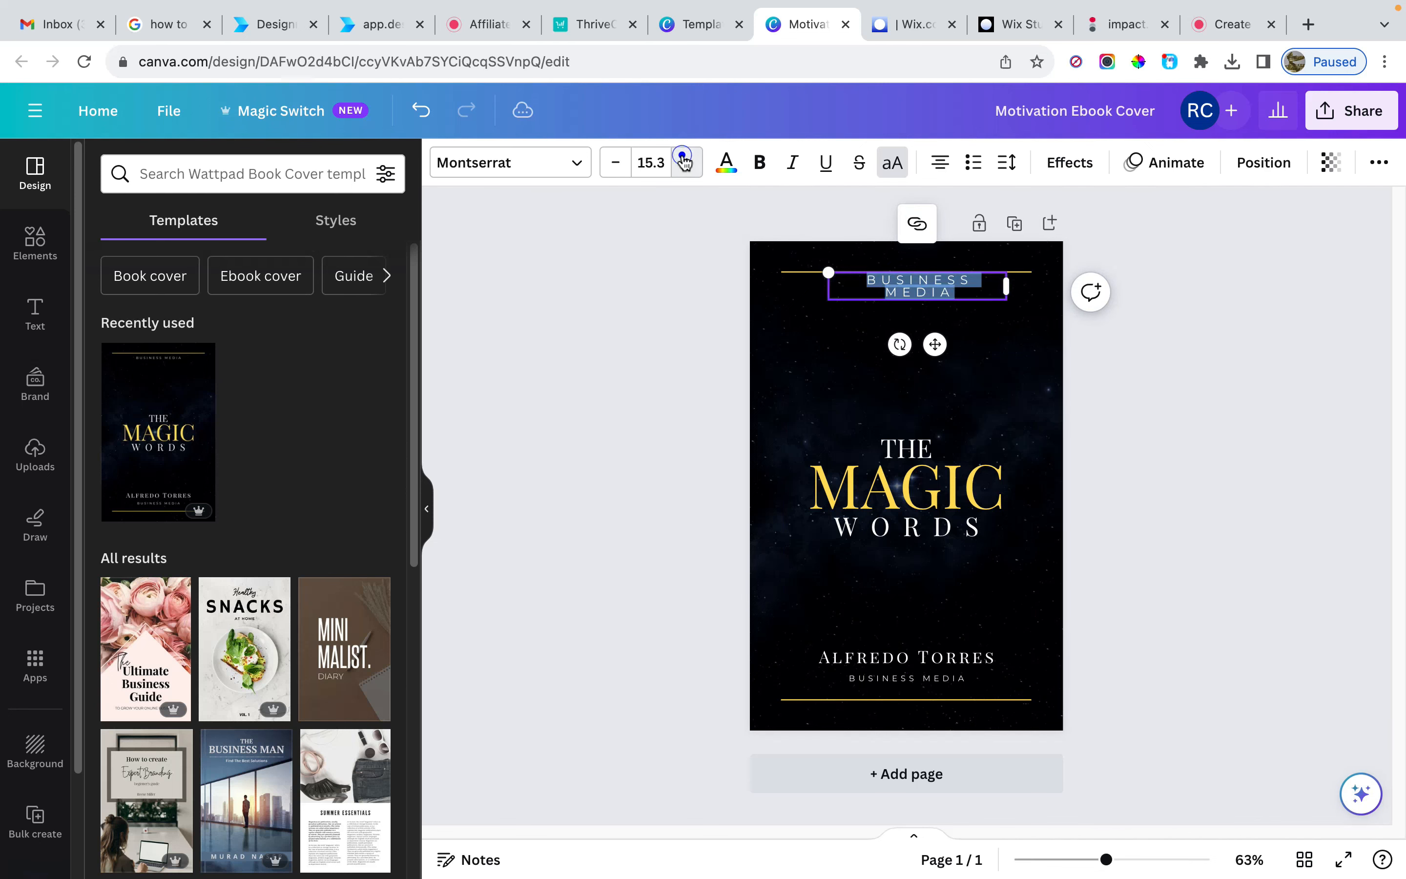
# - Colour the BUSINESS MEDIA text above the title yellow (#ffde59)
pyautogui.click(726, 162)
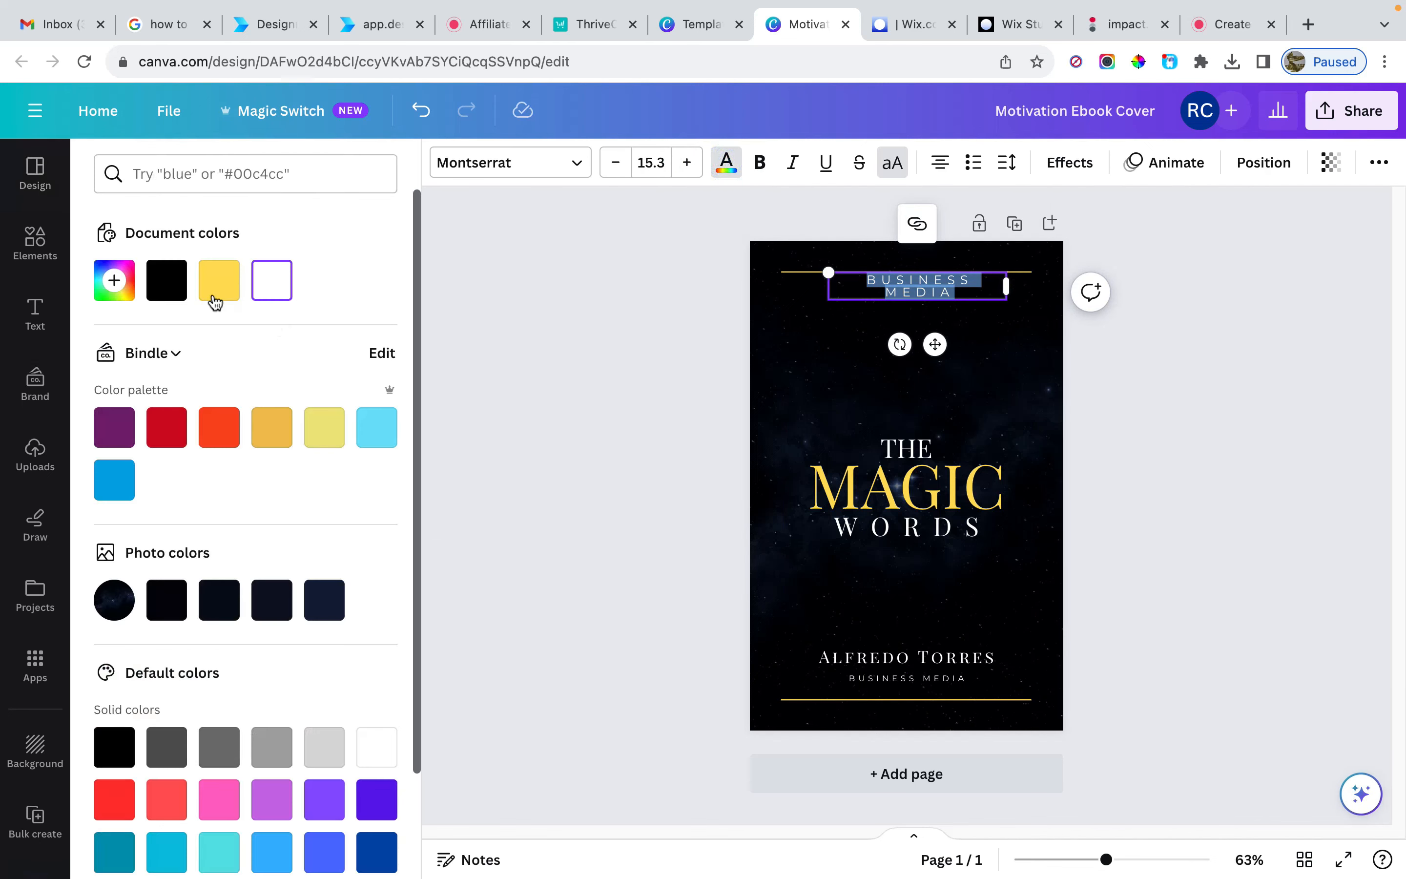
pyautogui.click(219, 284)
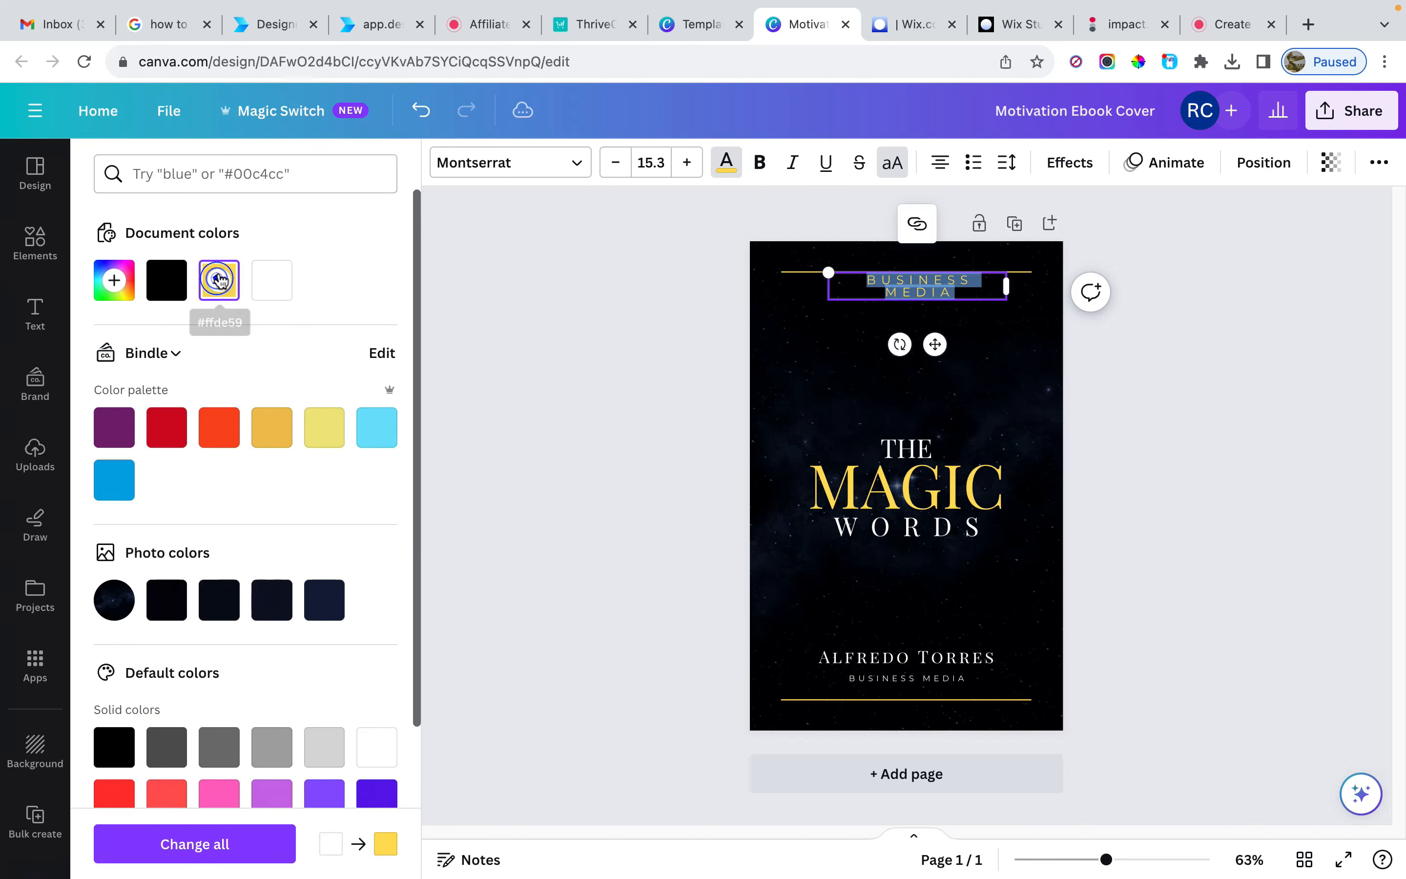
pyautogui.click(617, 360)
# - Delete the BUSINESS MEDIA text above the title and the word THE from the cover
pyautogui.click(988, 343)
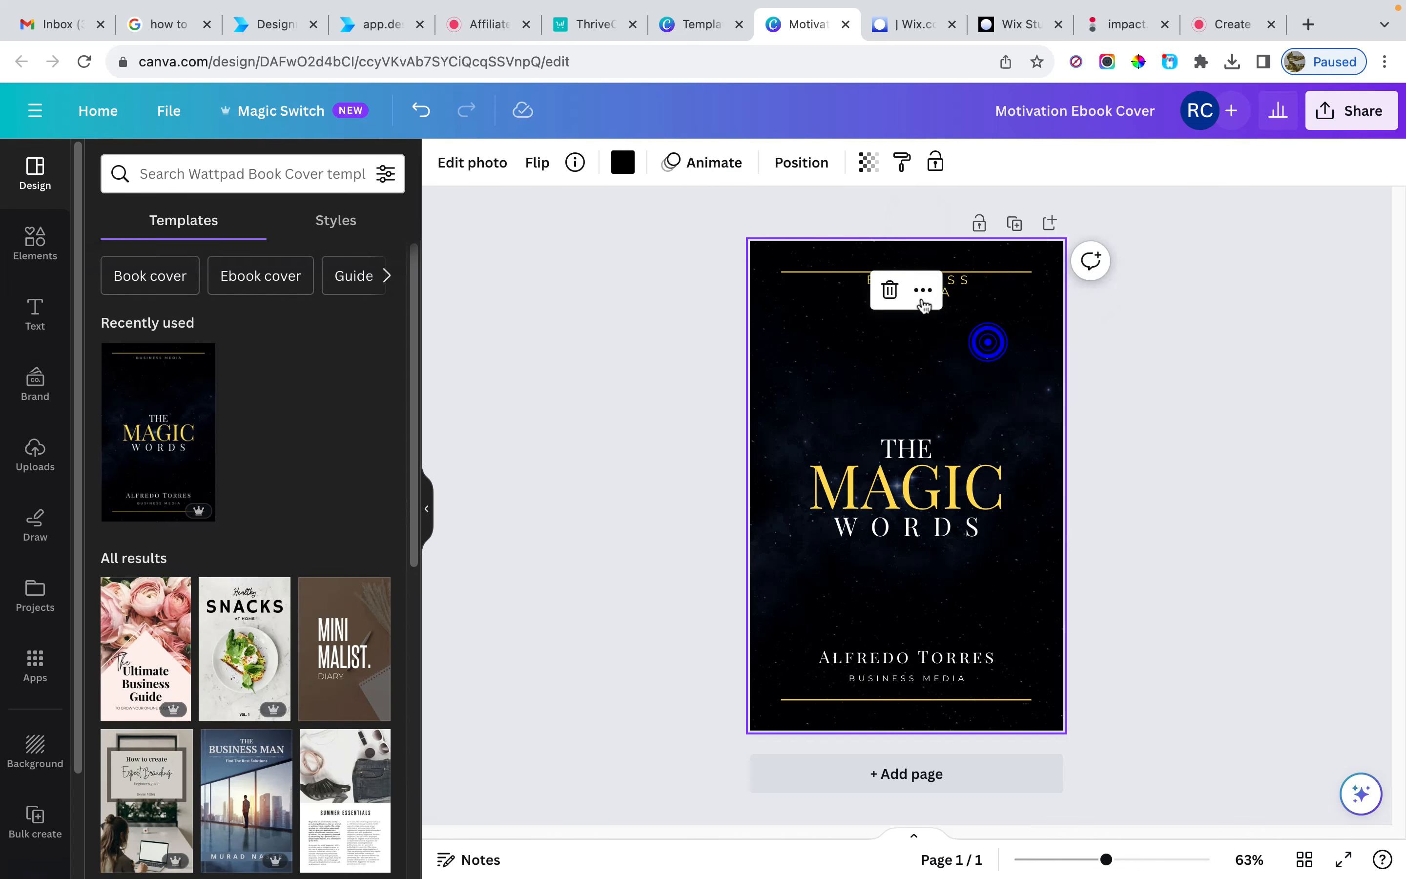
pyautogui.click(969, 291)
pyautogui.press('Delete')
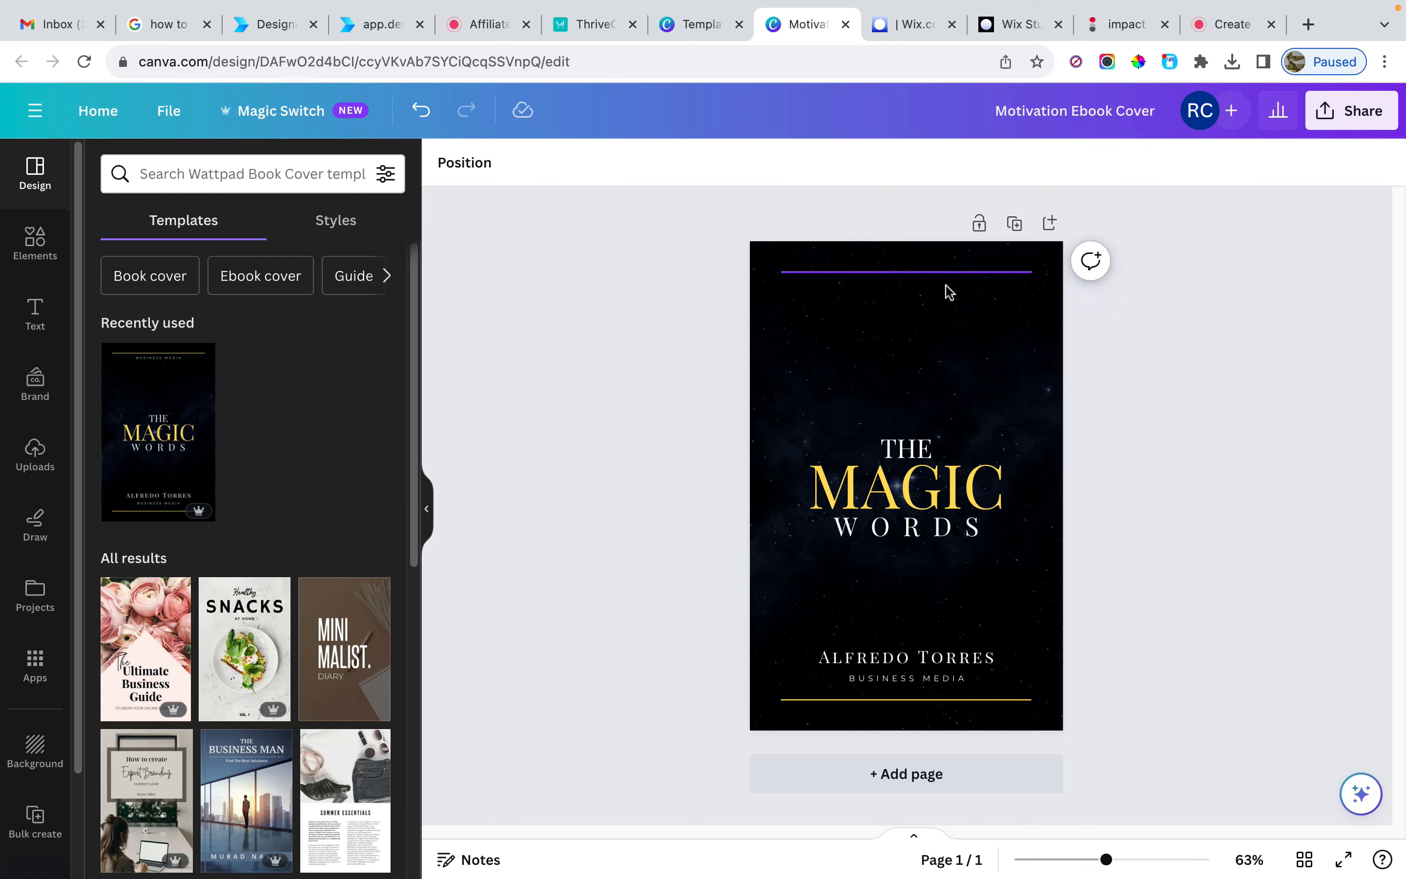
pyautogui.click(909, 449)
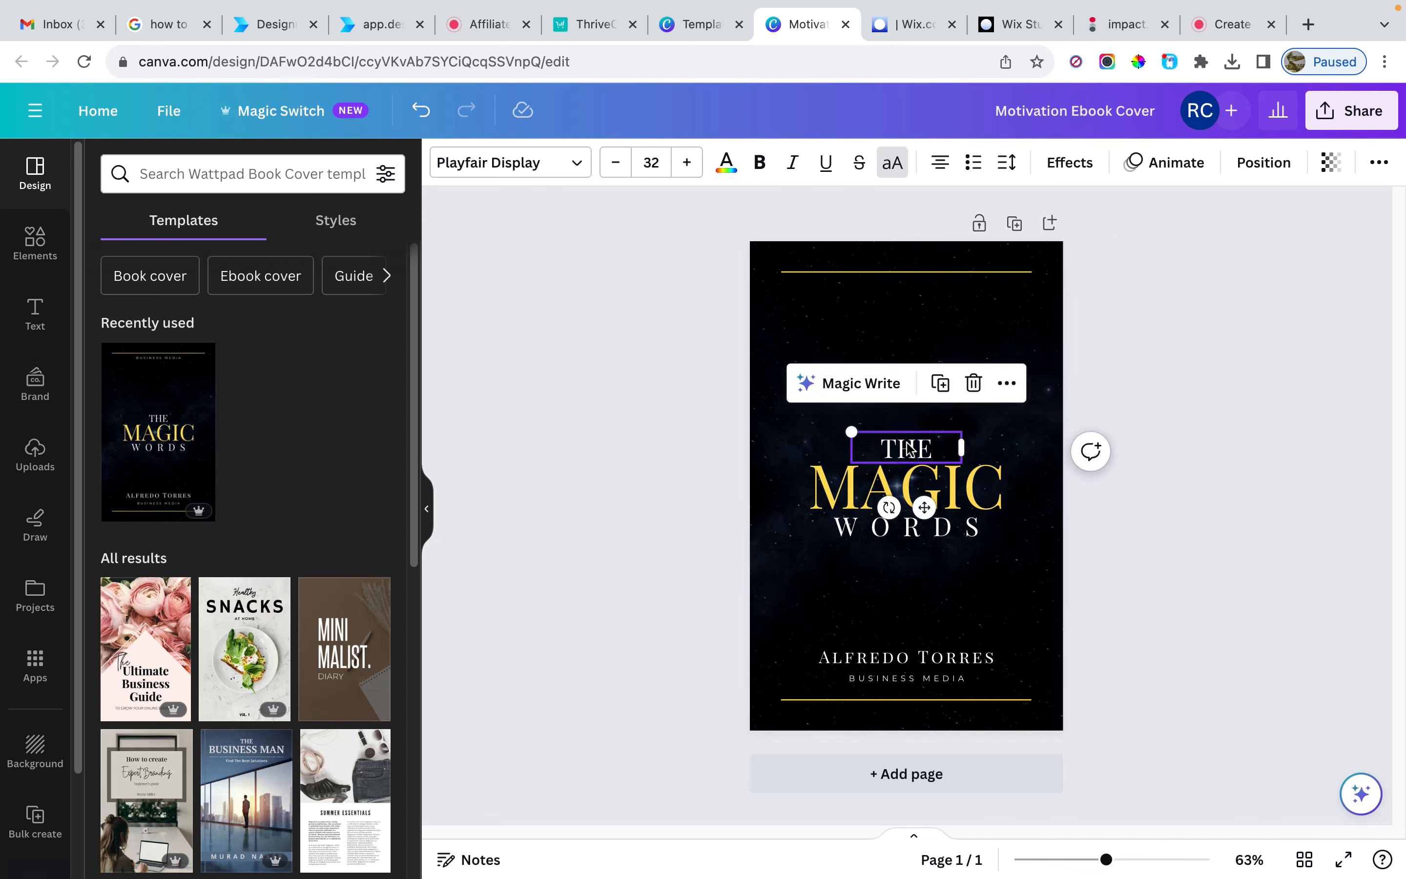
pyautogui.press('Delete')
# - Replace the word MAGIC on the cover with the title MARKETING MAGIC
pyautogui.doubleClick(904, 485)
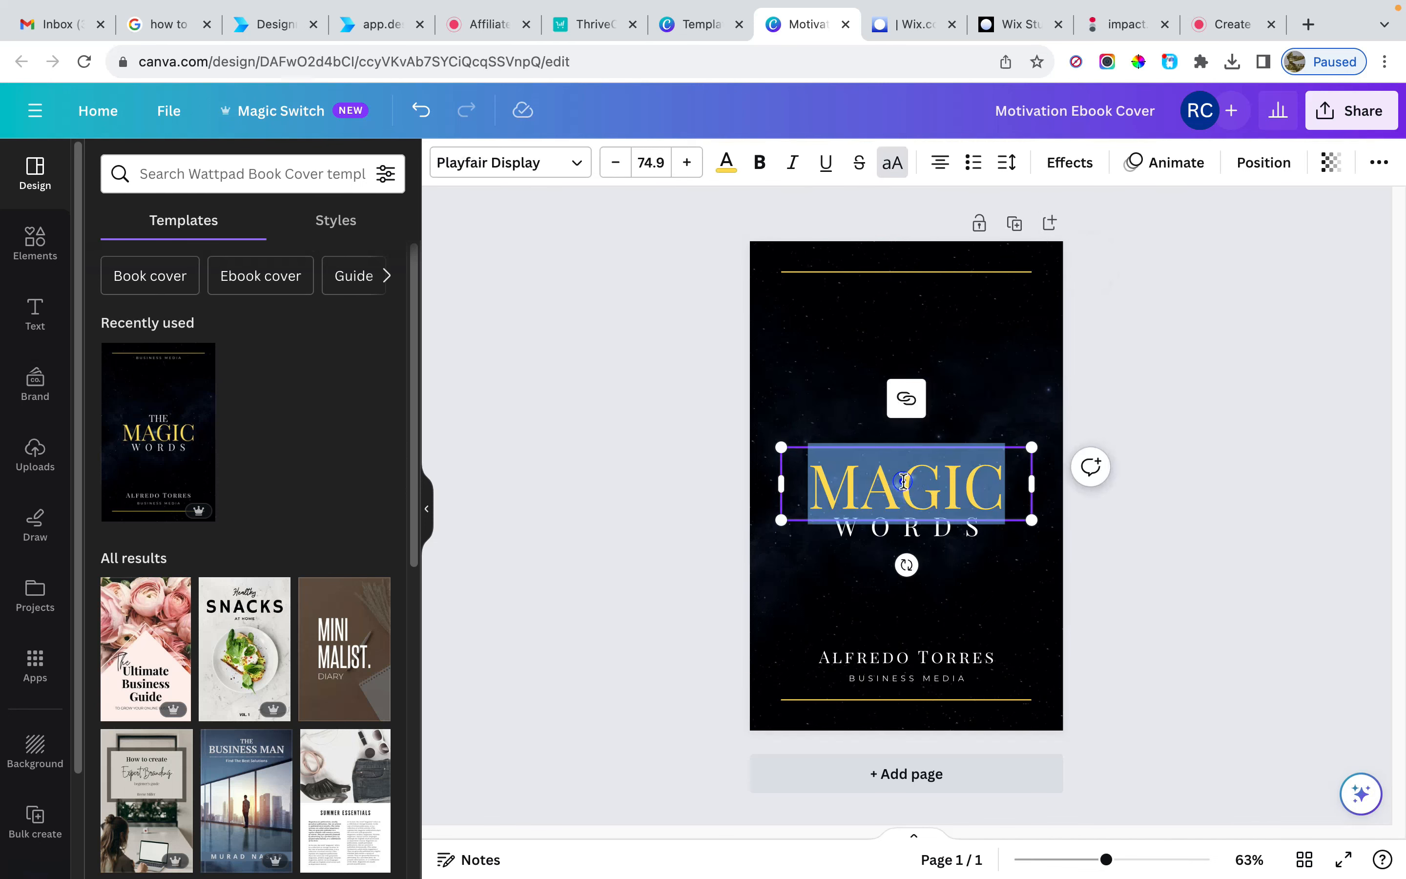
pyautogui.write('M')
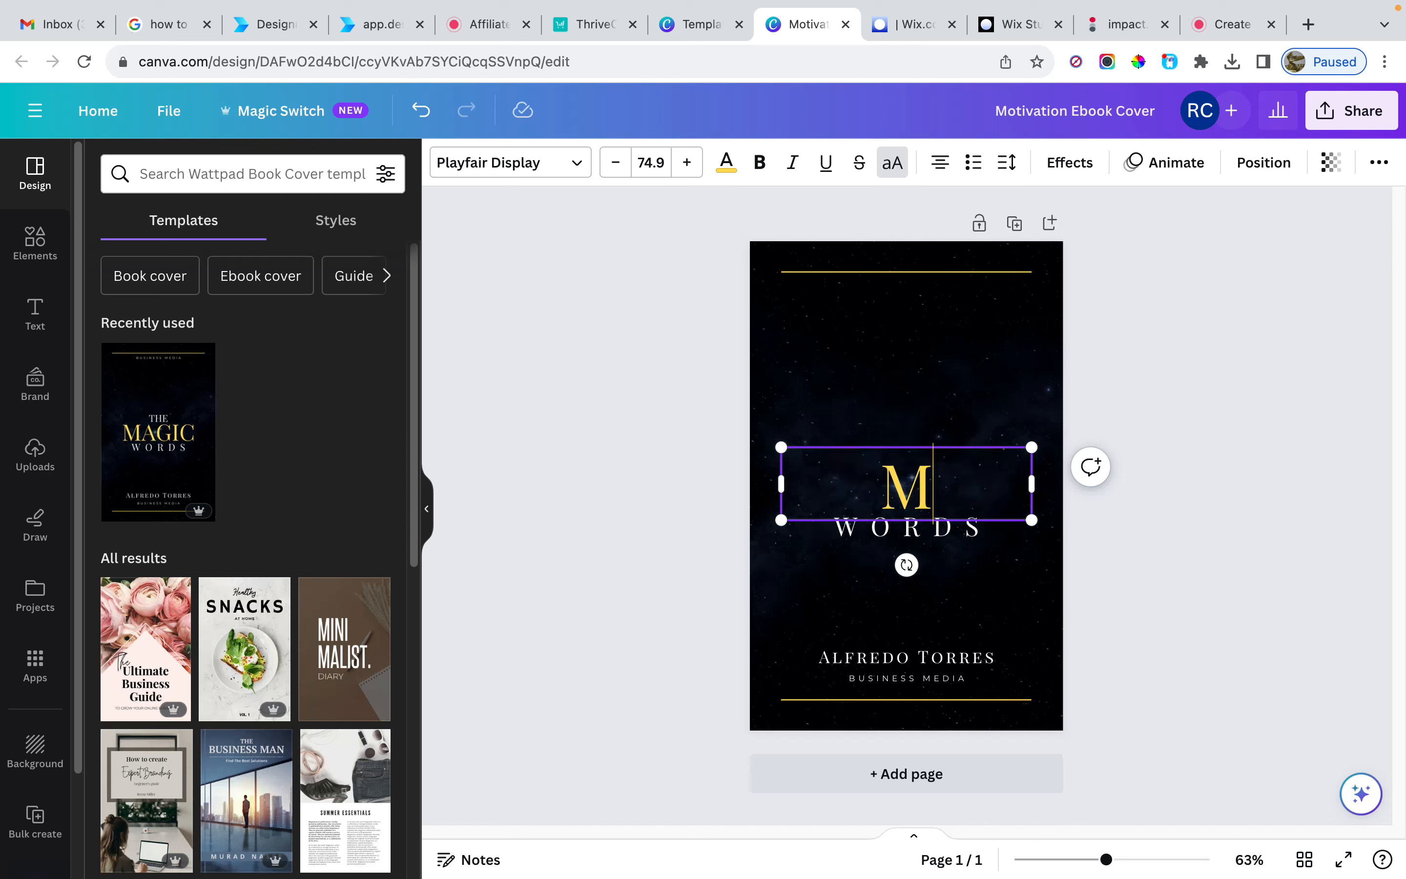
pyautogui.write('ARKETING MAGIC')
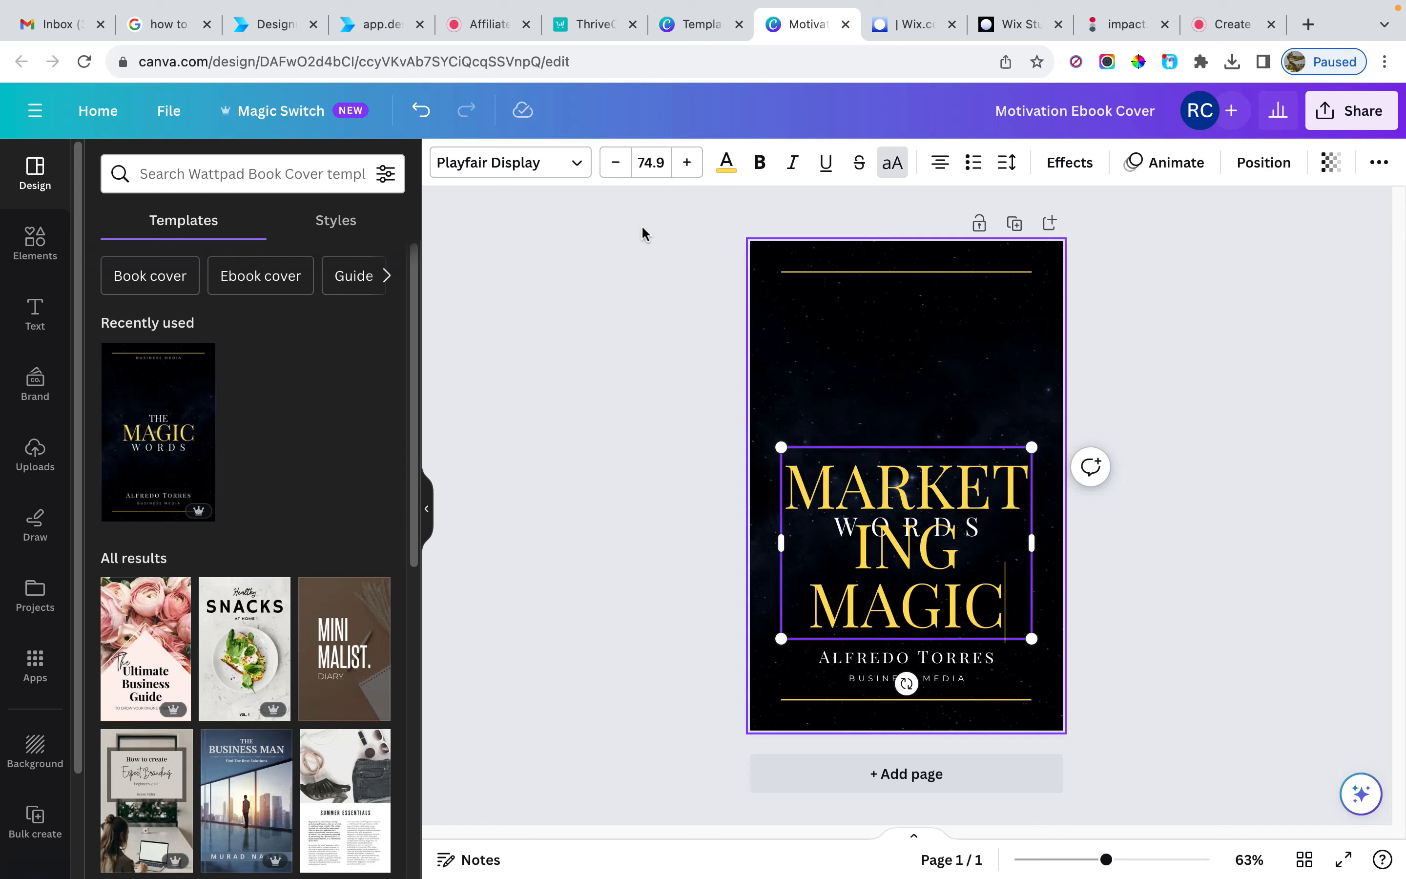
# - Set the MARKETING MAGIC title's font size to 49.9 and move it up, clear of the word WORDS
pyautogui.click(615, 163)
pyautogui.click(615, 162)
pyautogui.click(615, 163)
pyautogui.click(615, 163)
pyautogui.click(616, 163)
pyautogui.click(616, 162)
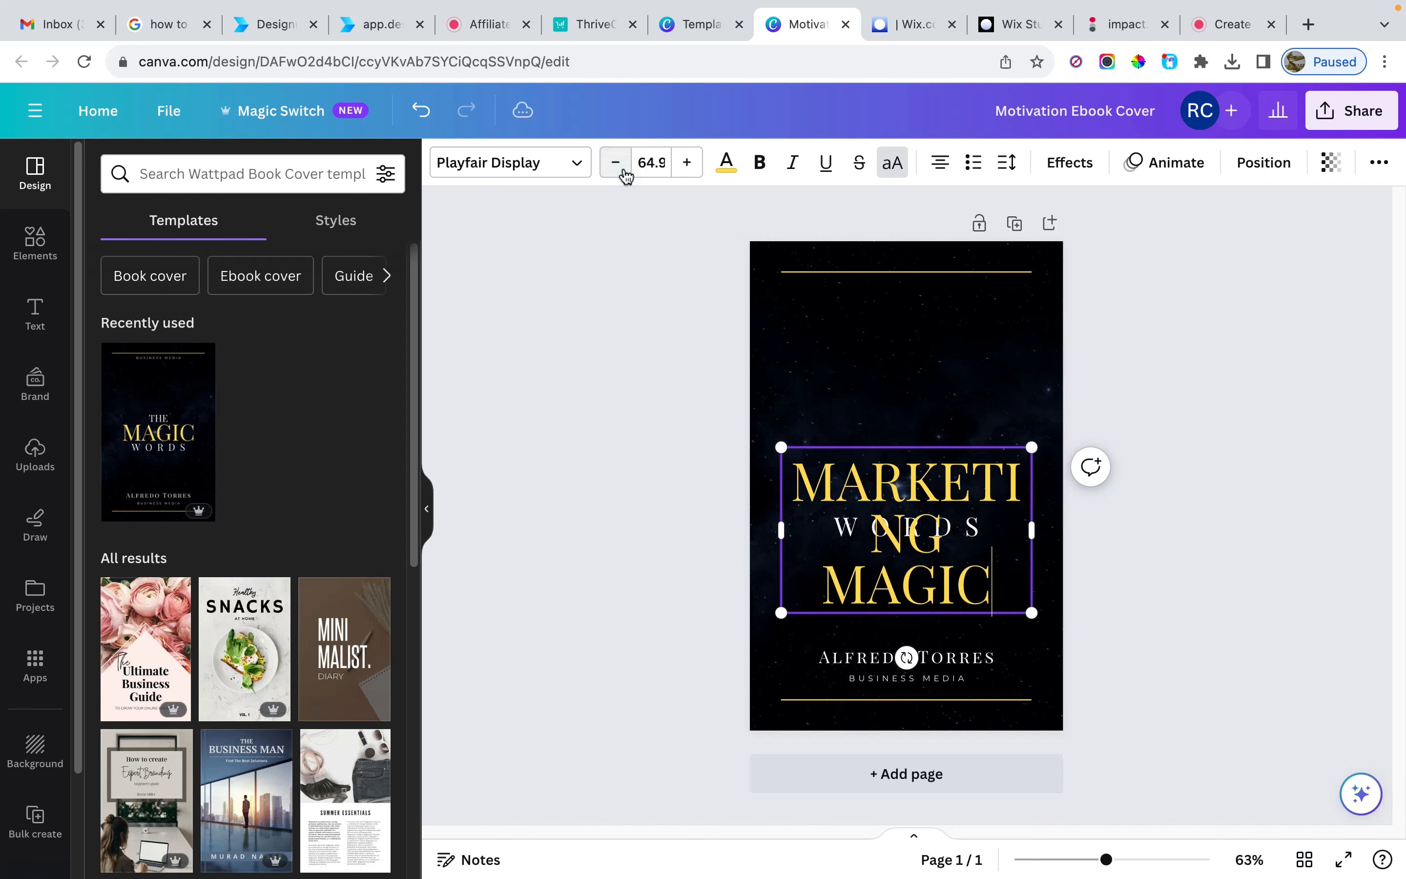
pyautogui.click(615, 163)
pyautogui.click(616, 163)
pyautogui.click(615, 162)
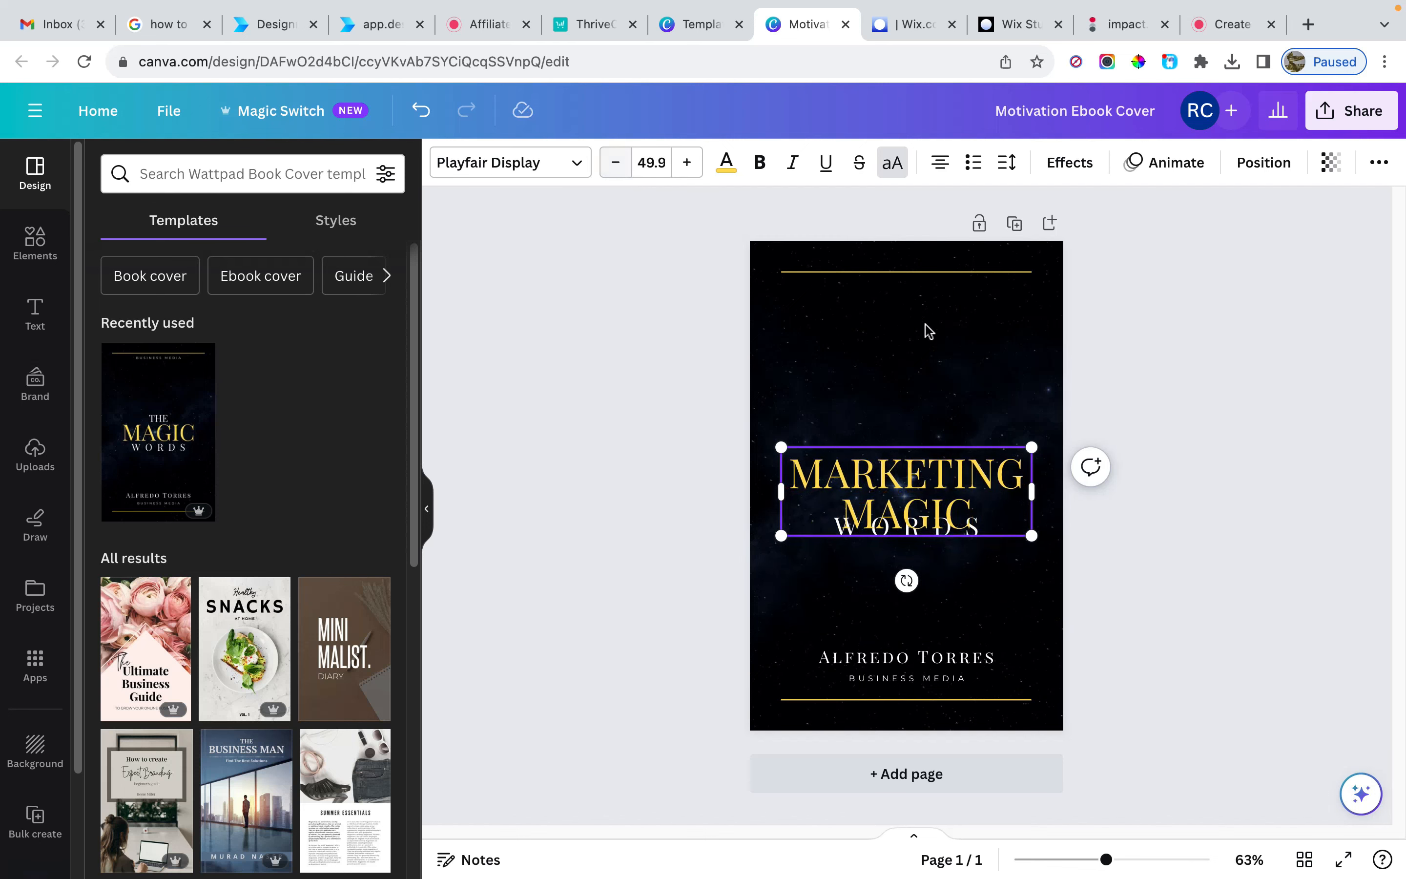
pyautogui.click(1233, 415)
pyautogui.moveTo(895, 475); pyautogui.dragTo(895, 370)
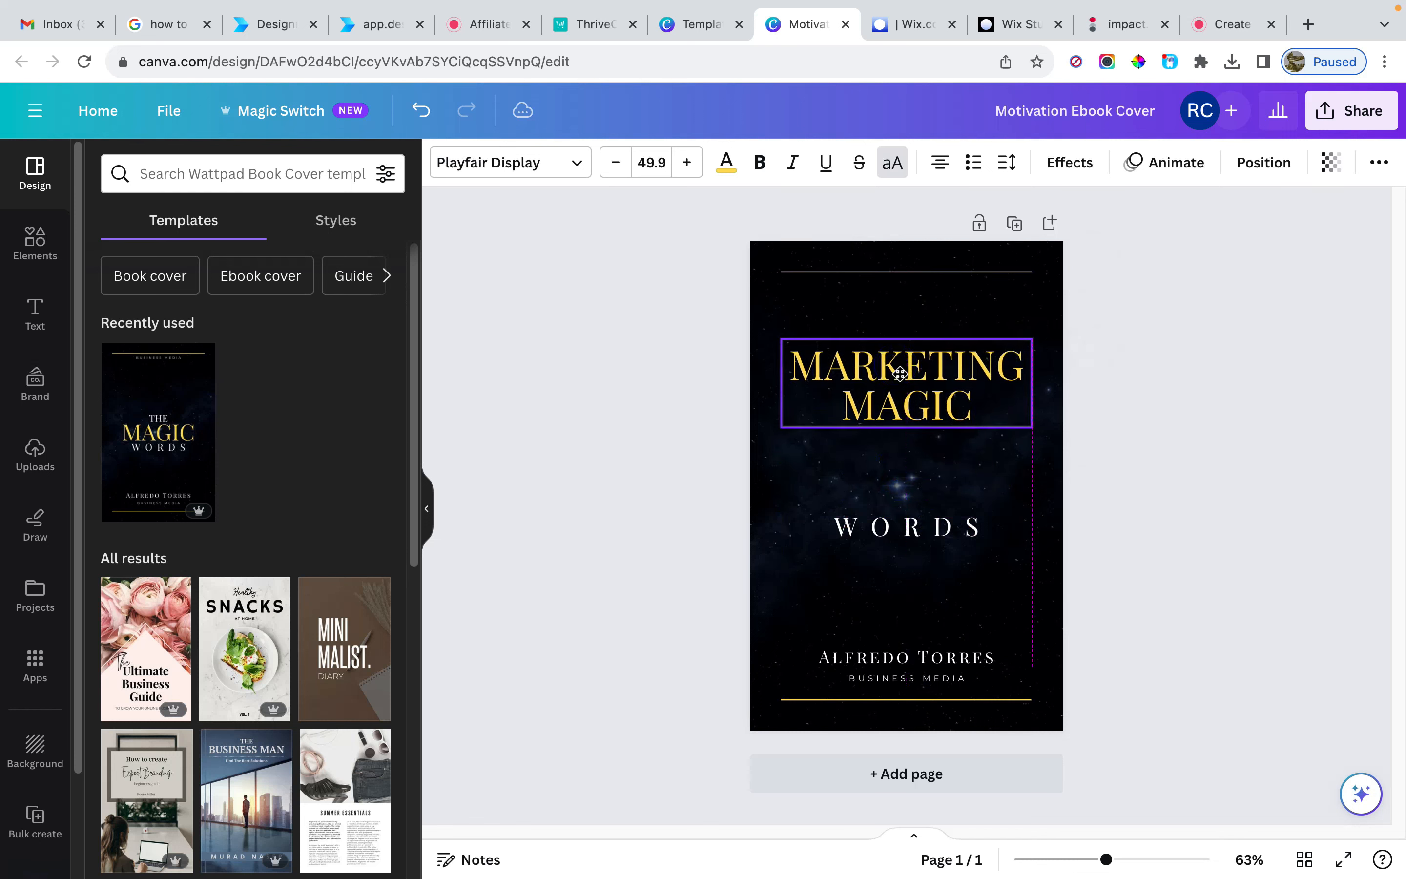
# - Delete the word WORDS from the cover and move the author name up beneath the title
pyautogui.click(893, 528)
pyautogui.press('Delete')
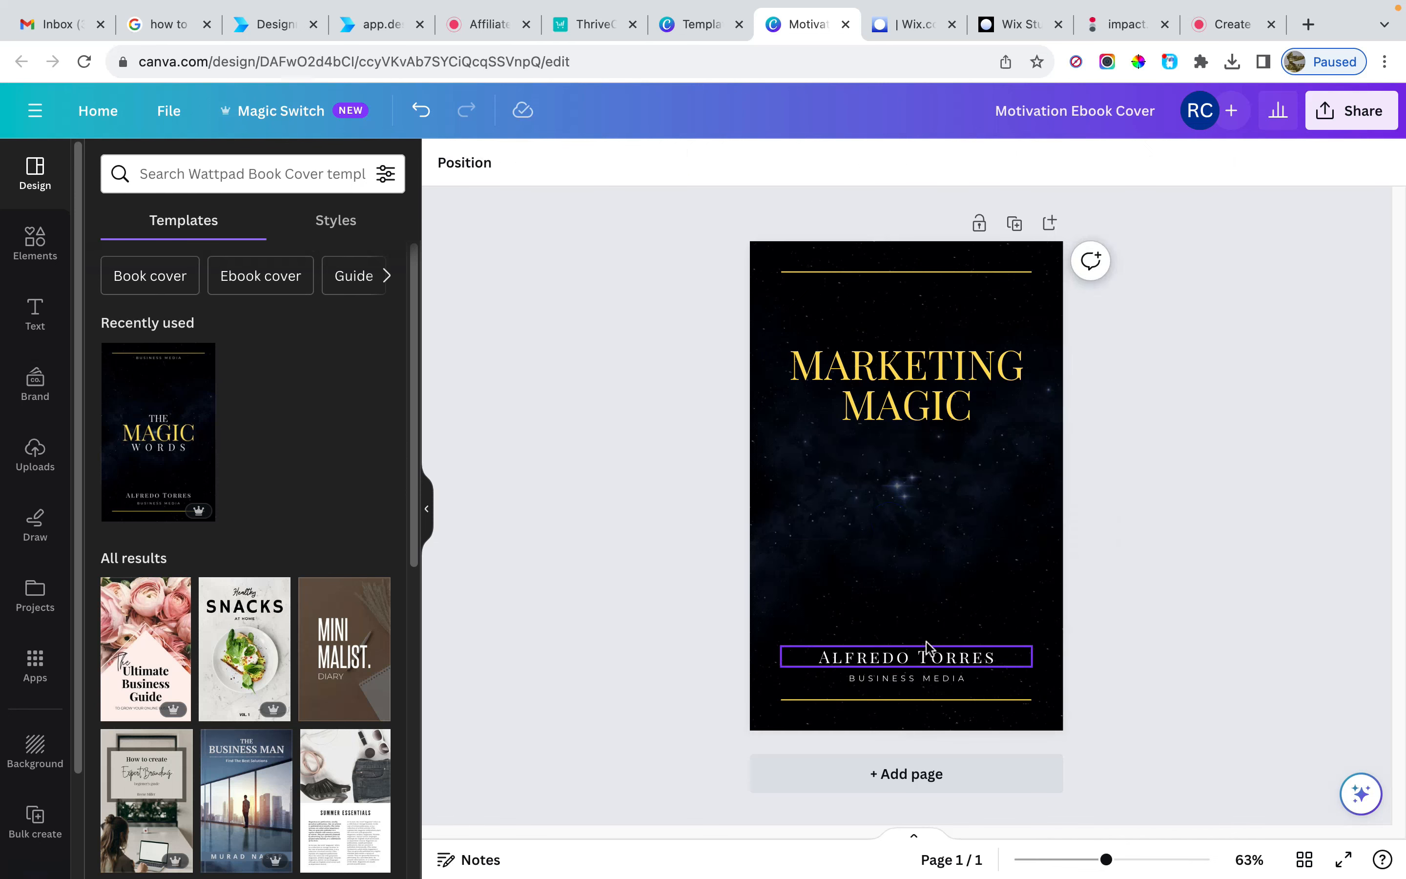
pyautogui.moveTo(929, 659); pyautogui.dragTo(929, 487)
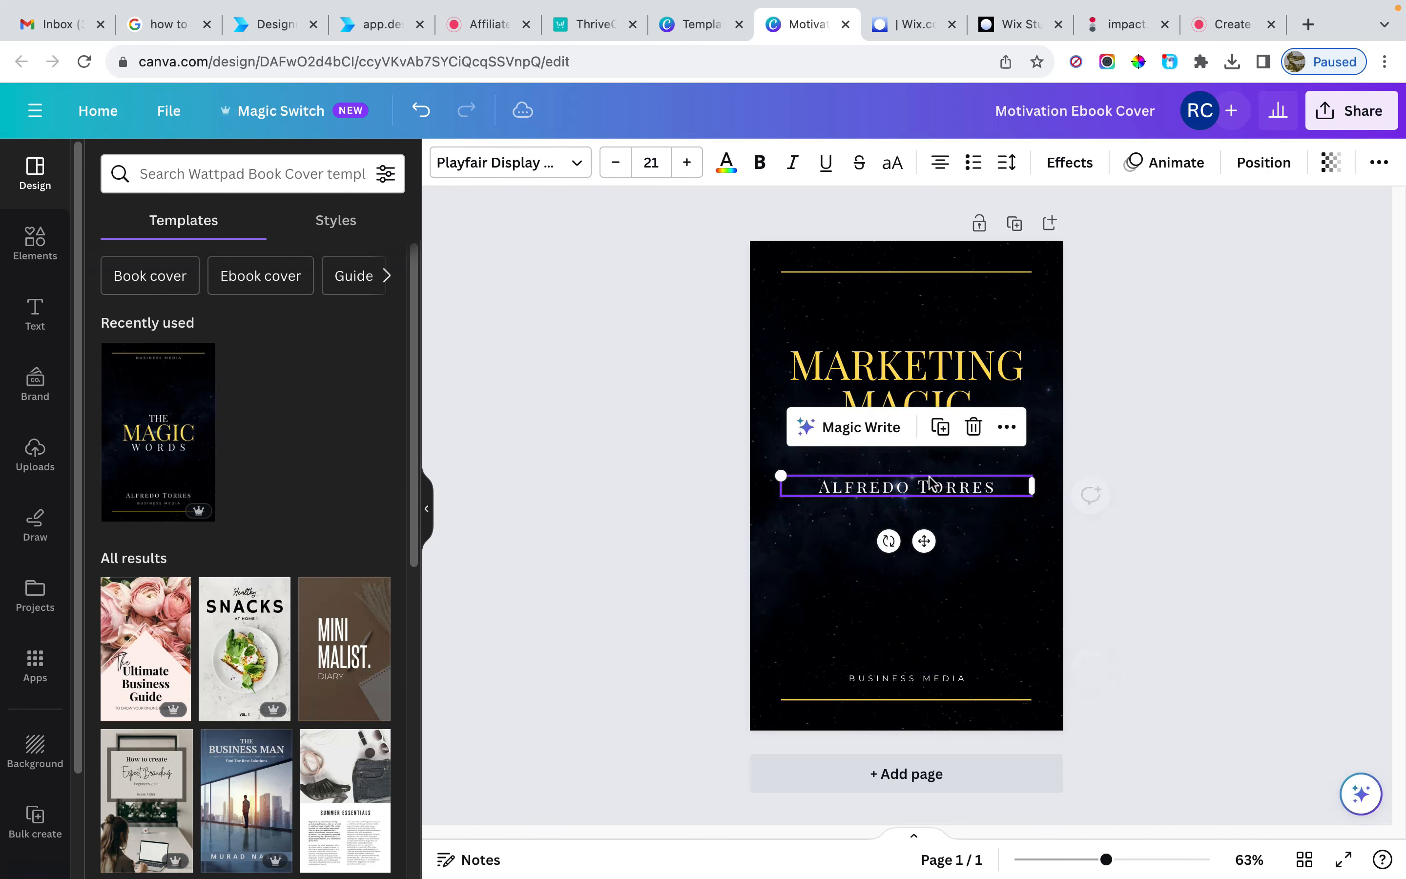
# - Try TAN Meringue on the MARKETING MAGIC title and settle on the Alatsi font
pyautogui.click(914, 368)
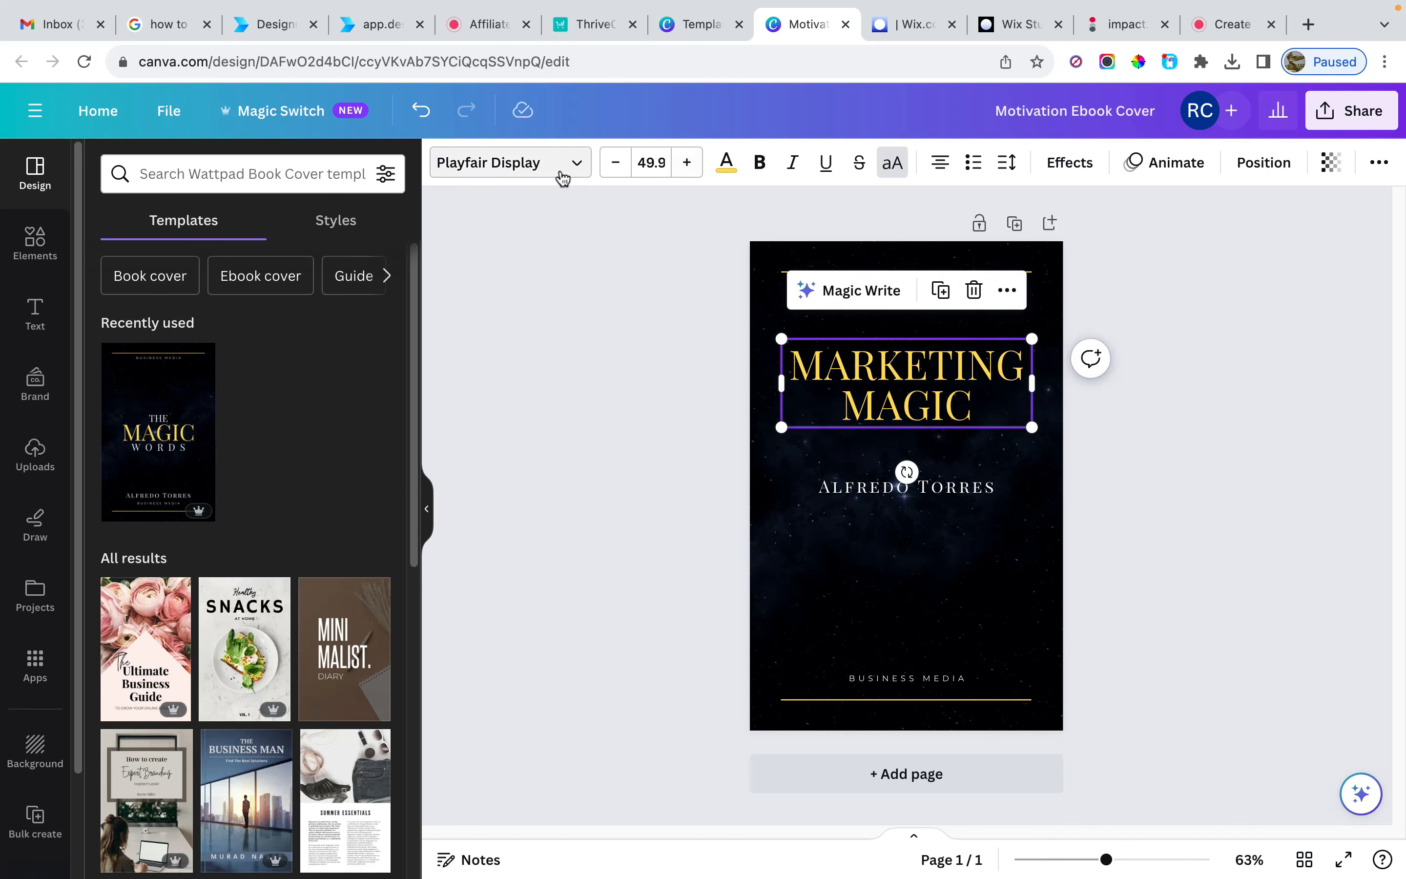
pyautogui.click(578, 174)
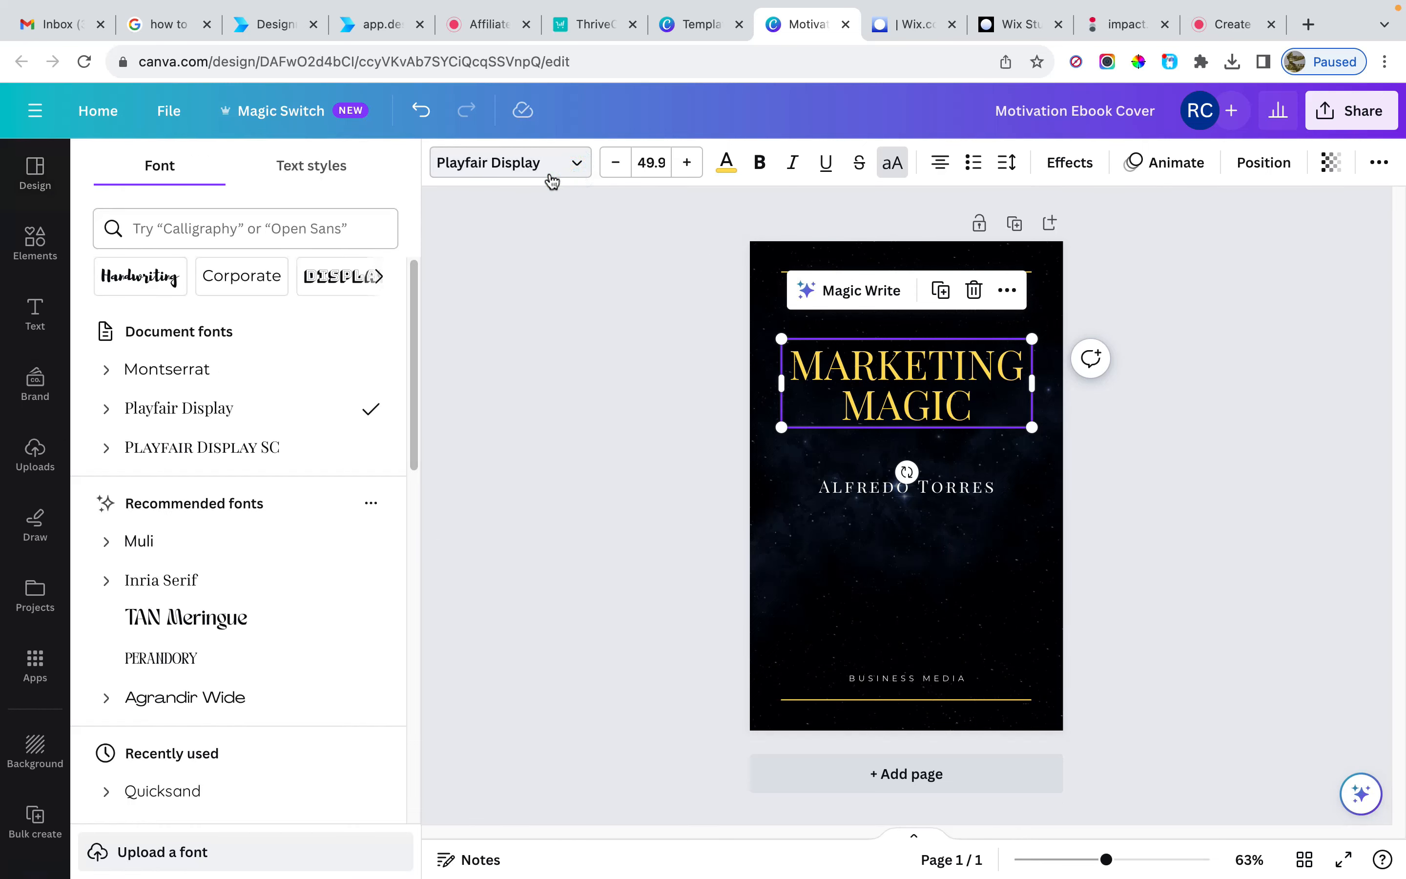
pyautogui.click(201, 616)
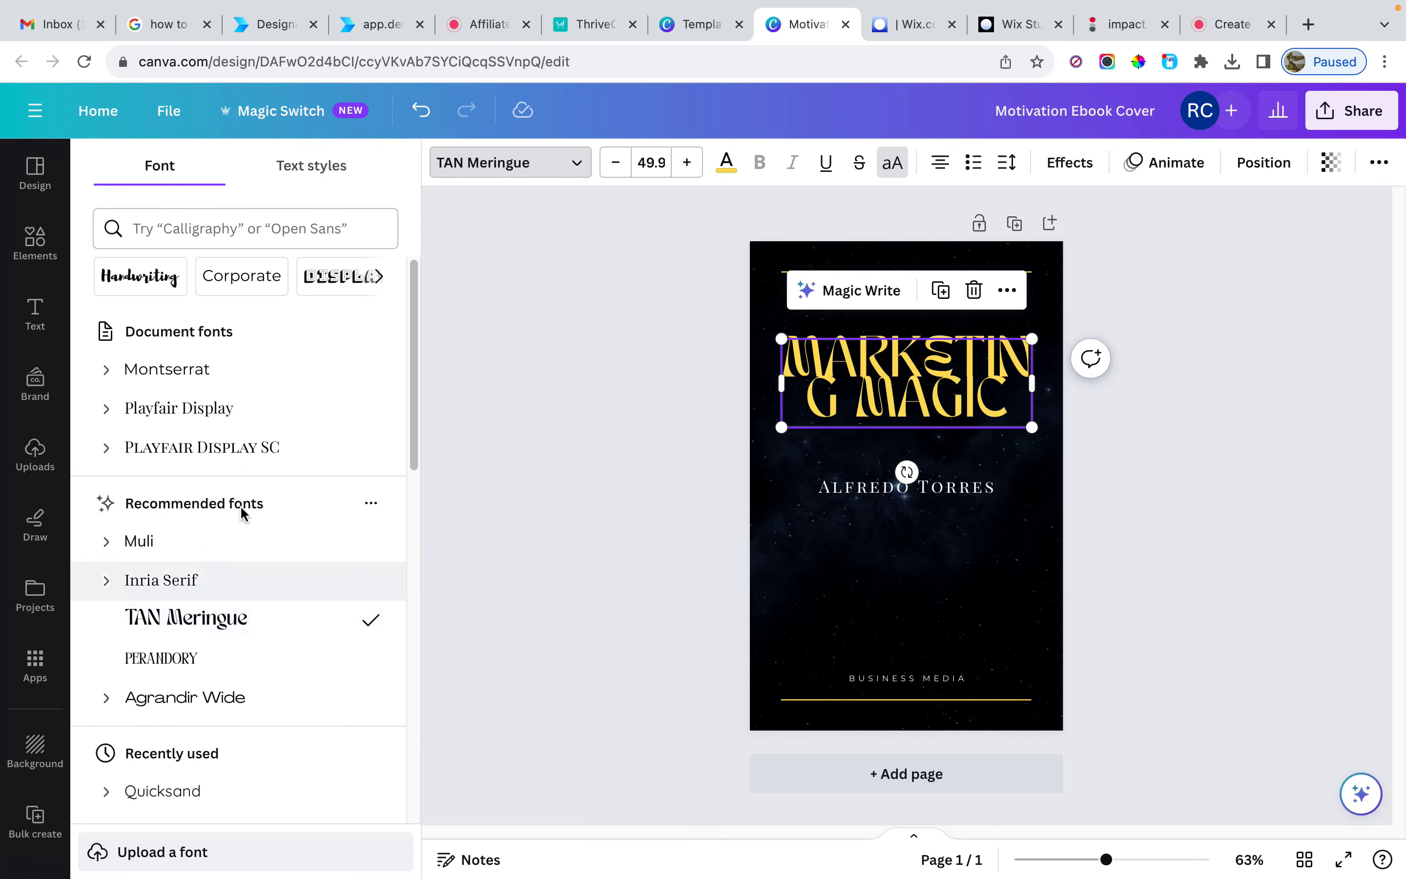
pyautogui.scroll(-10, 204, 552)
pyautogui.click(146, 459)
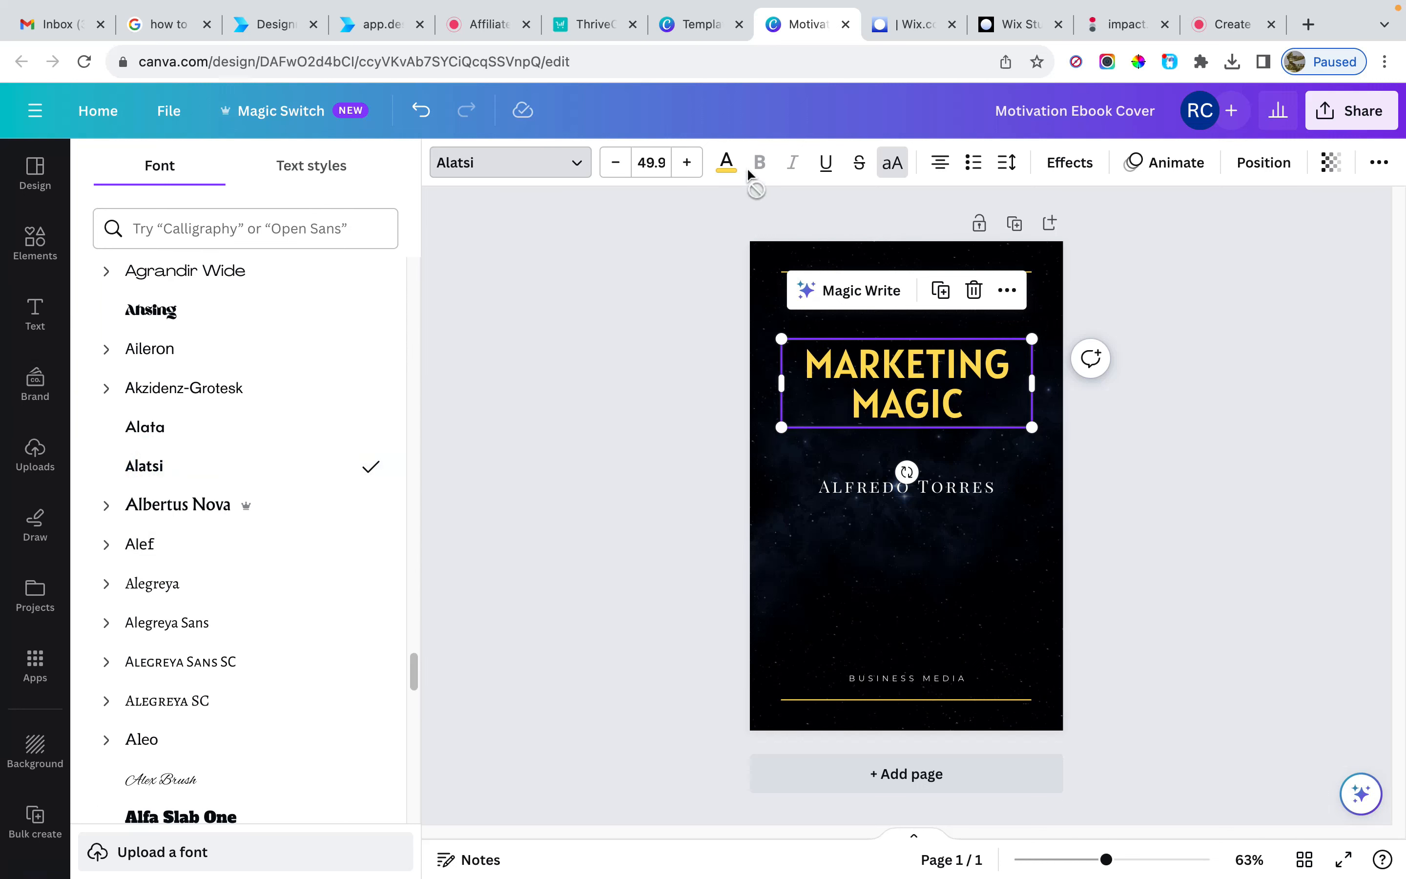
# - Colour the MARKETING MAGIC title light blue from the Bindle brand palette
pyautogui.click(727, 163)
pyautogui.click(367, 424)
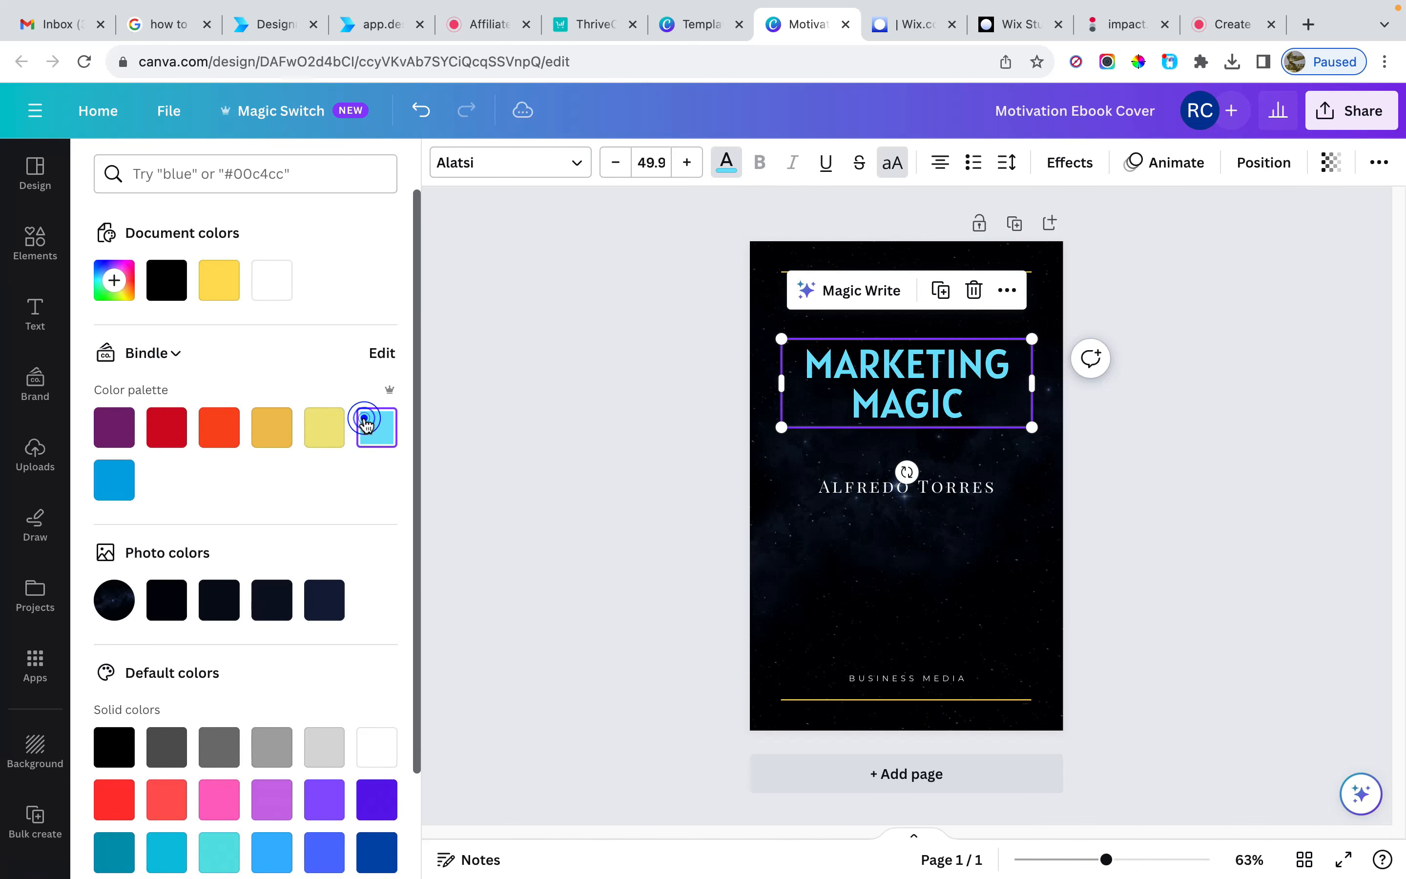
pyautogui.click(884, 570)
# - Delete the author name and move the BUSINESS MEDIA text up beneath the title
pyautogui.click(864, 494)
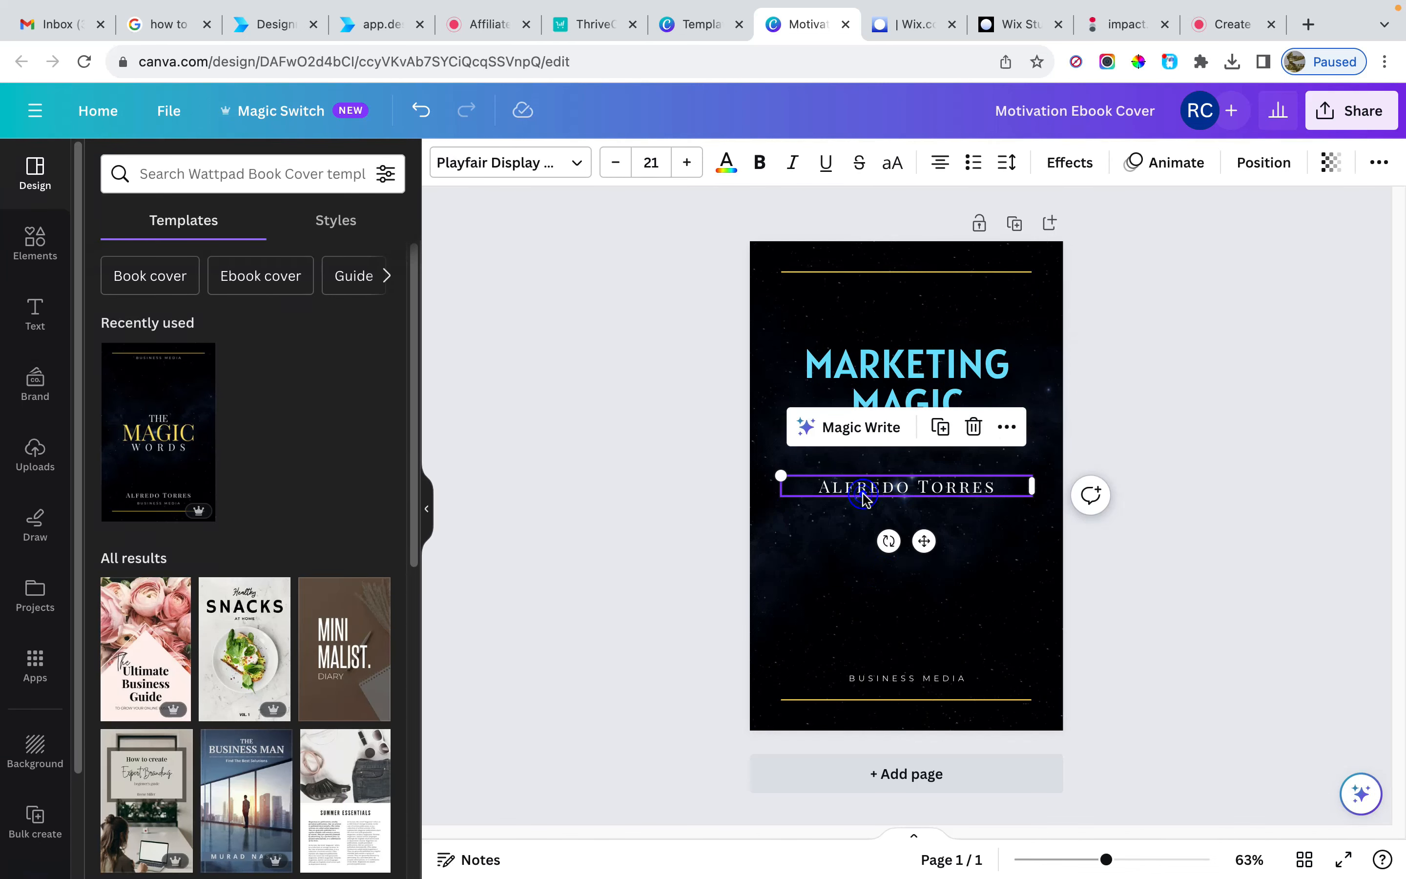
pyautogui.press('Delete')
pyautogui.click(903, 681)
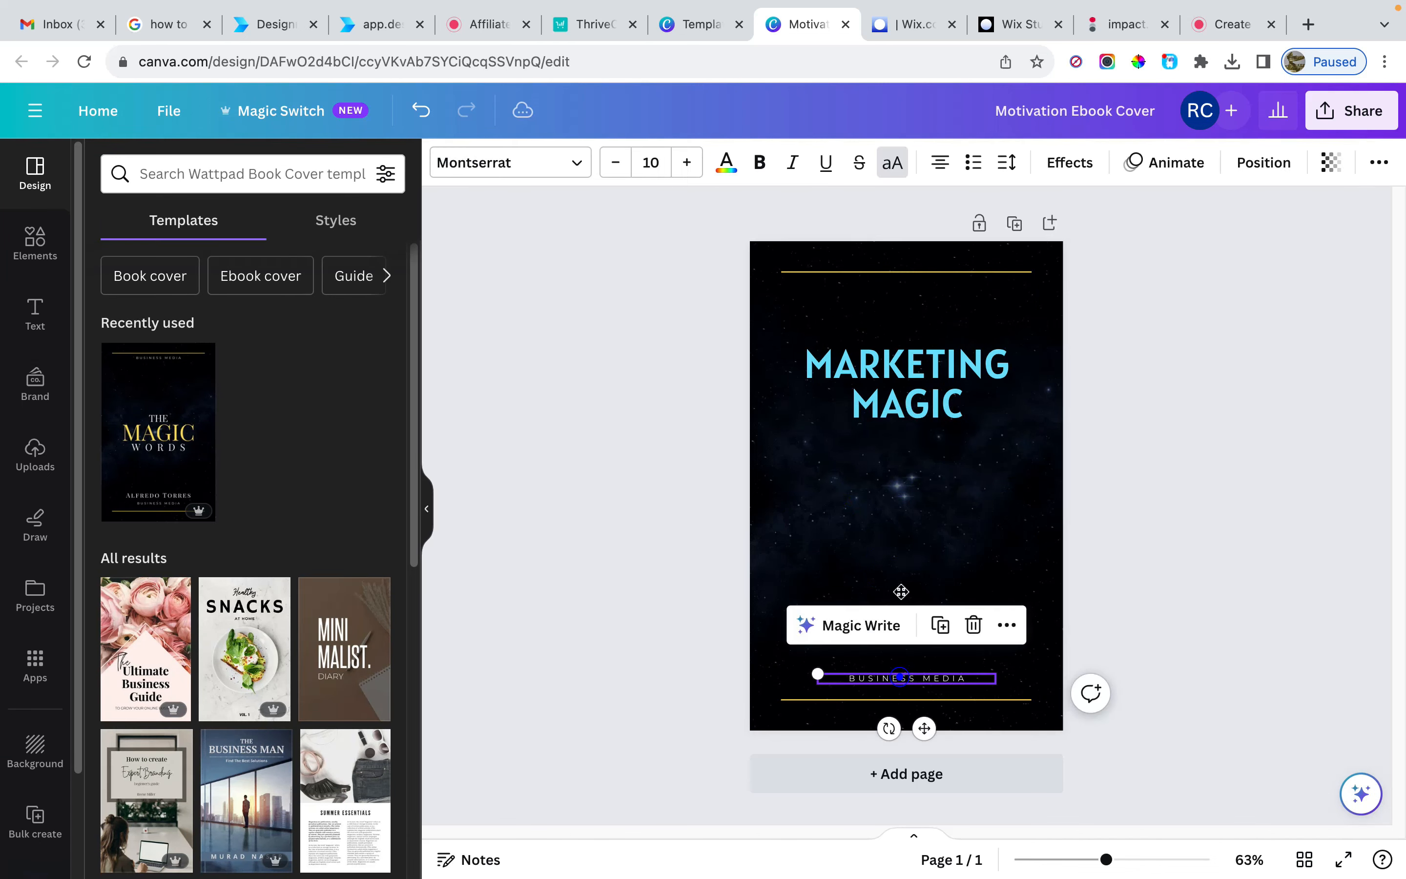
pyautogui.moveTo(902, 681); pyautogui.dragTo(902, 467)
# - Check the example cover in Wix Studio and replace BUSINESS MEDIA in Canva with UNLEASHING THE POWER OF DIGITAL MARKETING FOR SMALL BUSINESSES
pyautogui.doubleClick(901, 468)
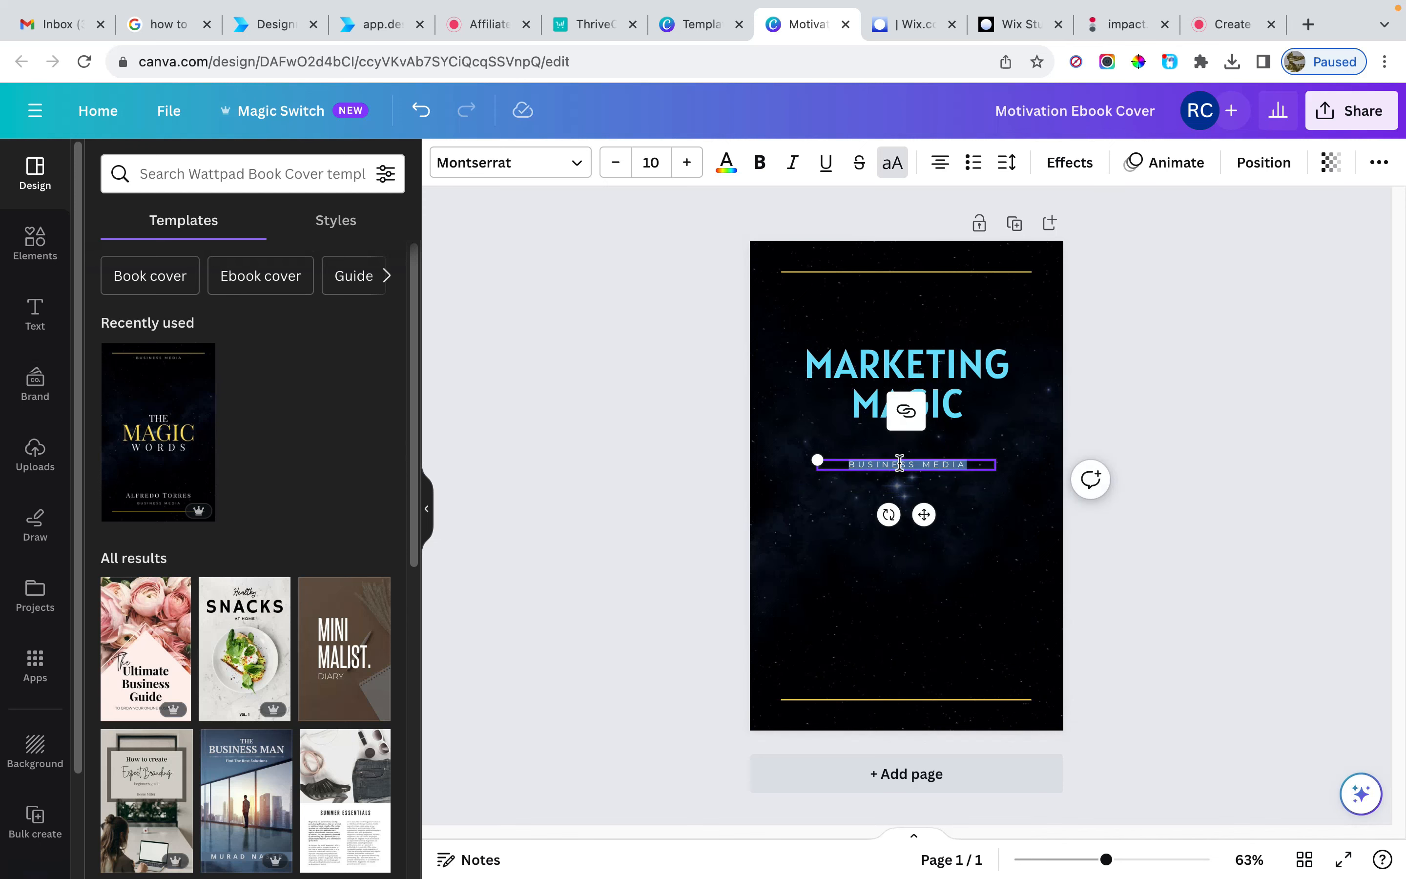
pyautogui.click(1002, 17)
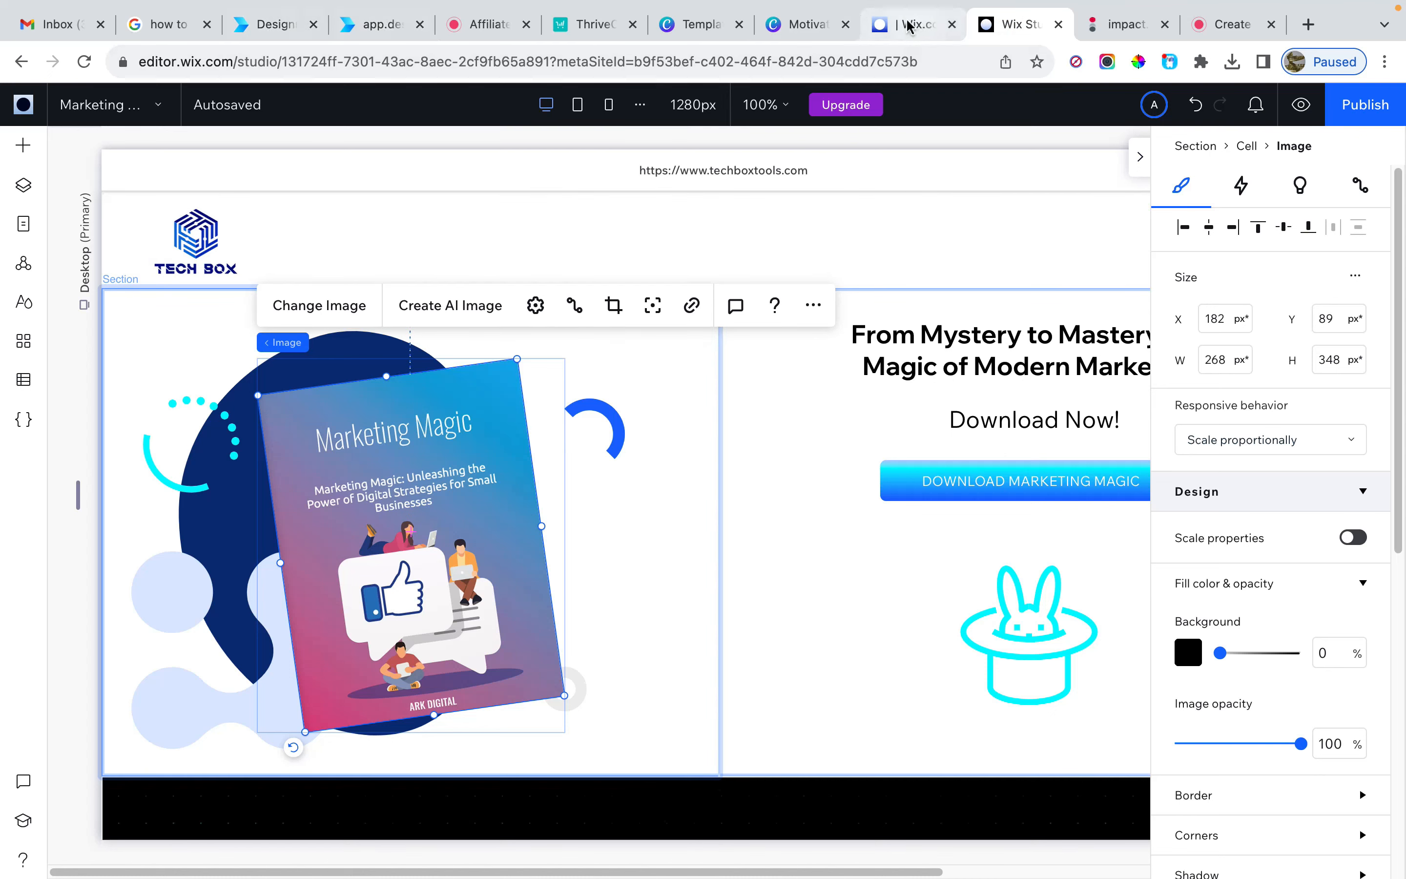
pyautogui.click(791, 27)
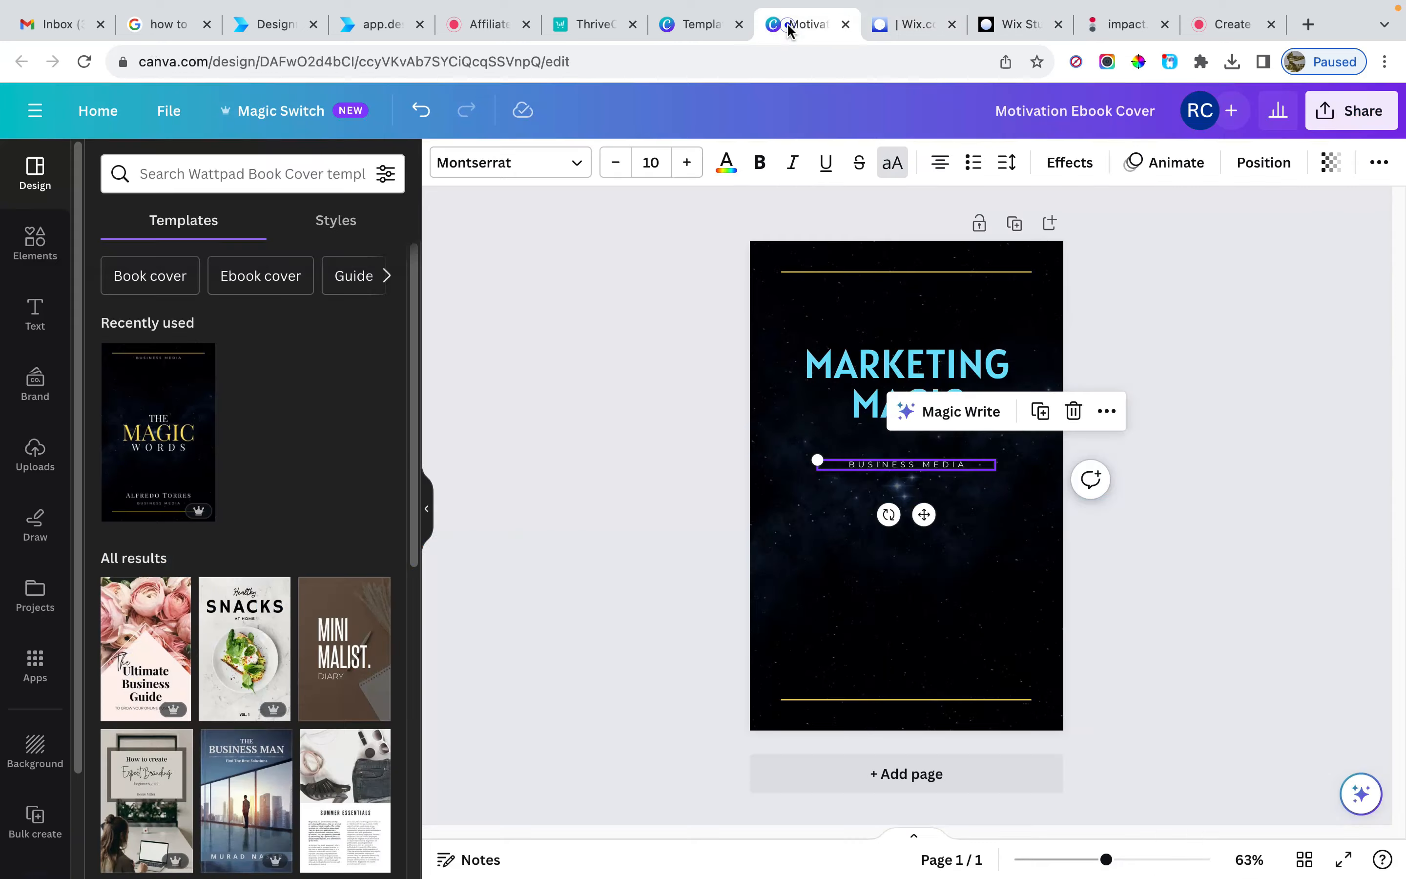
pyautogui.click(884, 463)
pyautogui.write('UNLEASHING')
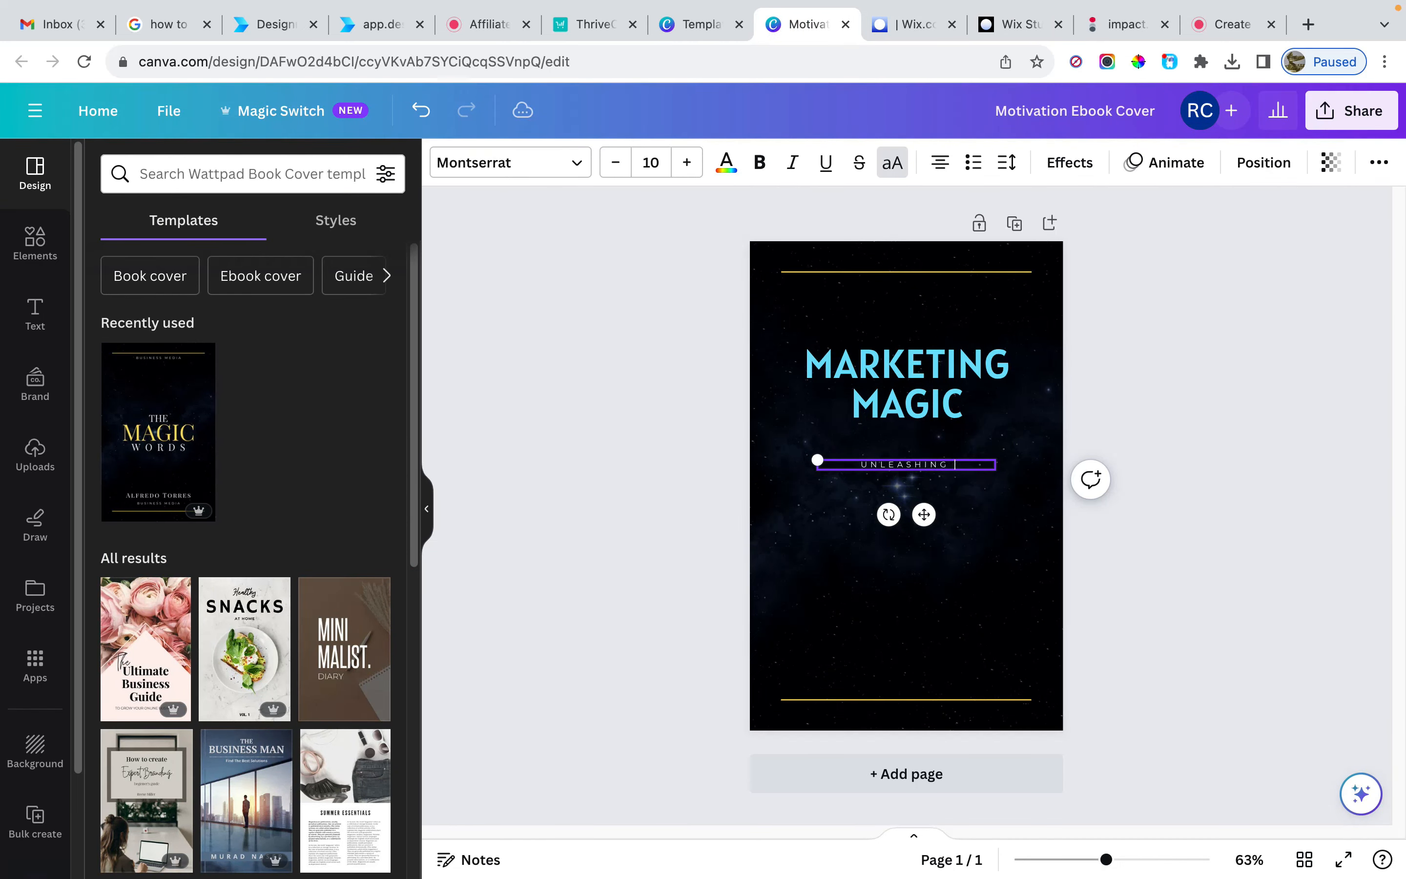
pyautogui.write(' THE POWER OF DIGIT')
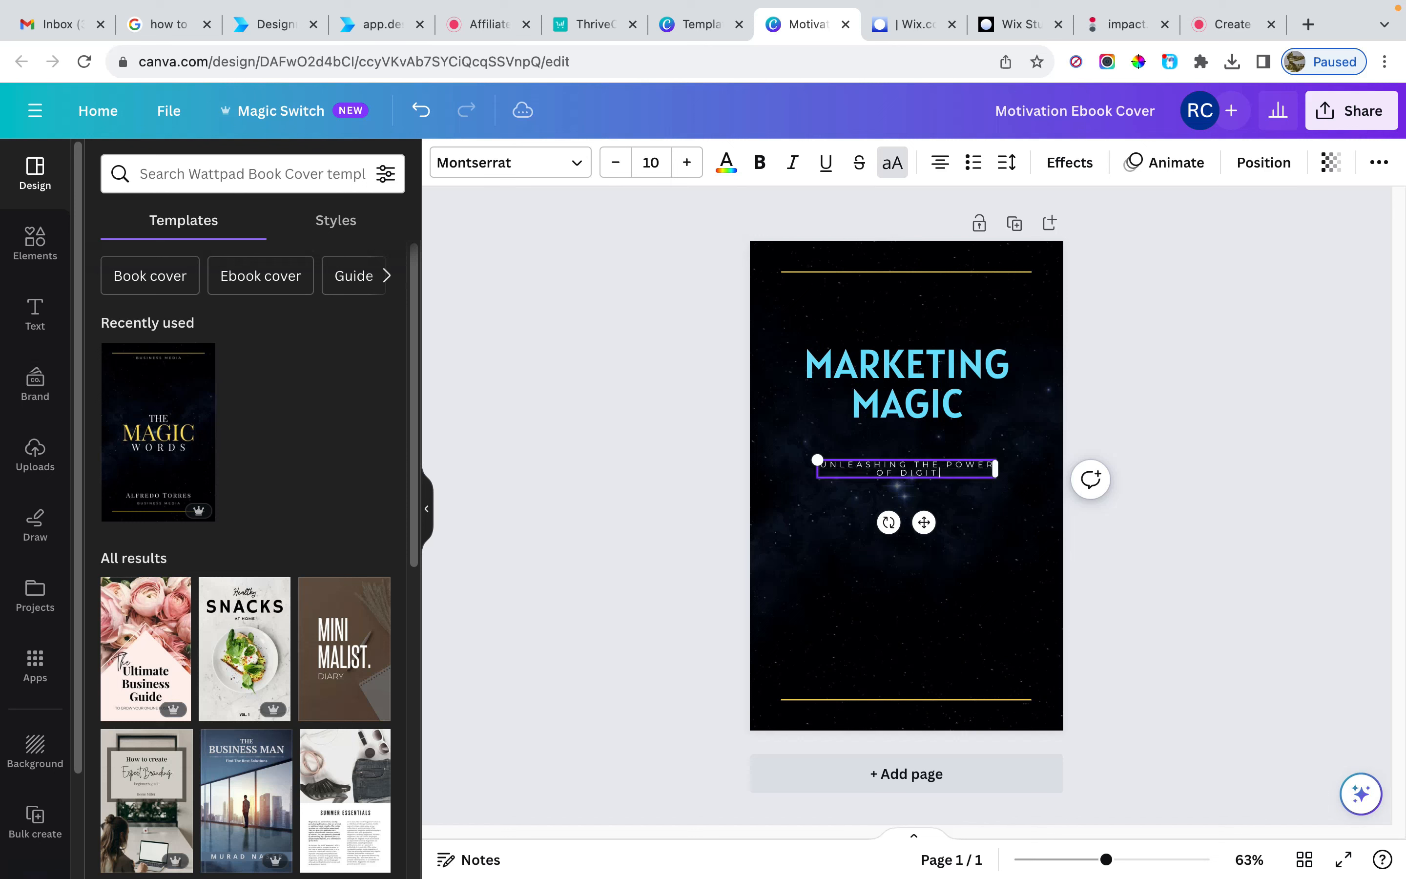
pyautogui.write('AL MARKETING FOR SMALL BUSINESSES')
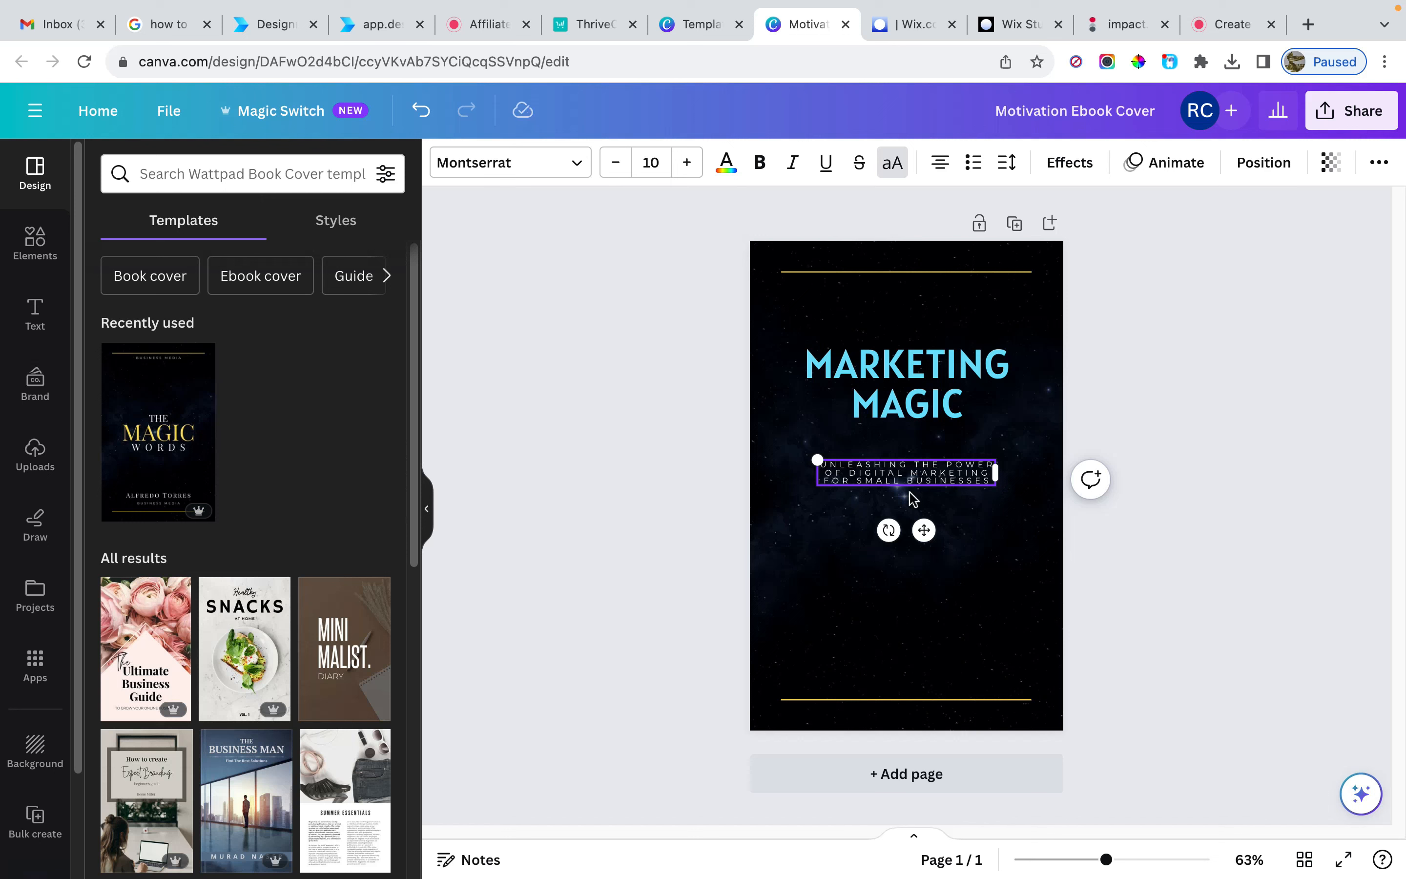
# - Set the subtitle's font size to 18
pyautogui.click(687, 162)
pyautogui.click(687, 162)
pyautogui.click(687, 162)
pyautogui.click(687, 163)
pyautogui.click(687, 162)
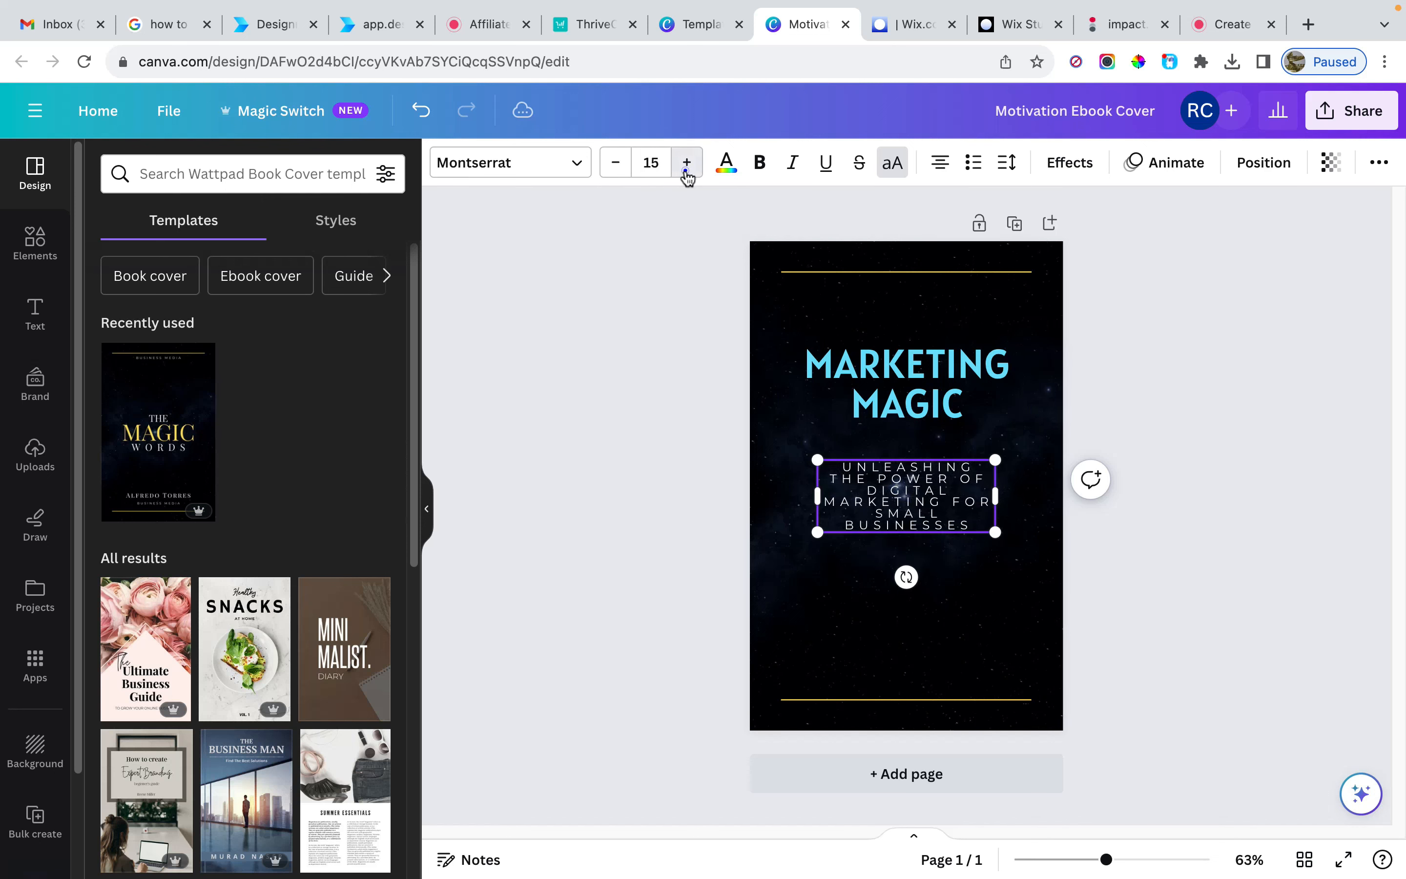
pyautogui.click(687, 163)
pyautogui.click(687, 163)
pyautogui.click(687, 163)
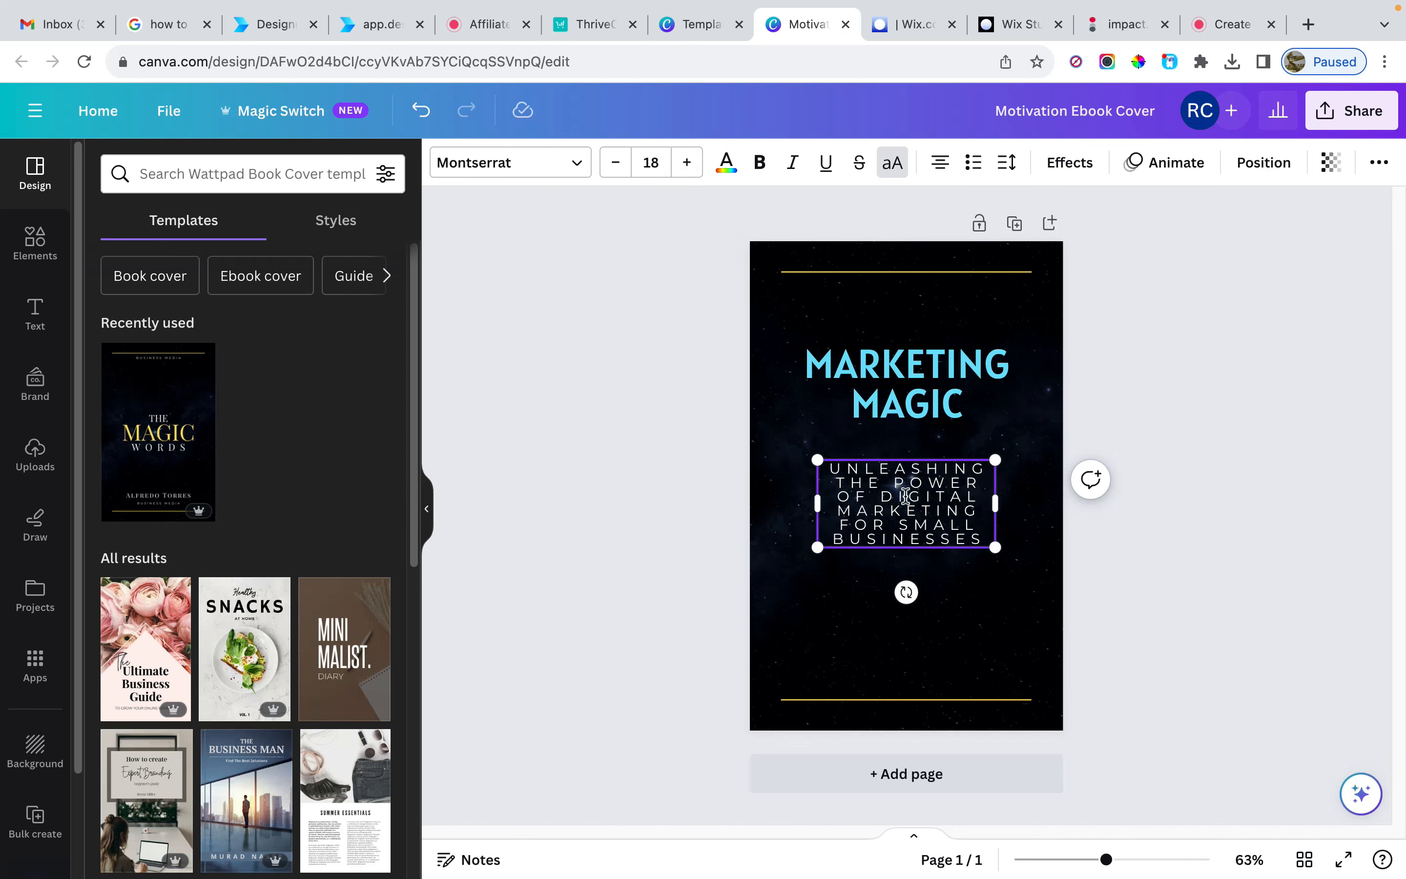
# - Reposition the subtitle block so that it sits centred just below the MARKETING MAGIC title
pyautogui.moveTo(906, 496)
pyautogui.mouseDown()
pyautogui.moveTo(923, 465)
pyautogui.moveTo(902, 507)
pyautogui.mouseUp()
pyautogui.click(1183, 434)
pyautogui.click(925, 497)
pyautogui.click(819, 573)
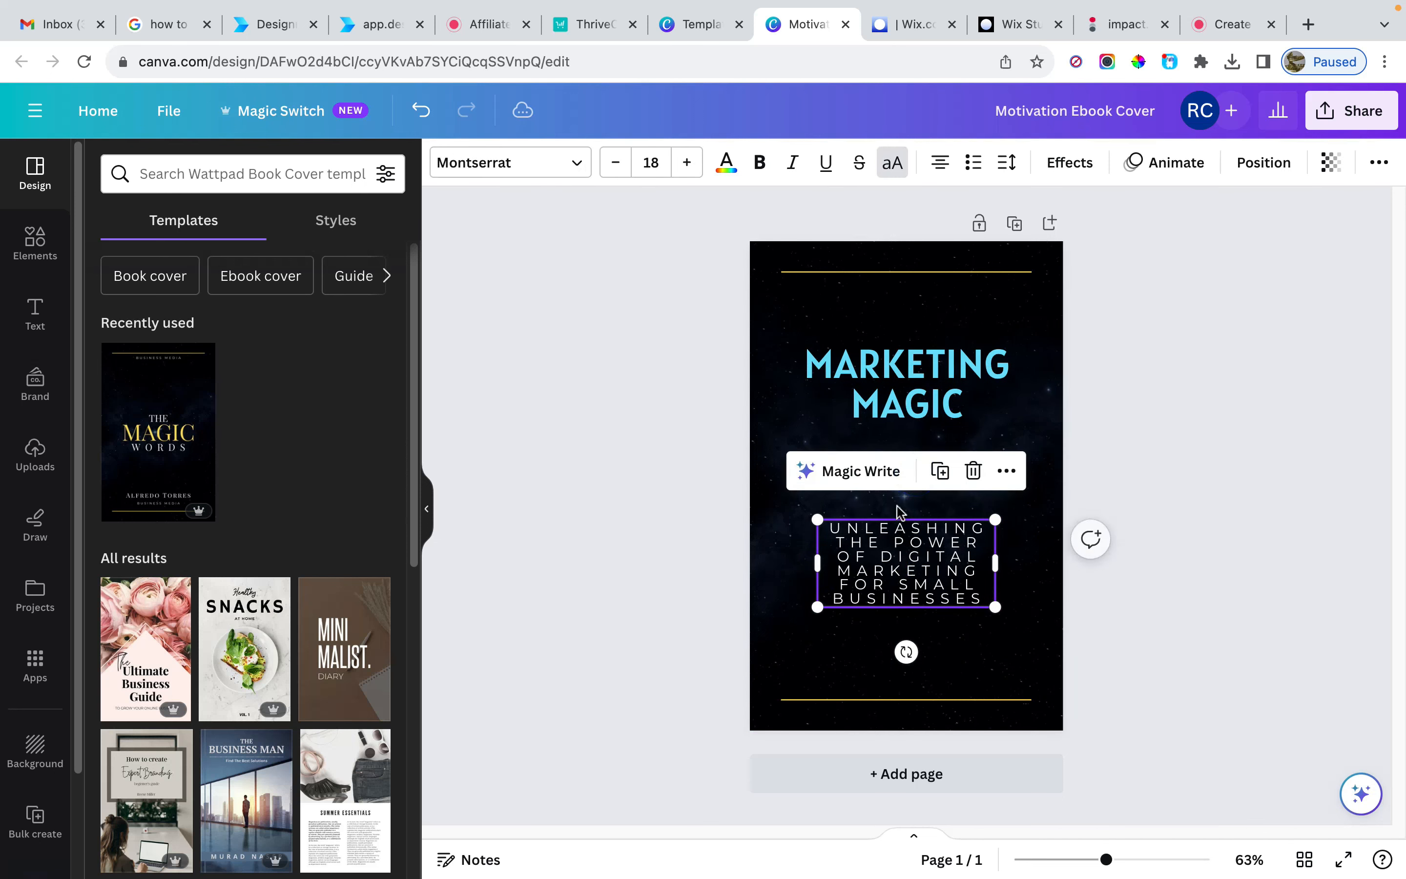
pyautogui.click(902, 507)
pyautogui.moveTo(899, 564); pyautogui.dragTo(897, 488)
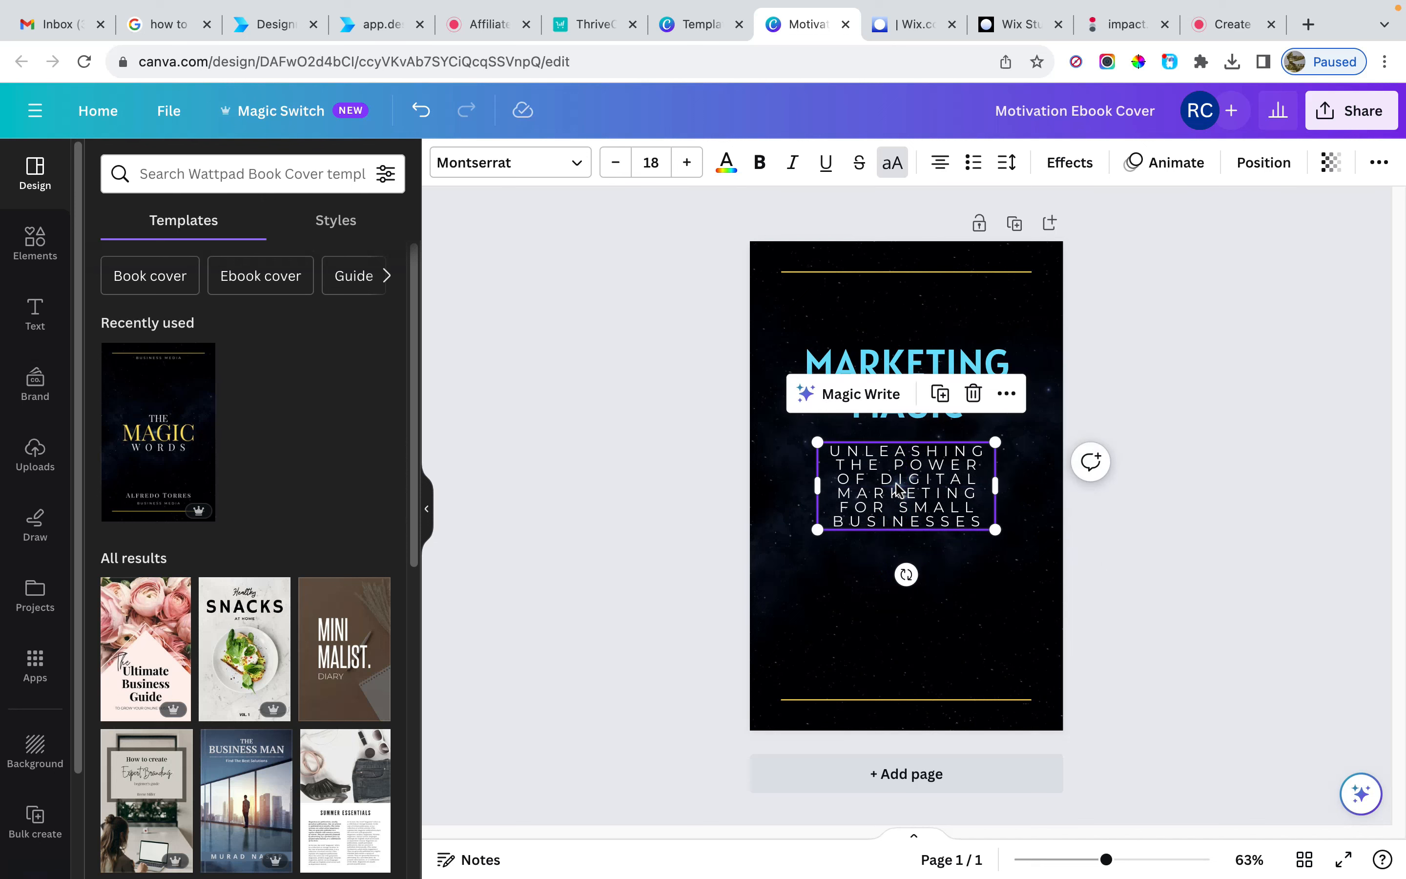
# - Recolour the horizontal lines at the head and foot of the cover with the title's light blue
pyautogui.click(928, 272)
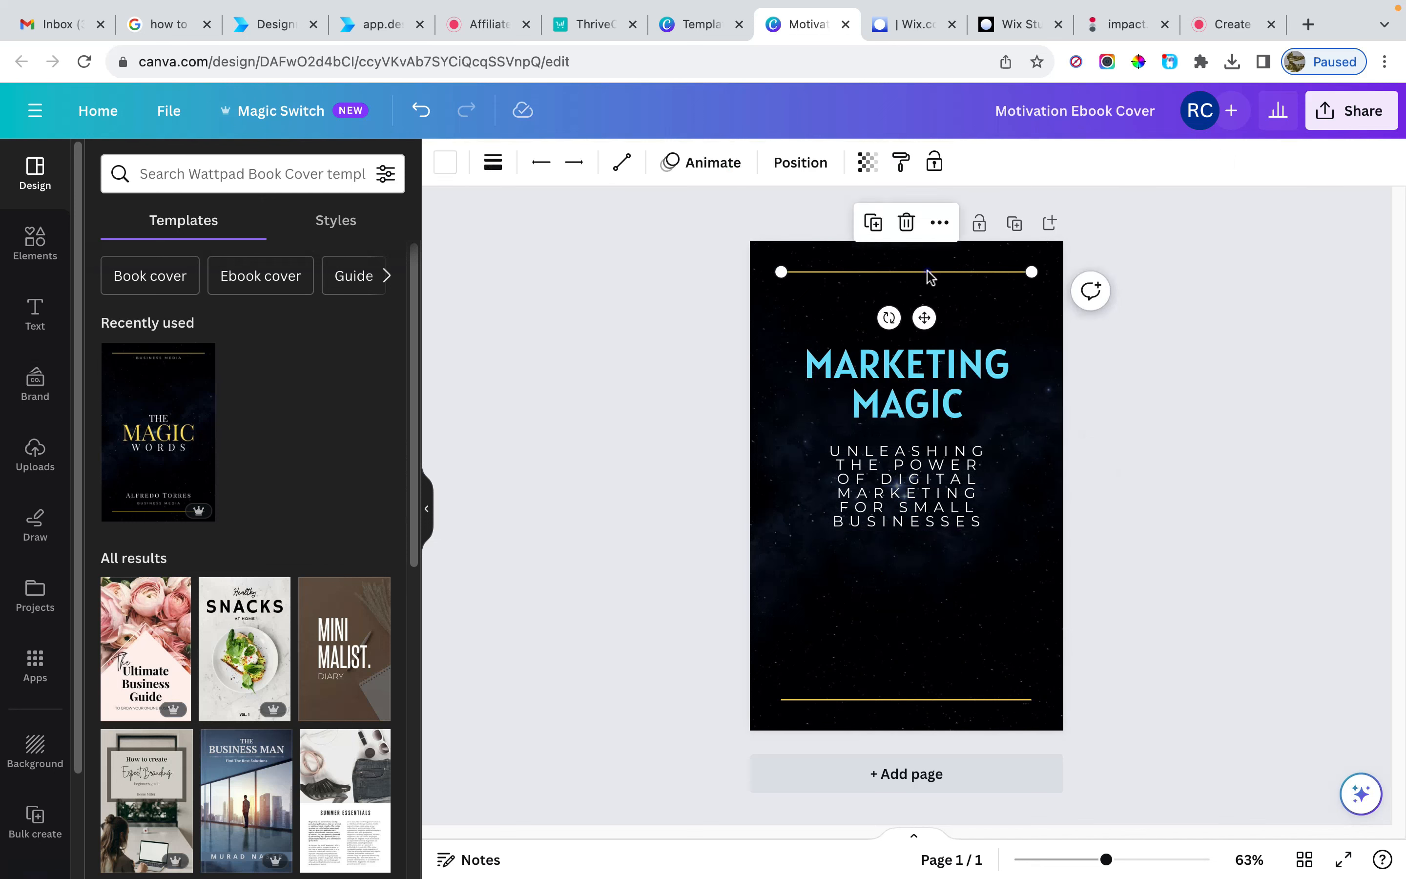
pyautogui.click(446, 164)
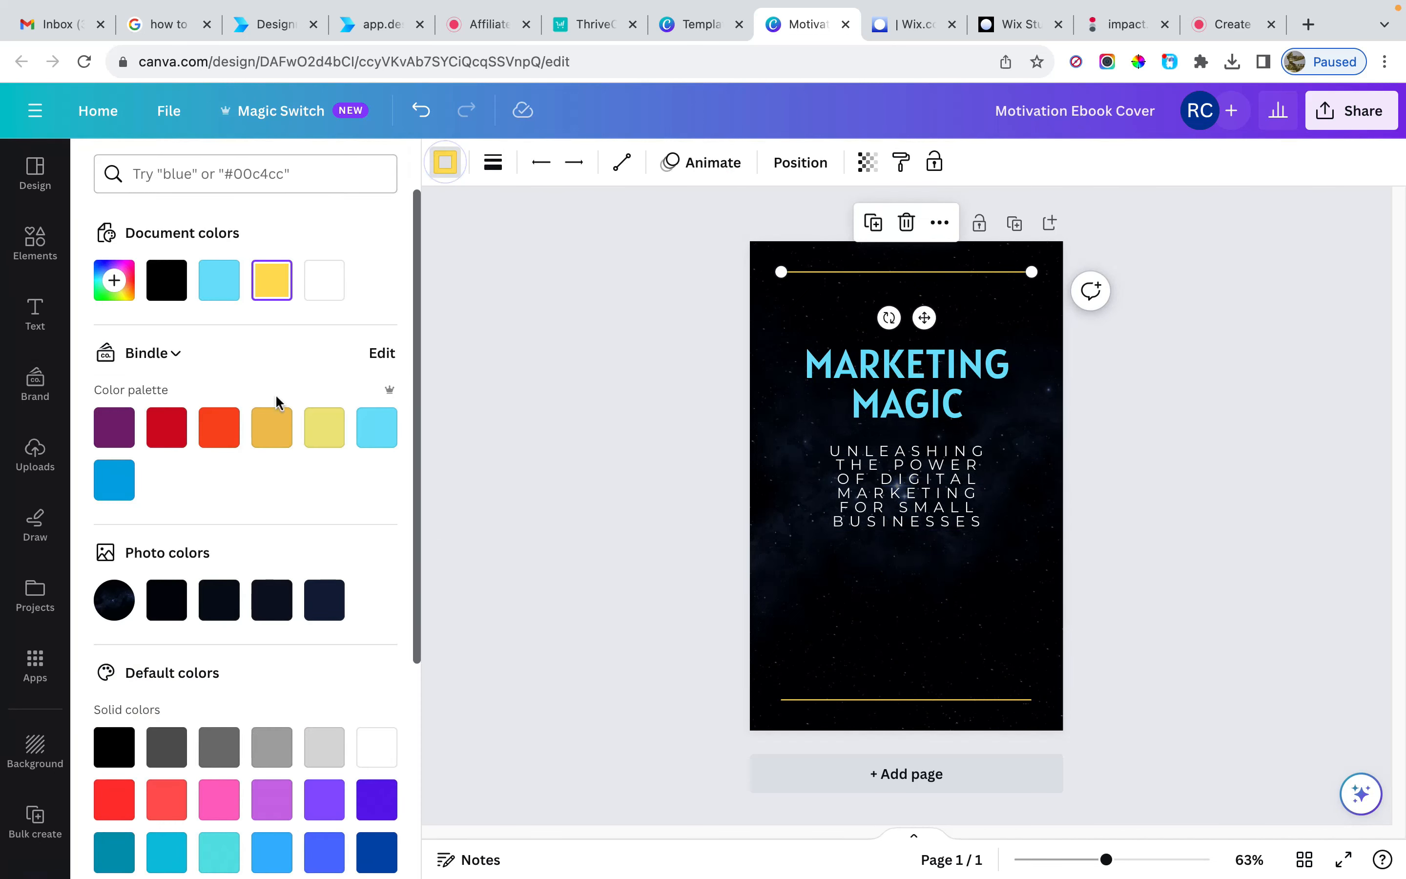
pyautogui.click(372, 430)
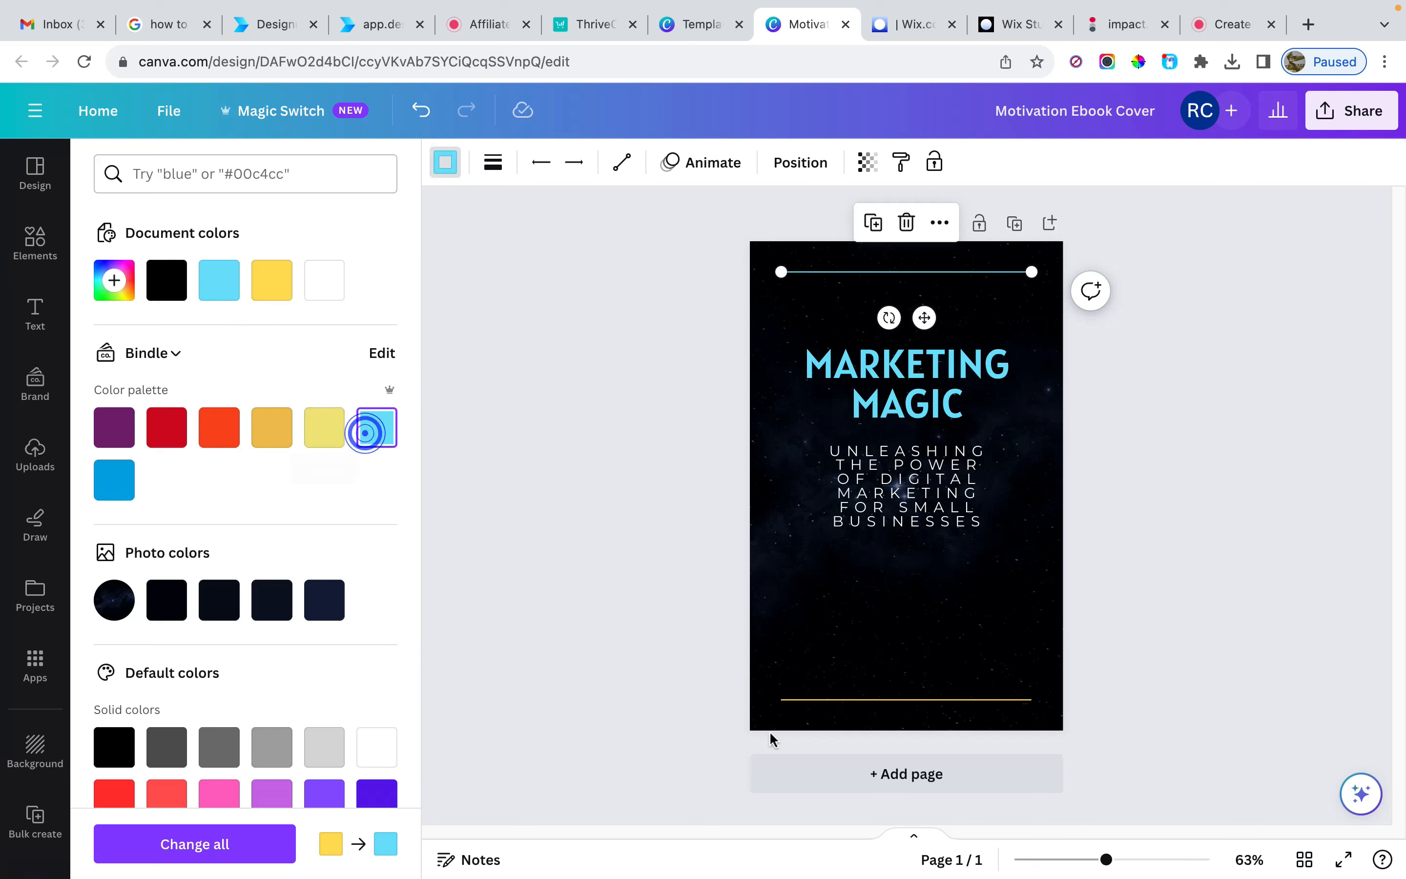
pyautogui.click(820, 701)
pyautogui.click(452, 161)
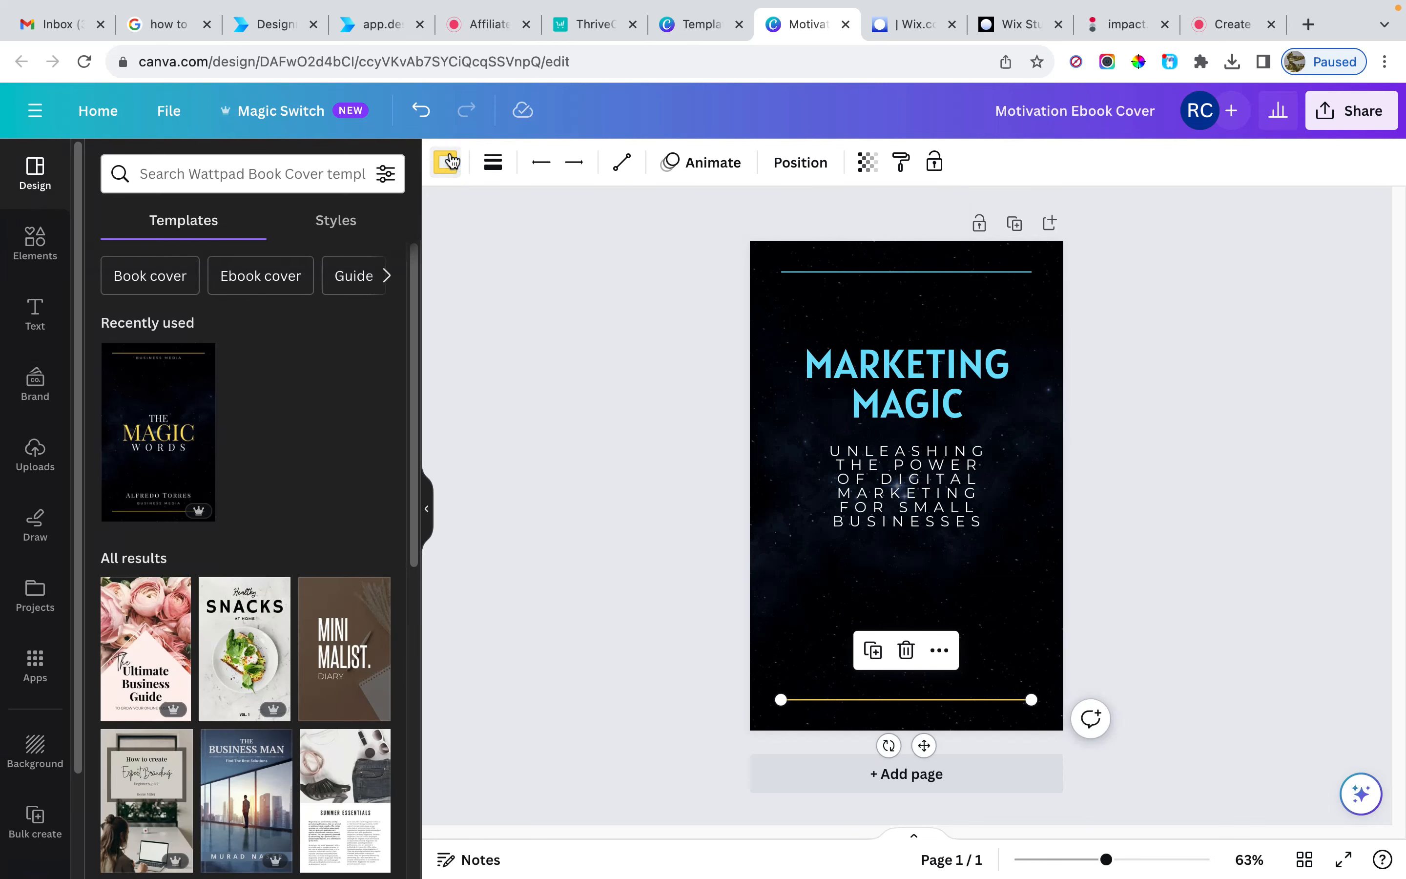
pyautogui.click(449, 158)
pyautogui.click(219, 281)
pyautogui.press('Escape')
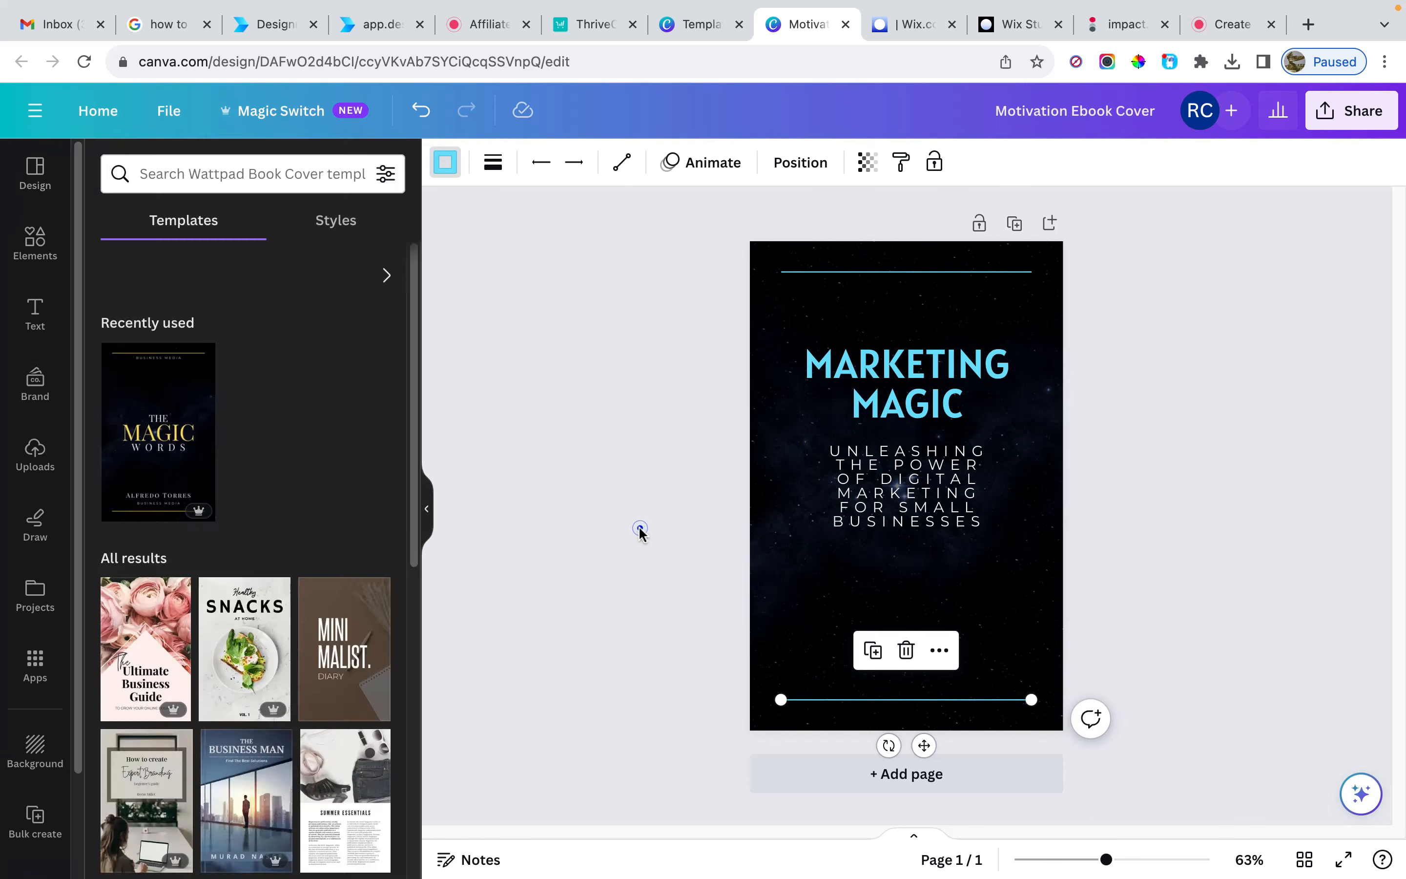
pyautogui.click(640, 529)
# - Nudge the subtitle slightly sideways and search the design elements for "magic"
pyautogui.click(951, 532)
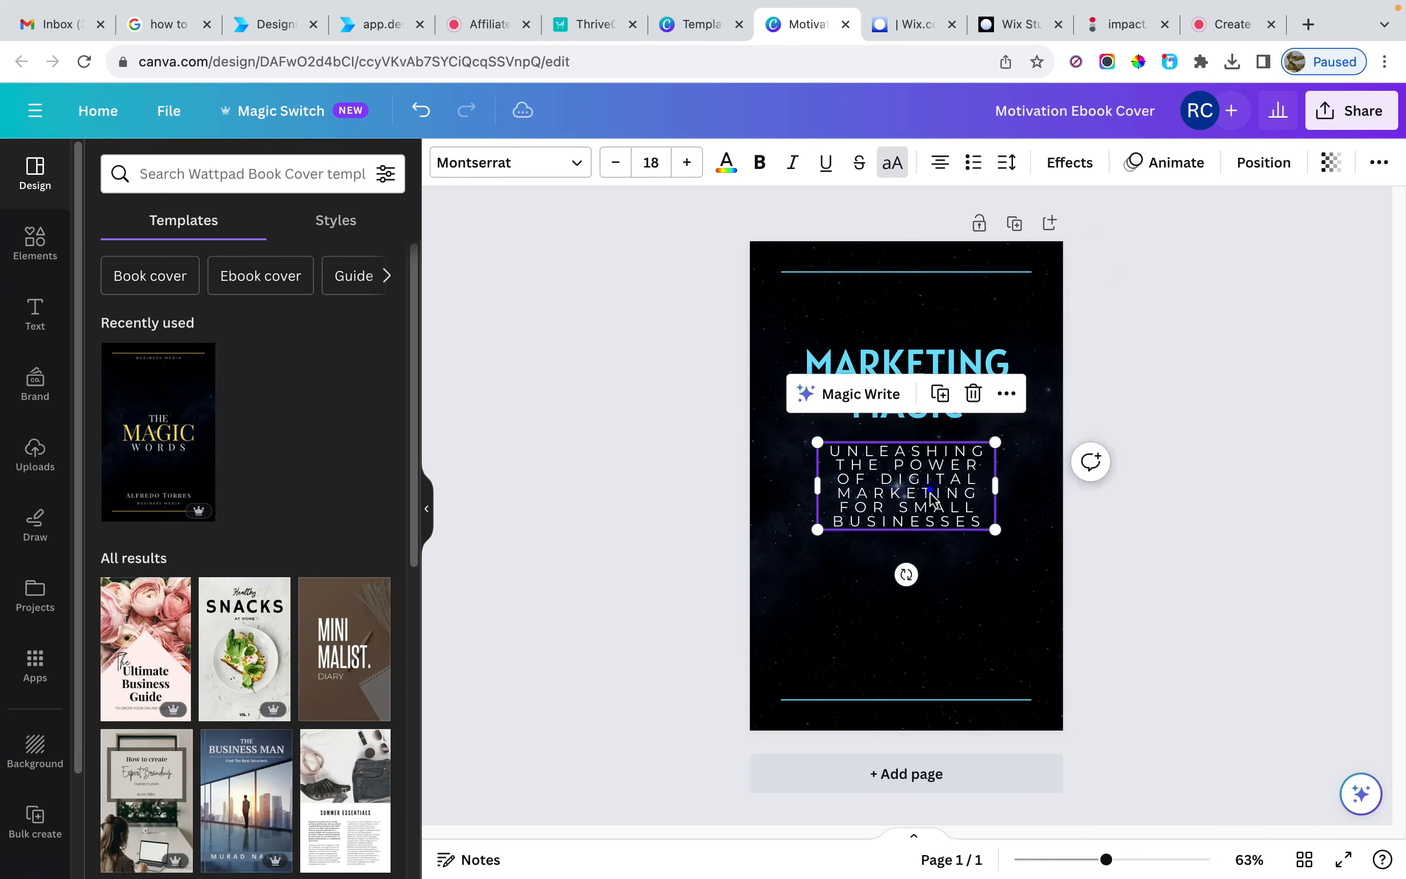
pyautogui.moveTo(941, 512); pyautogui.dragTo(934, 498)
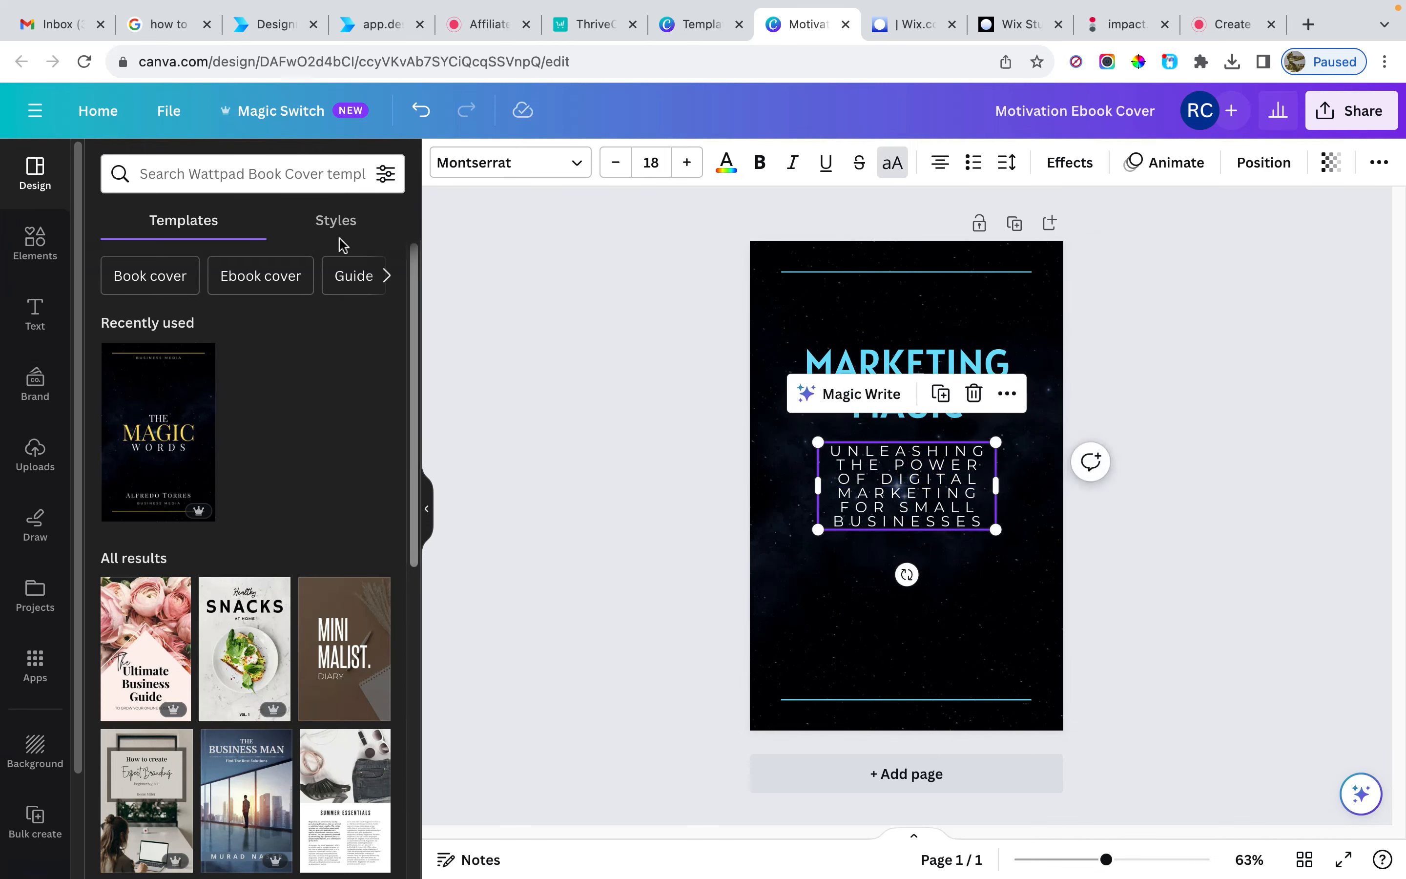
pyautogui.click(56, 232)
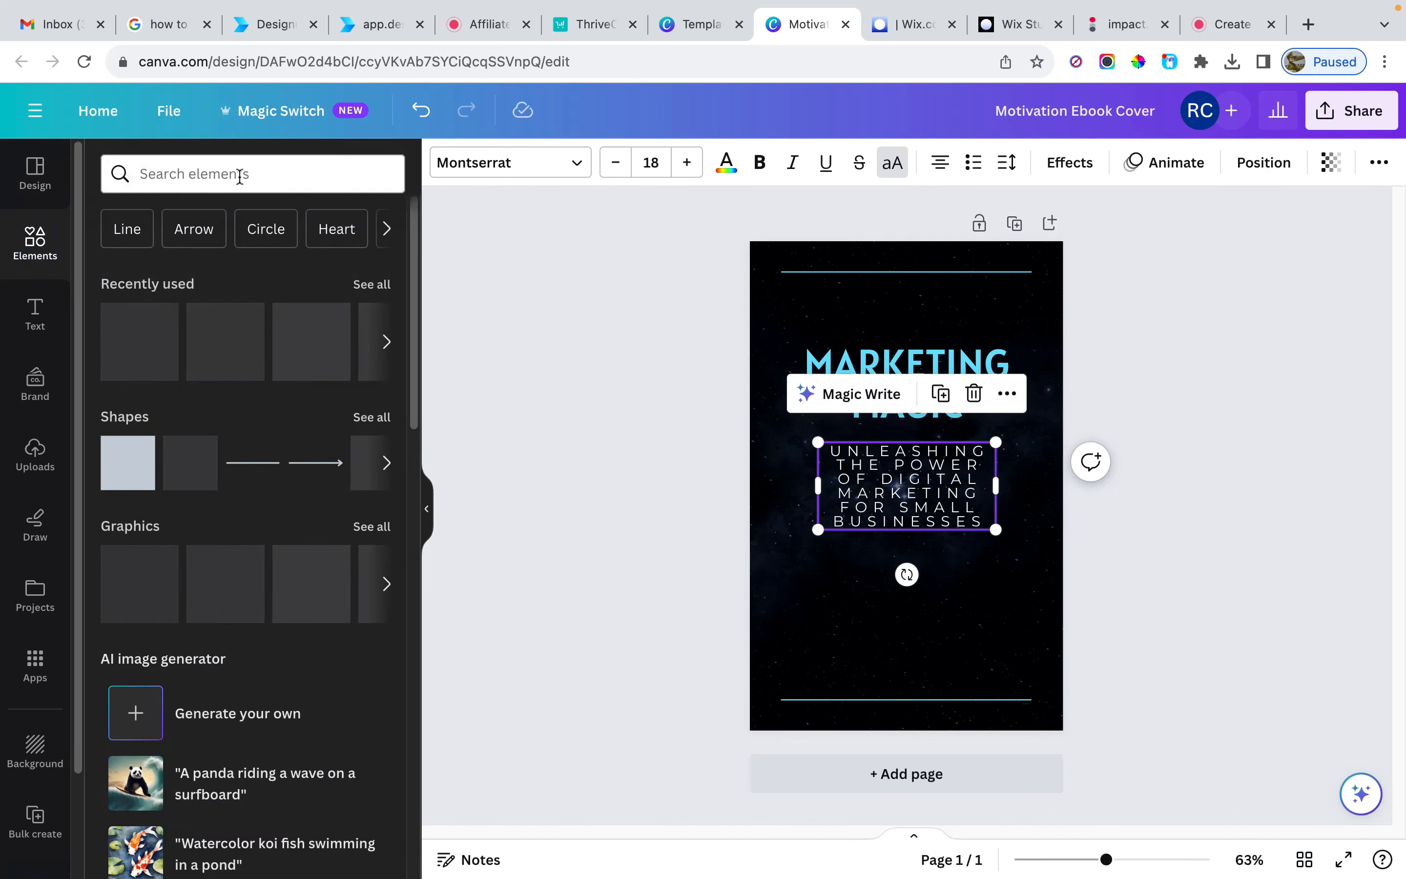
pyautogui.click(239, 175)
pyautogui.write('magic')
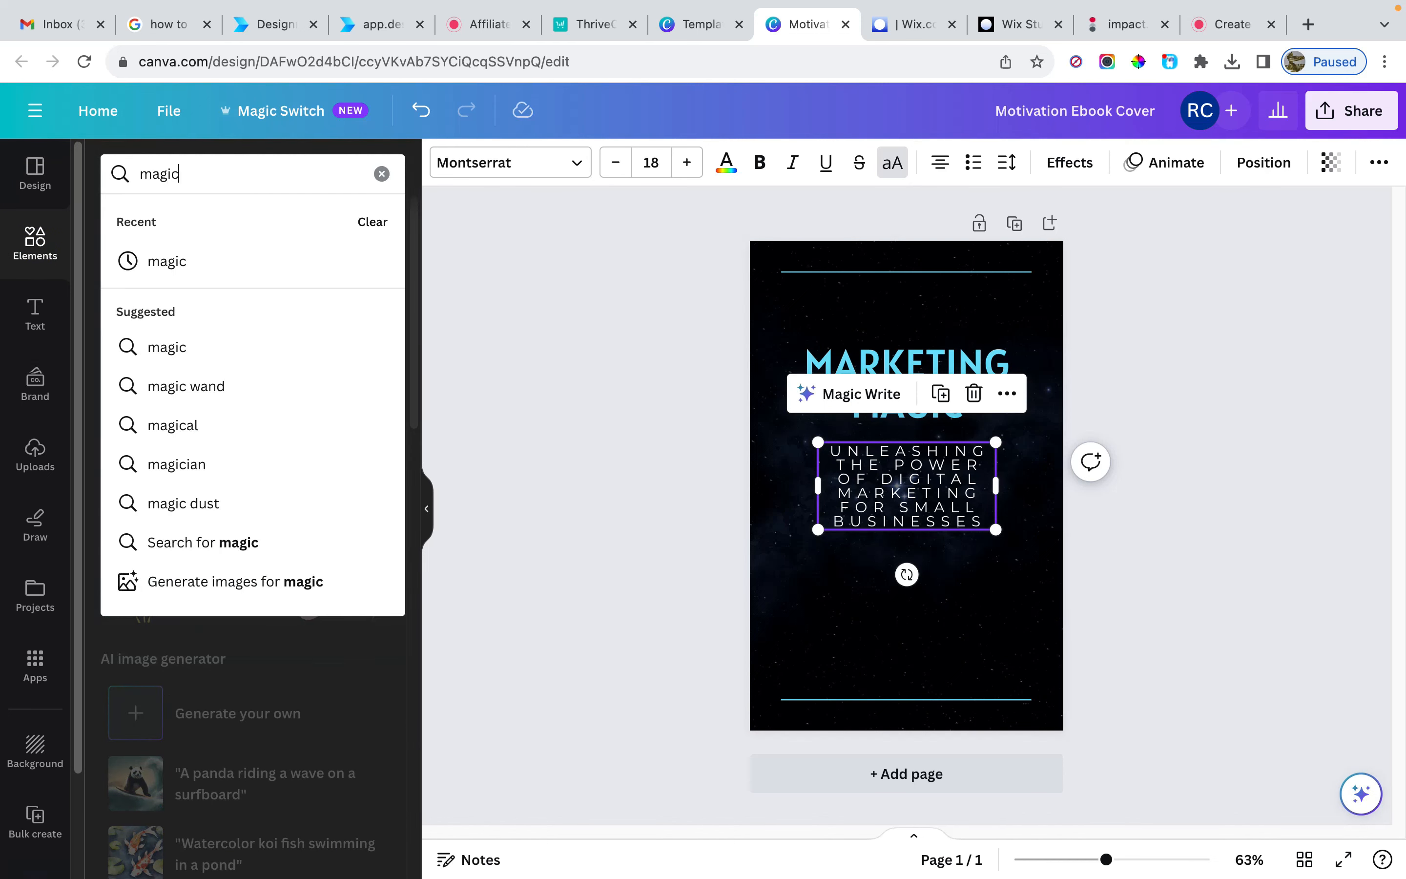
pyautogui.press('Return')
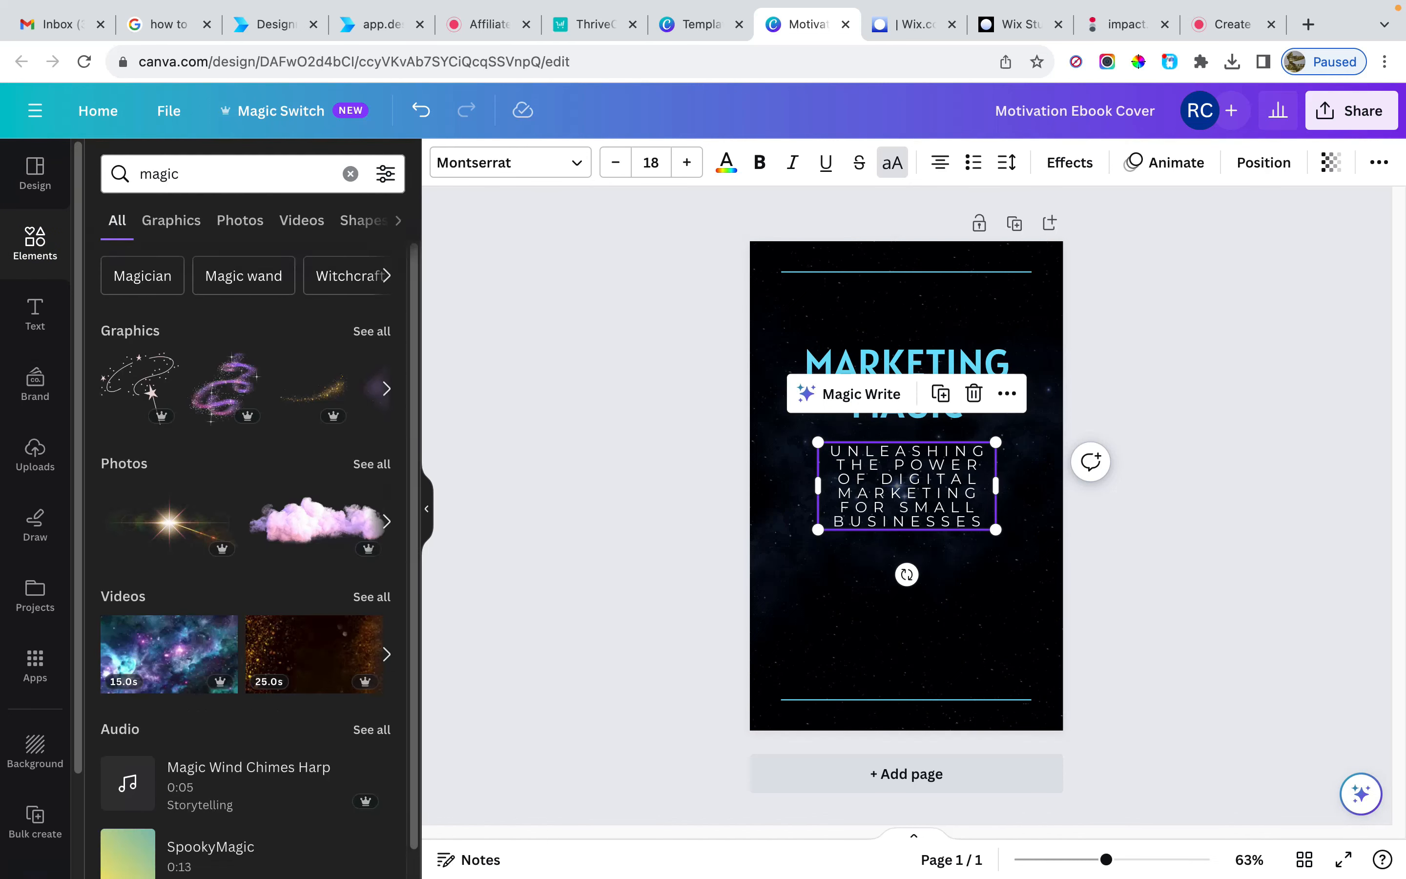
# - Add the white stardust swirl from the magic graphics to the cover and centre it over the MARKETING MAGIC title area
pyautogui.click(372, 331)
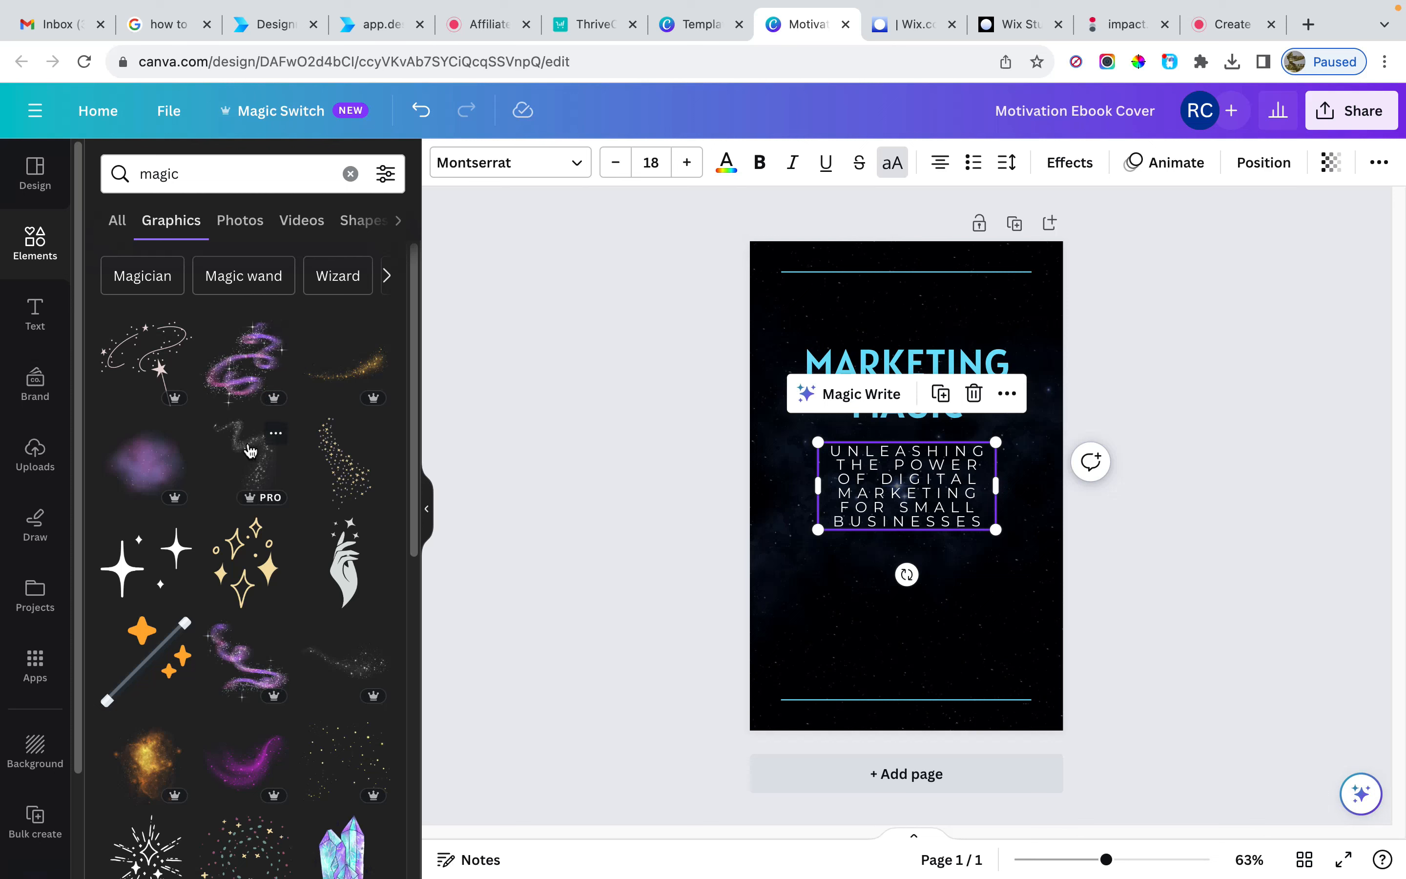
pyautogui.moveTo(250, 448); pyautogui.dragTo(848, 305)
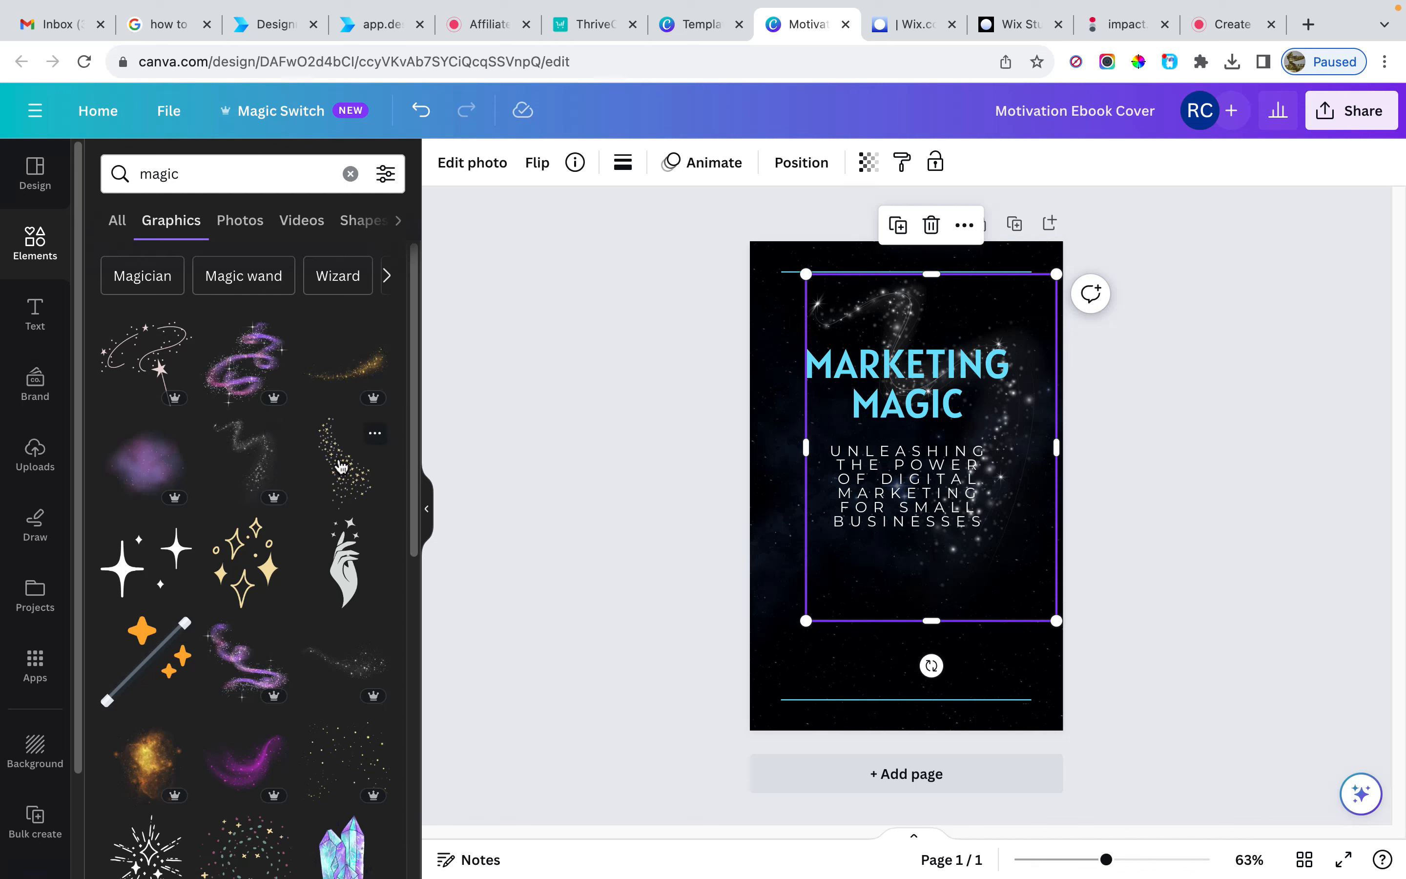
pyautogui.scroll(-5, 244, 657)
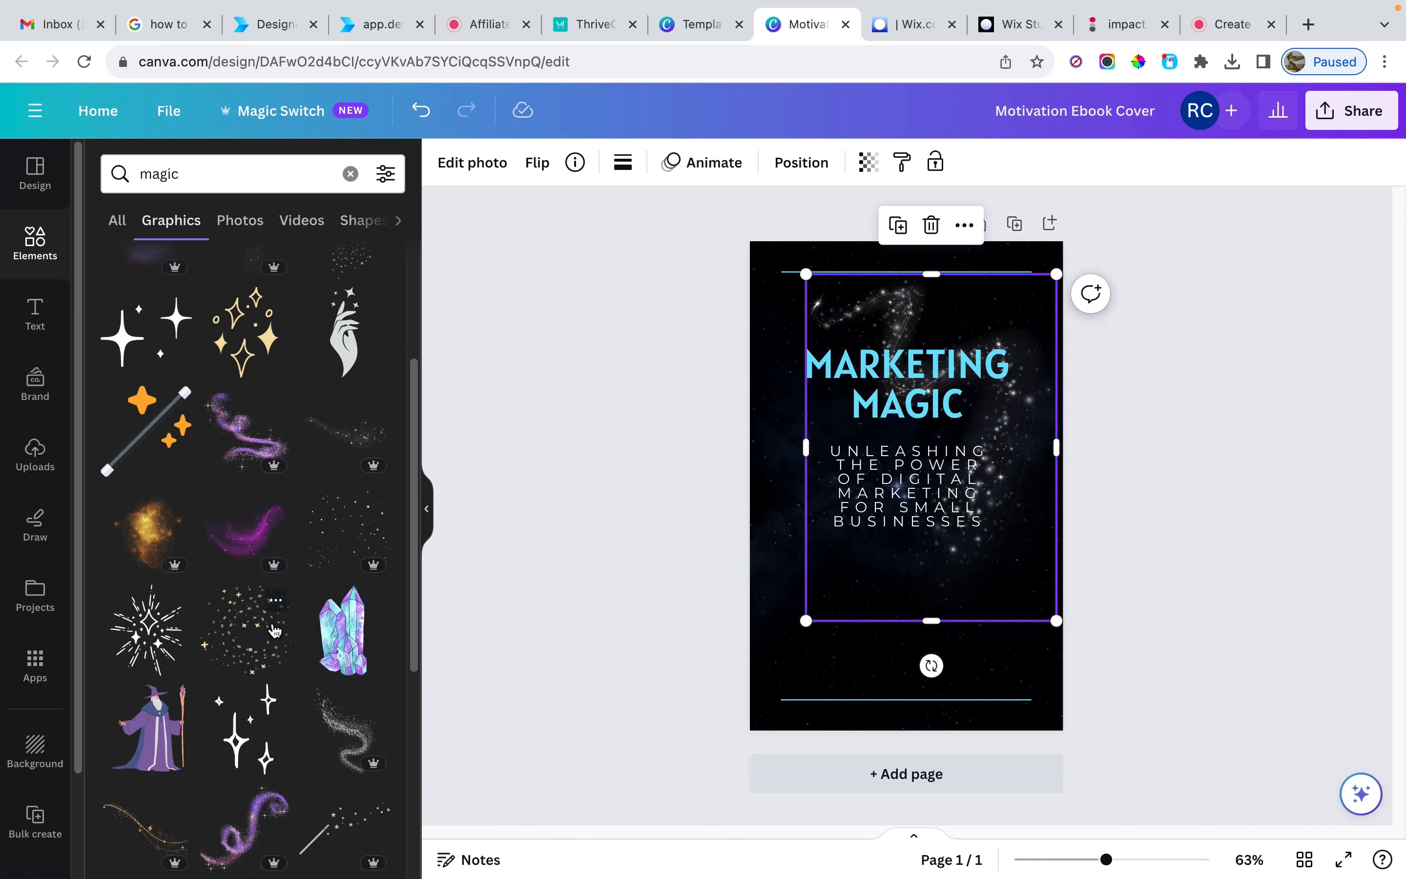
pyautogui.scroll(5, 275, 631)
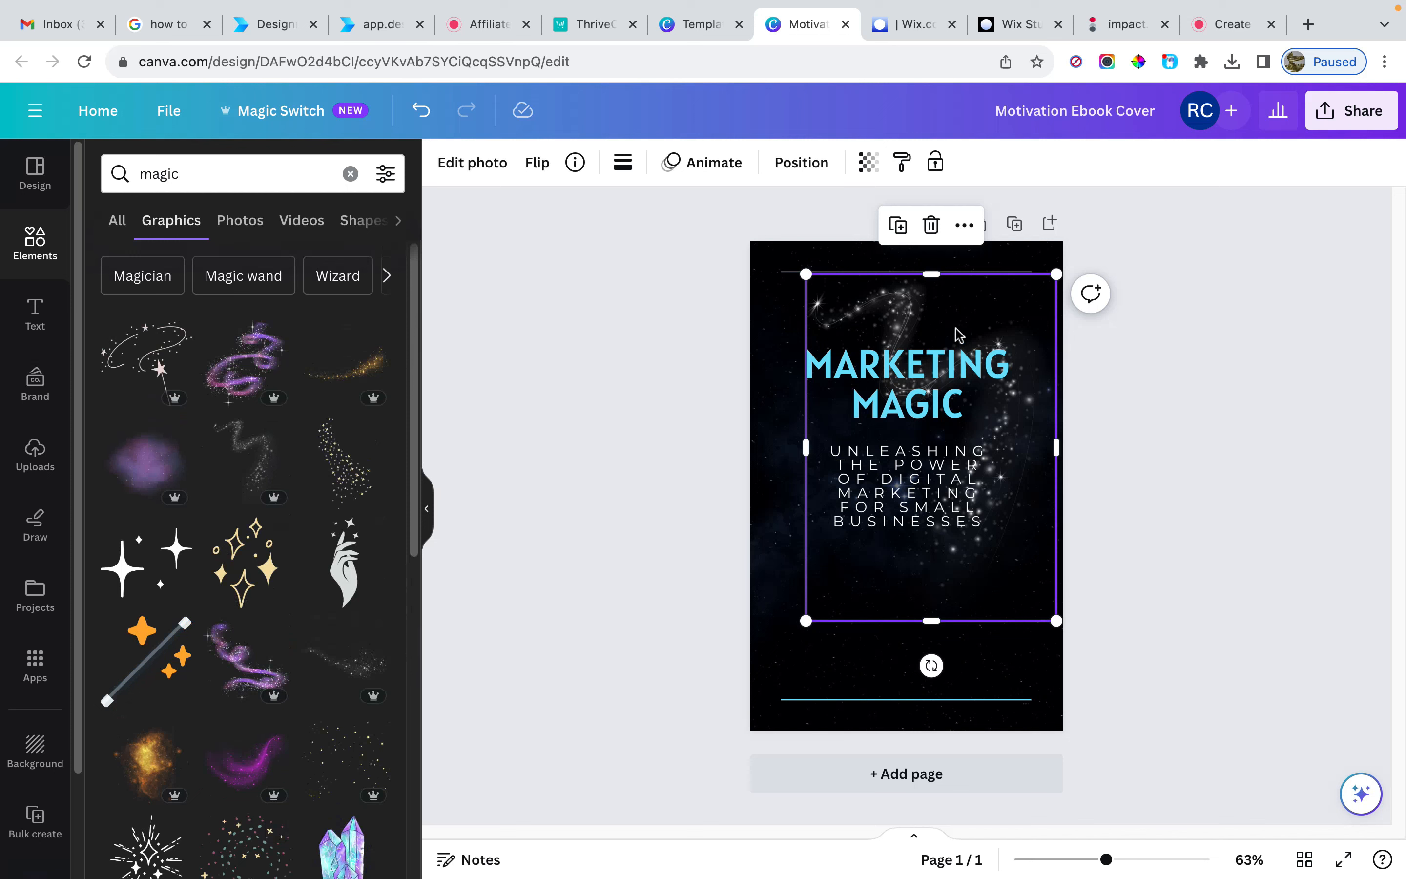
pyautogui.click(914, 314)
pyautogui.moveTo(897, 315)
pyautogui.mouseDown()
pyautogui.moveTo(889, 297)
pyautogui.moveTo(890, 318)
pyautogui.mouseUp()
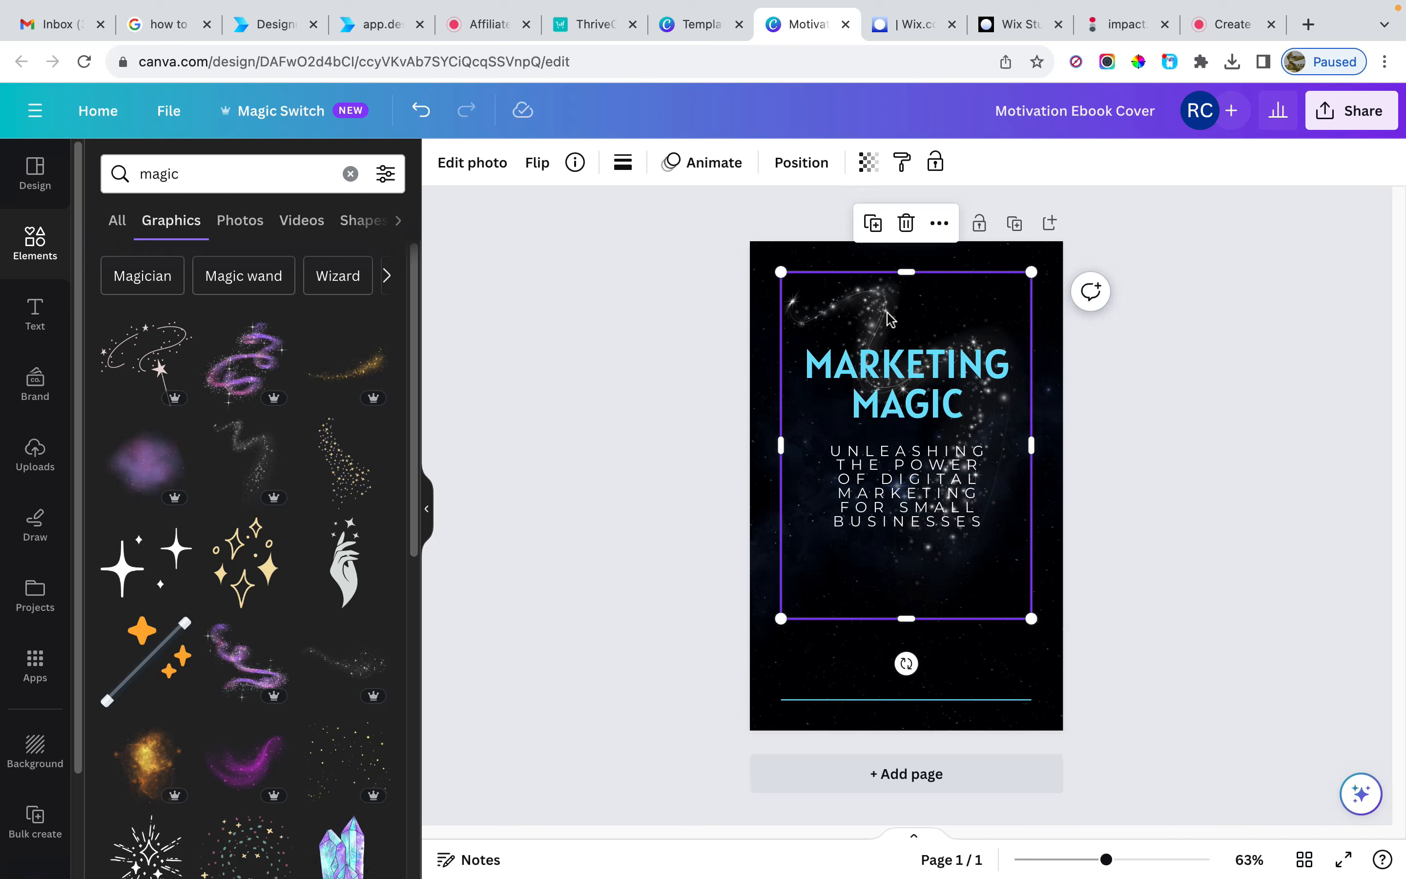
pyautogui.moveTo(889, 318)
pyautogui.mouseDown()
pyautogui.moveTo(861, 317)
pyautogui.moveTo(877, 314)
pyautogui.moveTo(895, 345)
pyautogui.moveTo(885, 315)
pyautogui.mouseUp()
pyautogui.rightClick(884, 318)
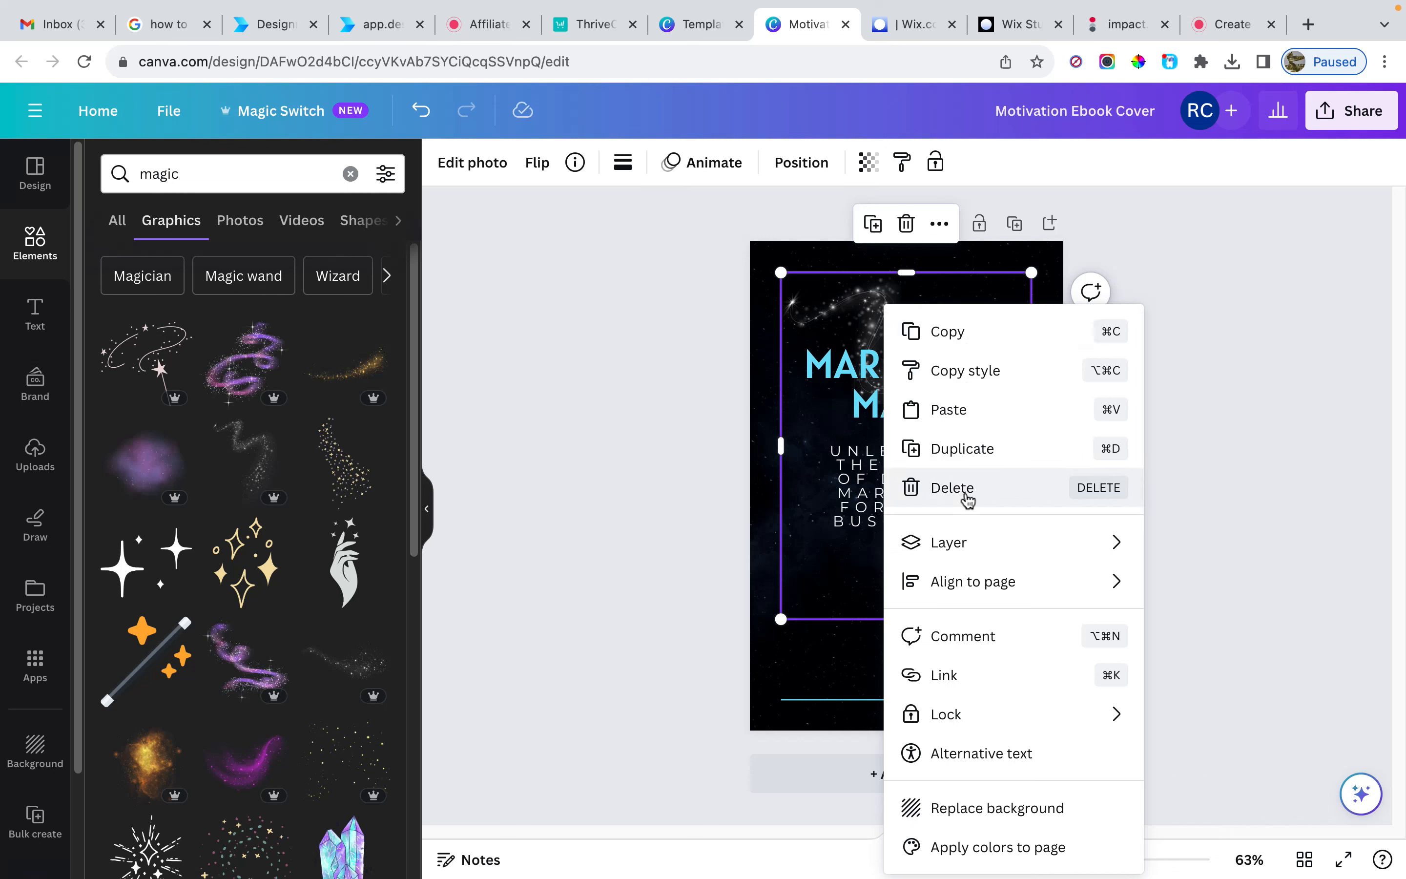
pyautogui.moveTo(970, 546)
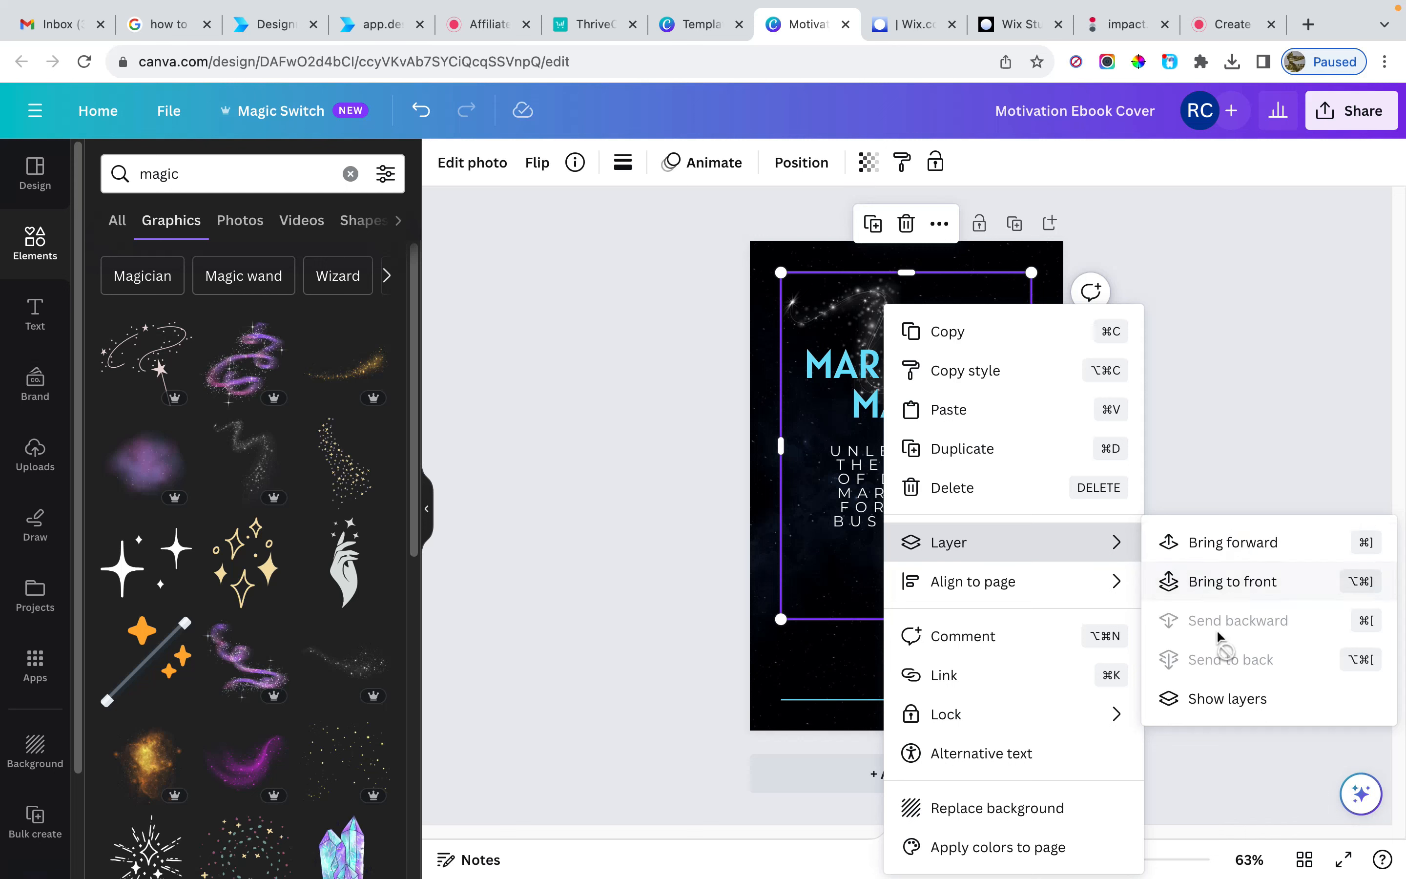
pyautogui.click(843, 316)
# - Apply the Breathe animation with the Out direction to the stardust swirl and raise its scale to about three quarters
pyautogui.moveTo(851, 308); pyautogui.dragTo(860, 309)
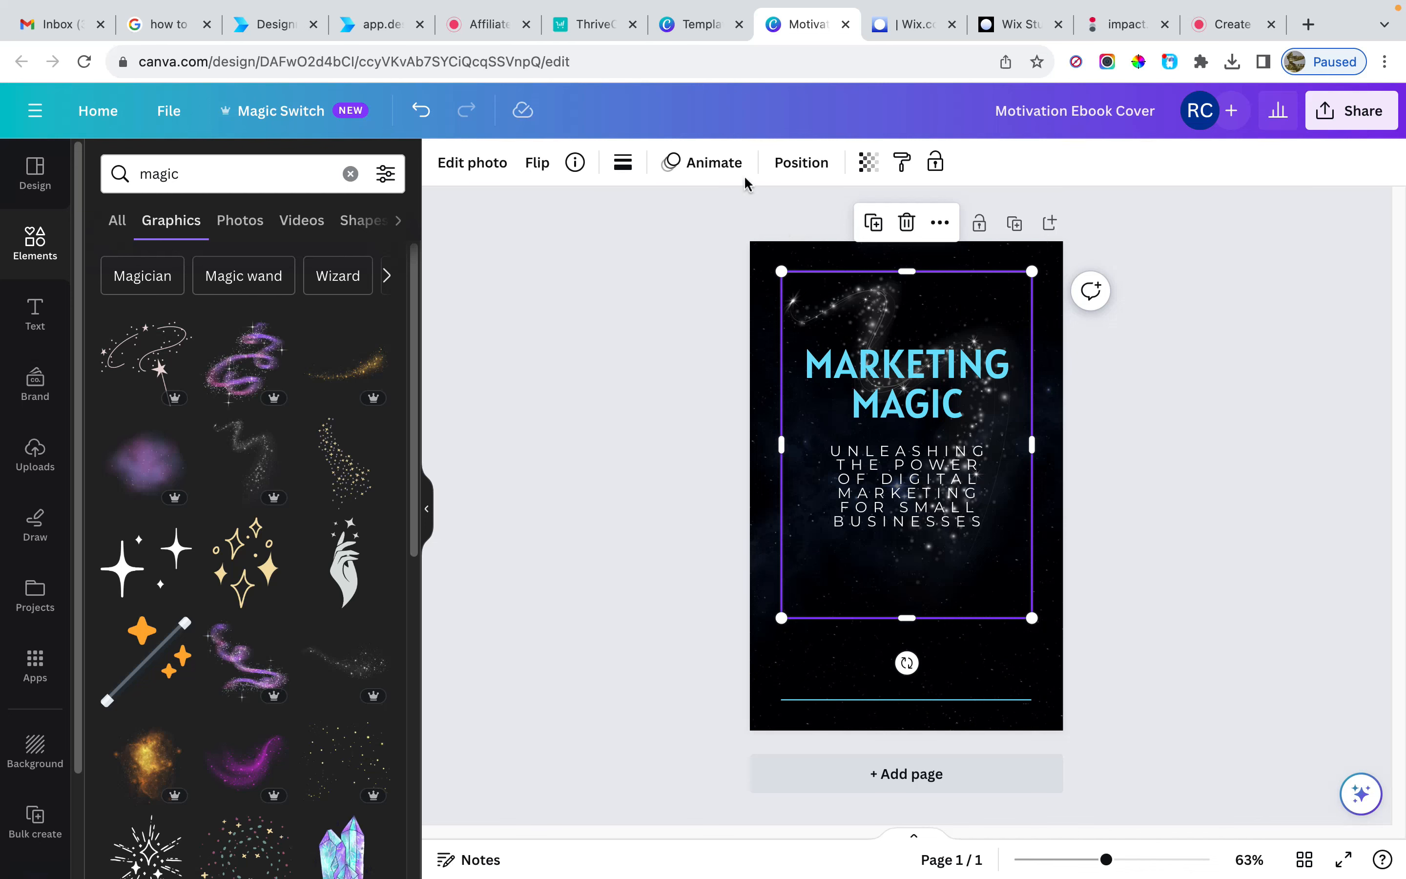
pyautogui.click(702, 169)
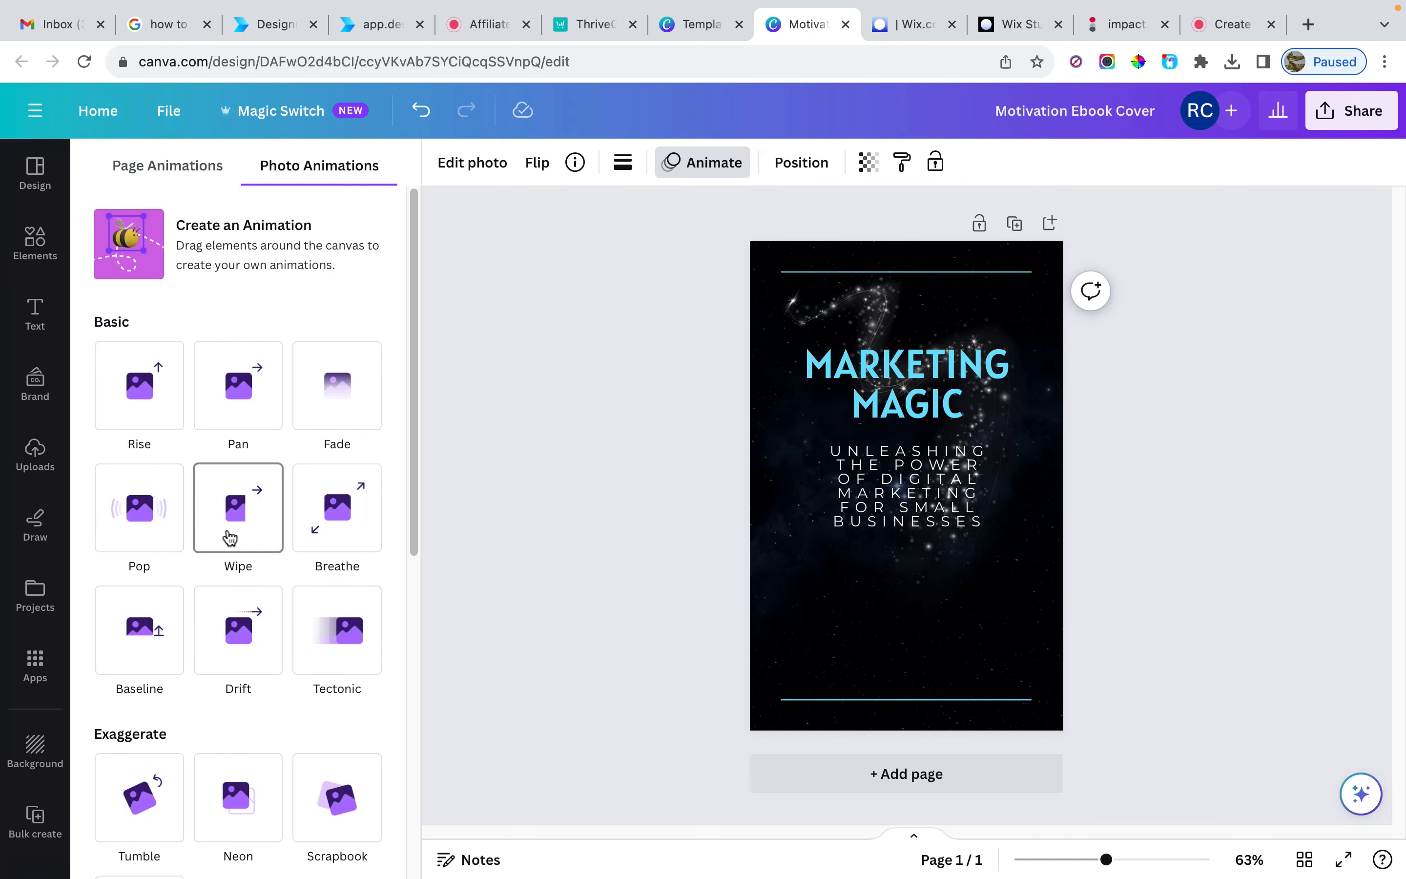
pyautogui.scroll(-3, 226, 537)
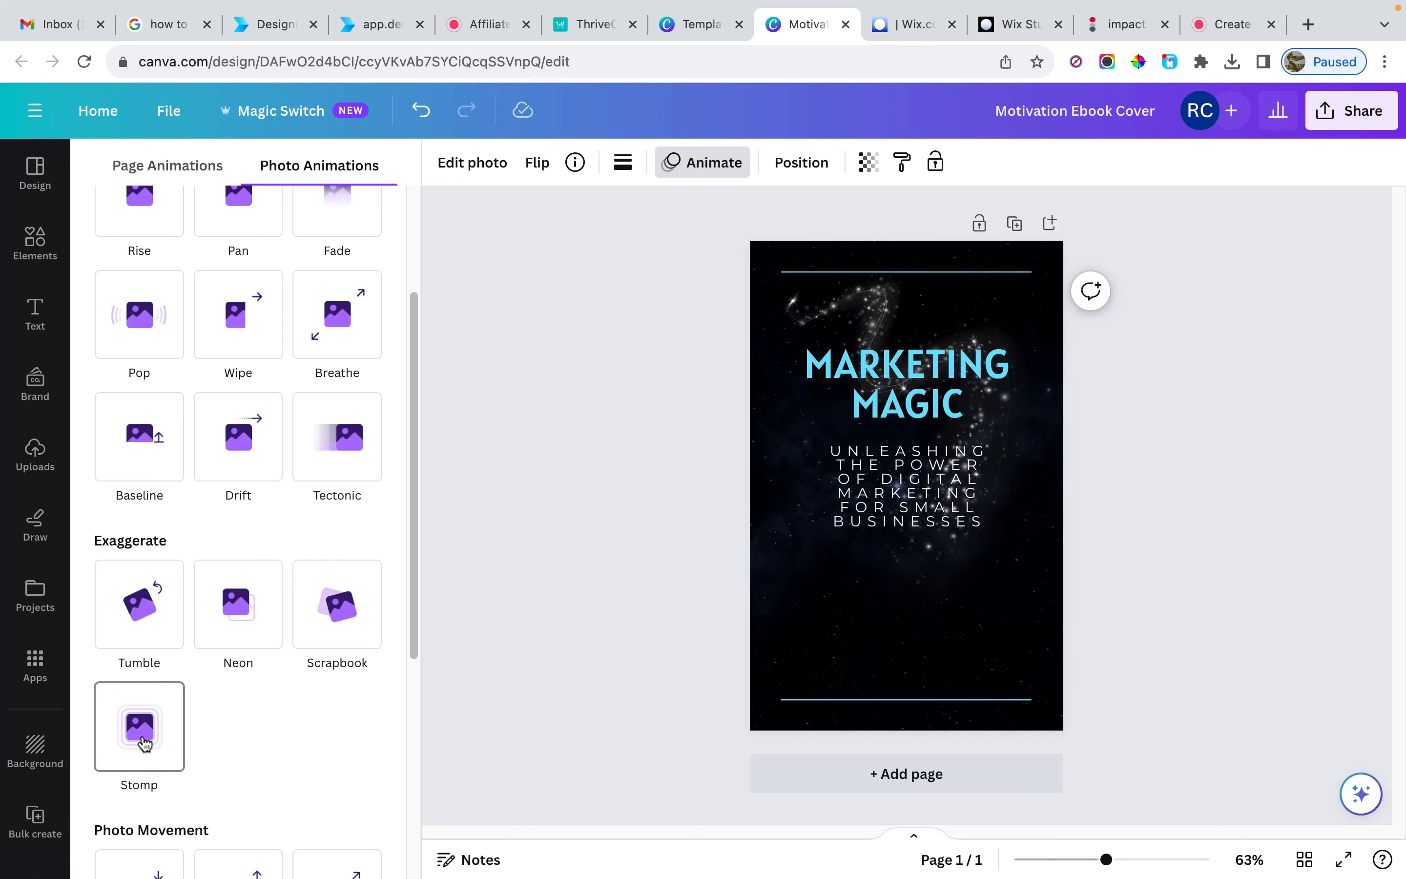
pyautogui.scroll(-5, 145, 743)
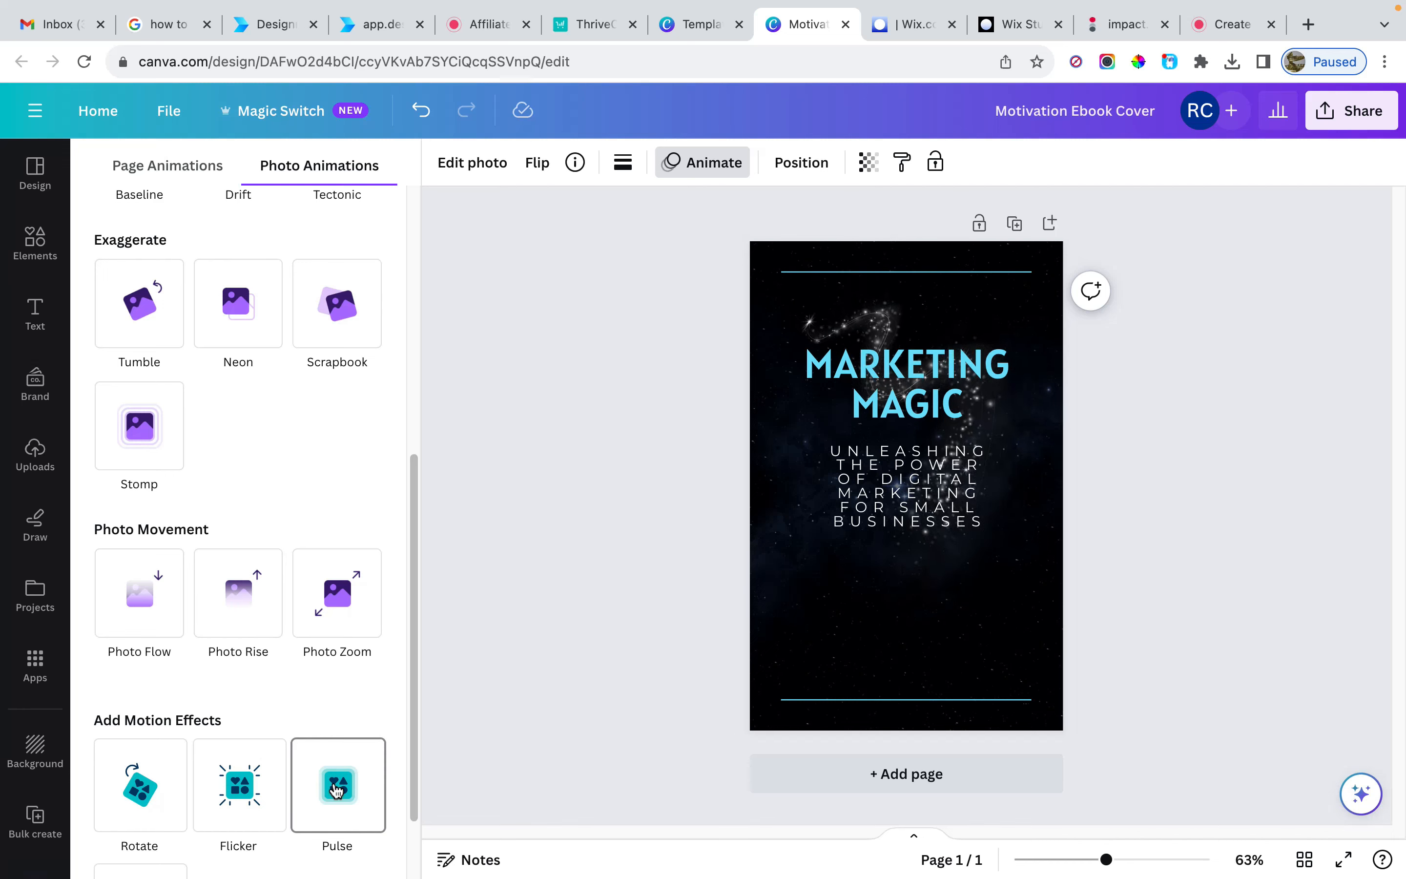
pyautogui.scroll(-2, 276, 728)
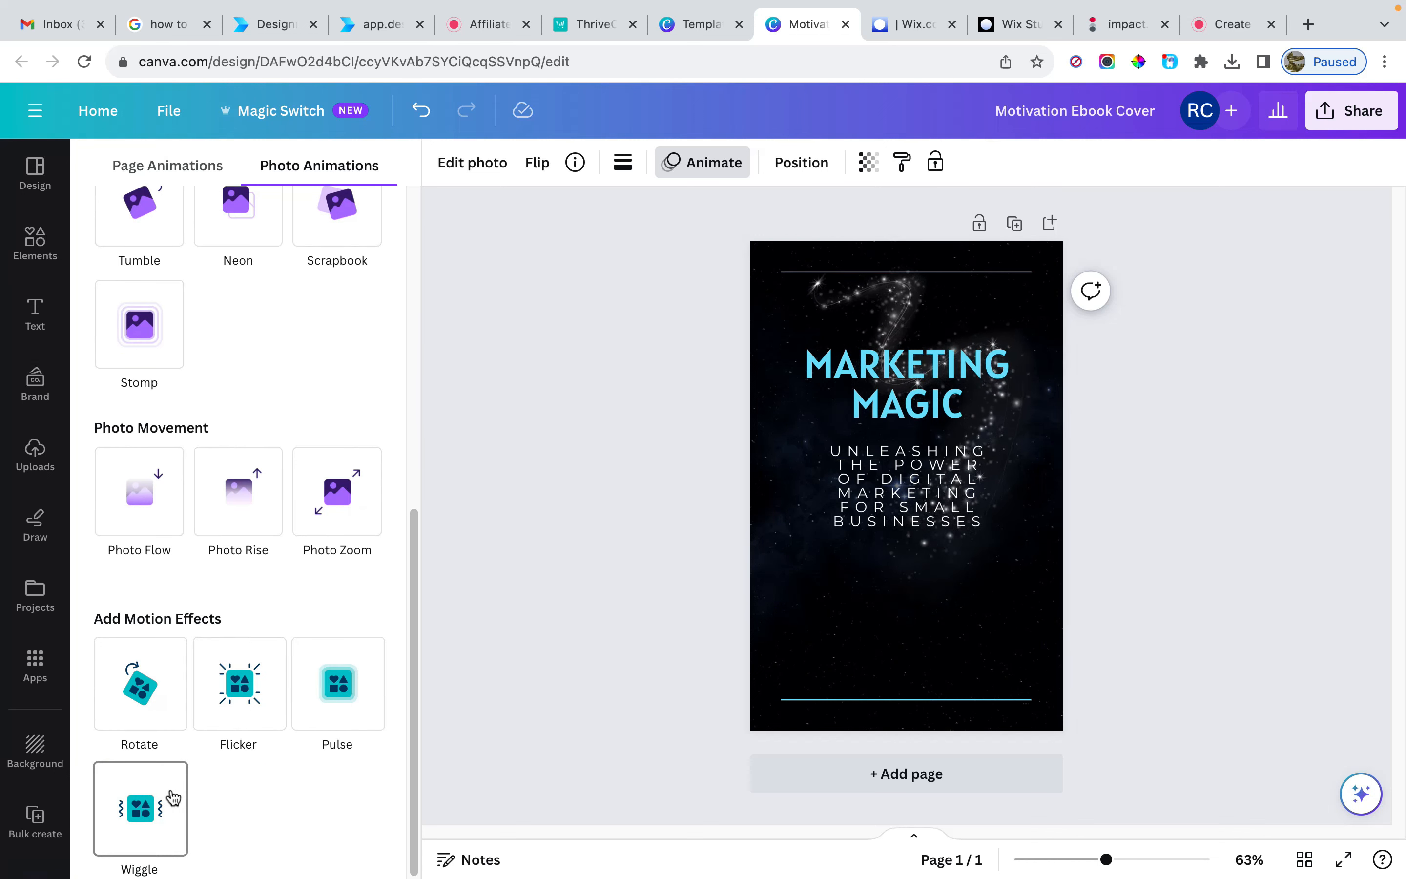
pyautogui.scroll(10, 198, 675)
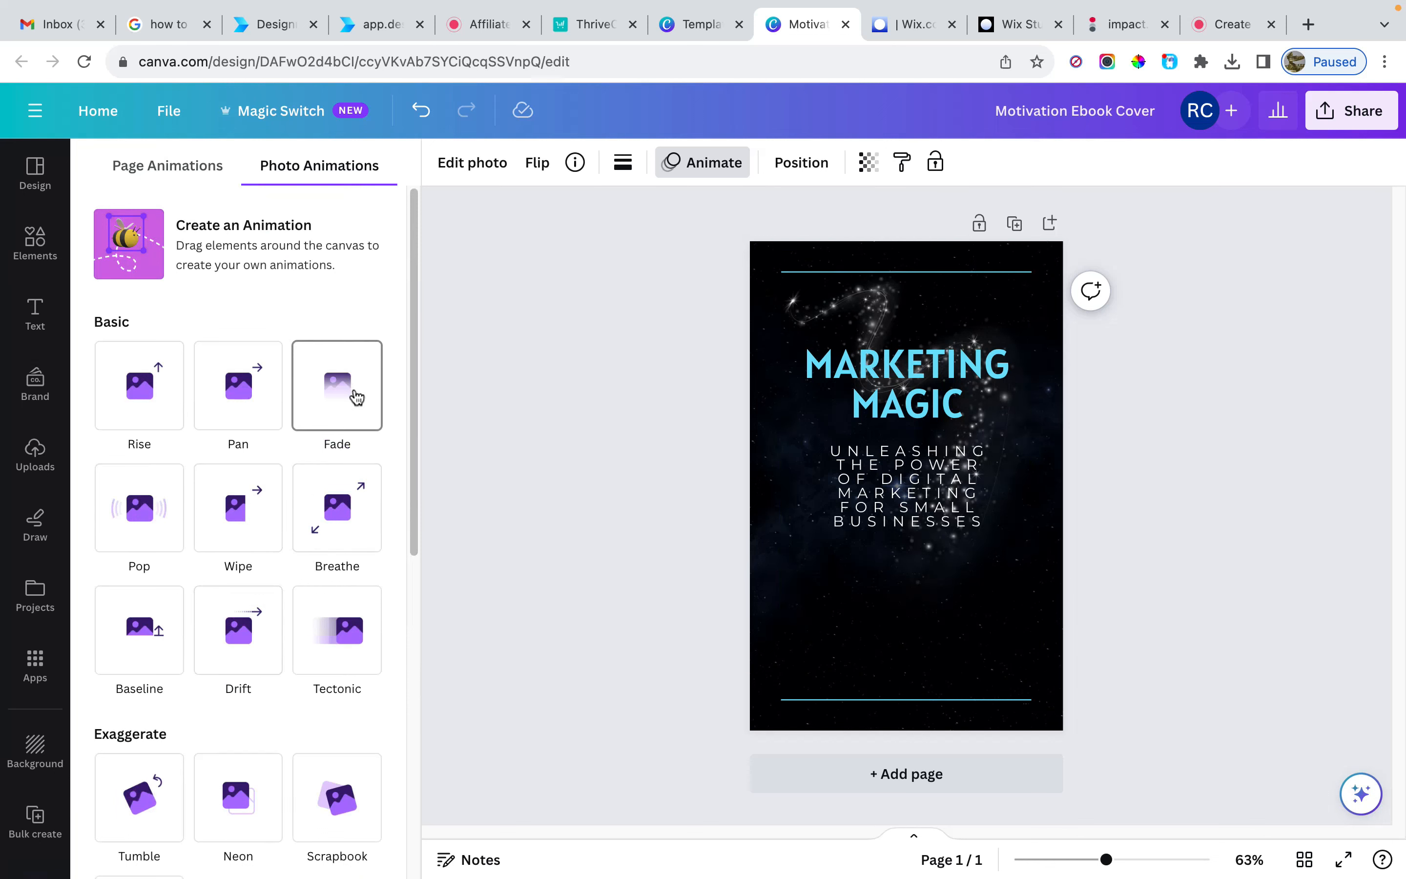
pyautogui.click(357, 549)
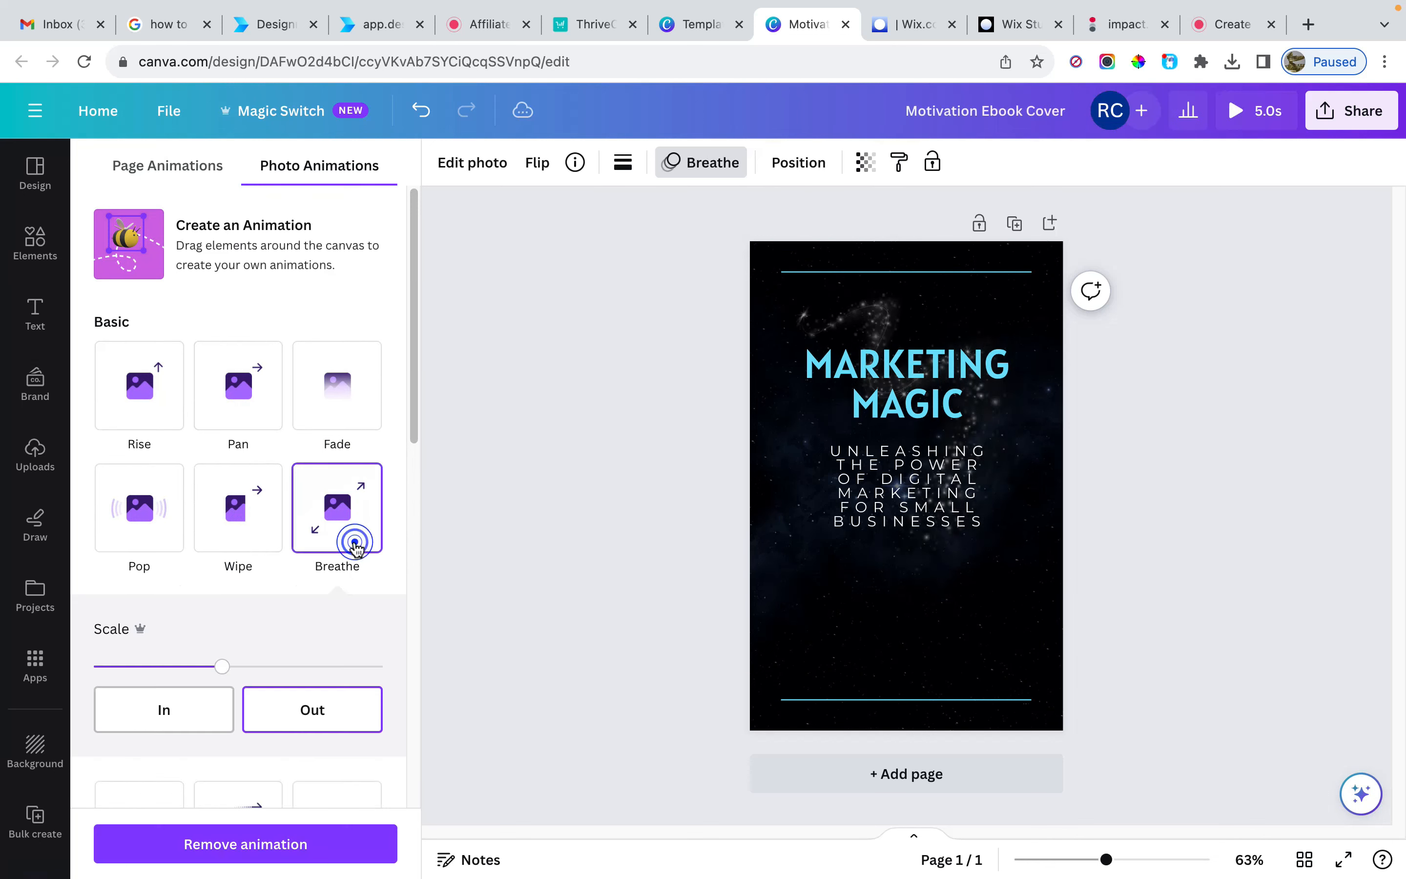
pyautogui.moveTo(227, 669); pyautogui.dragTo(306, 673)
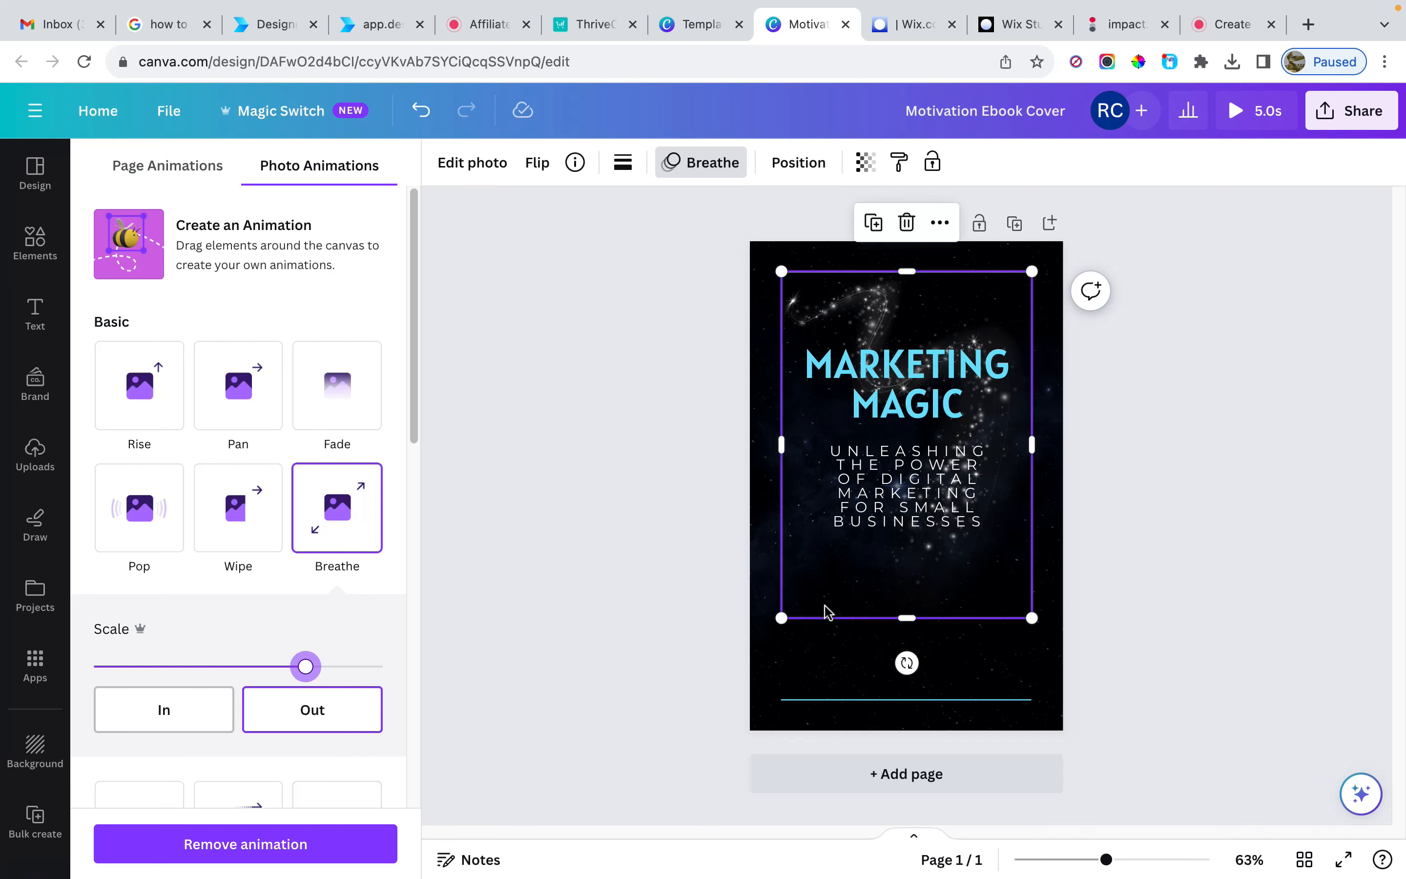
pyautogui.click(824, 664)
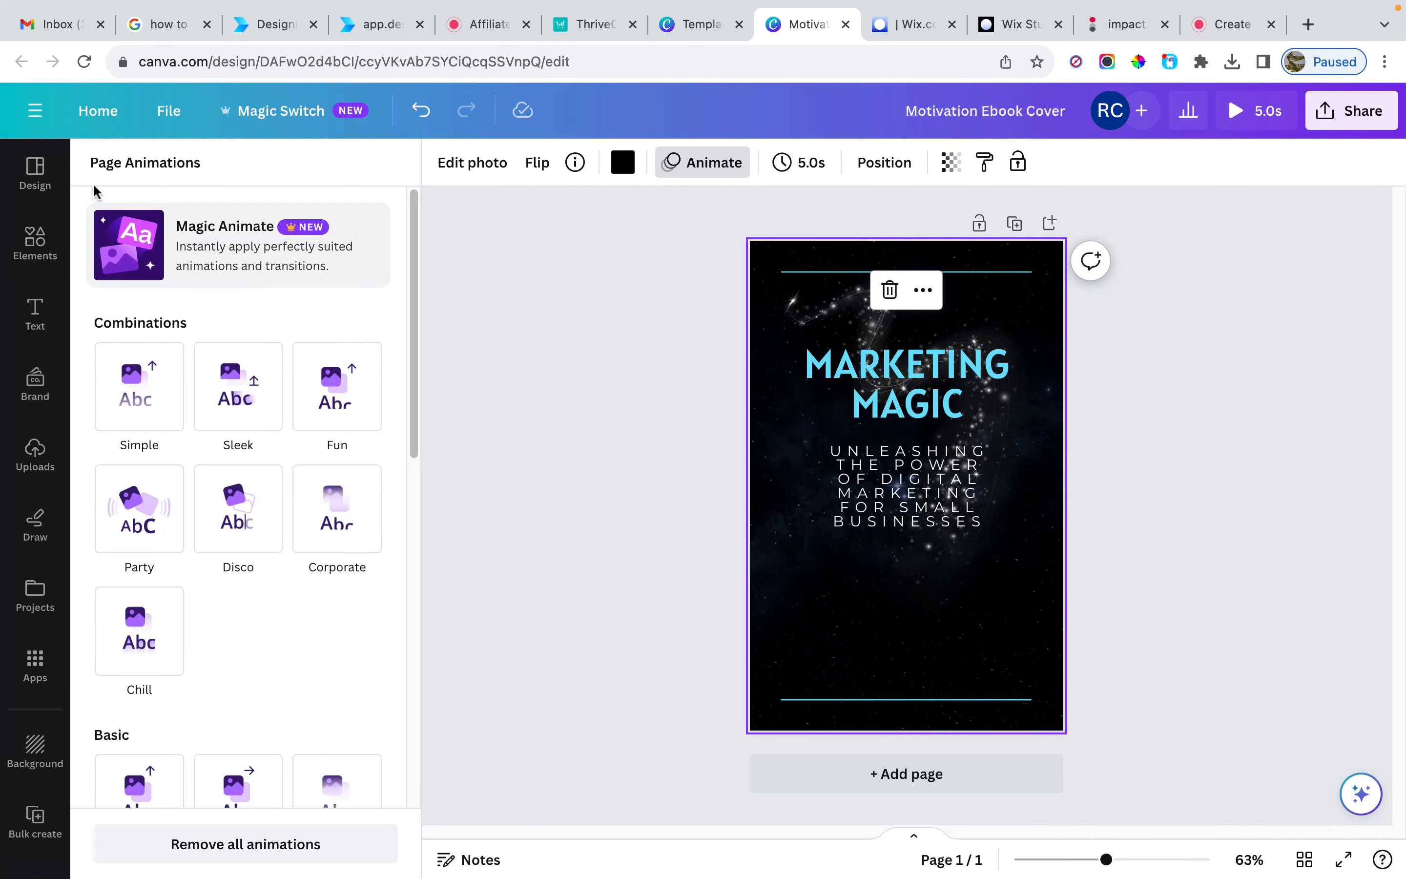
# - Add the recently used purple cauldron graphic, shrink it and centre it in the lower half of the cover
pyautogui.click(35, 241)
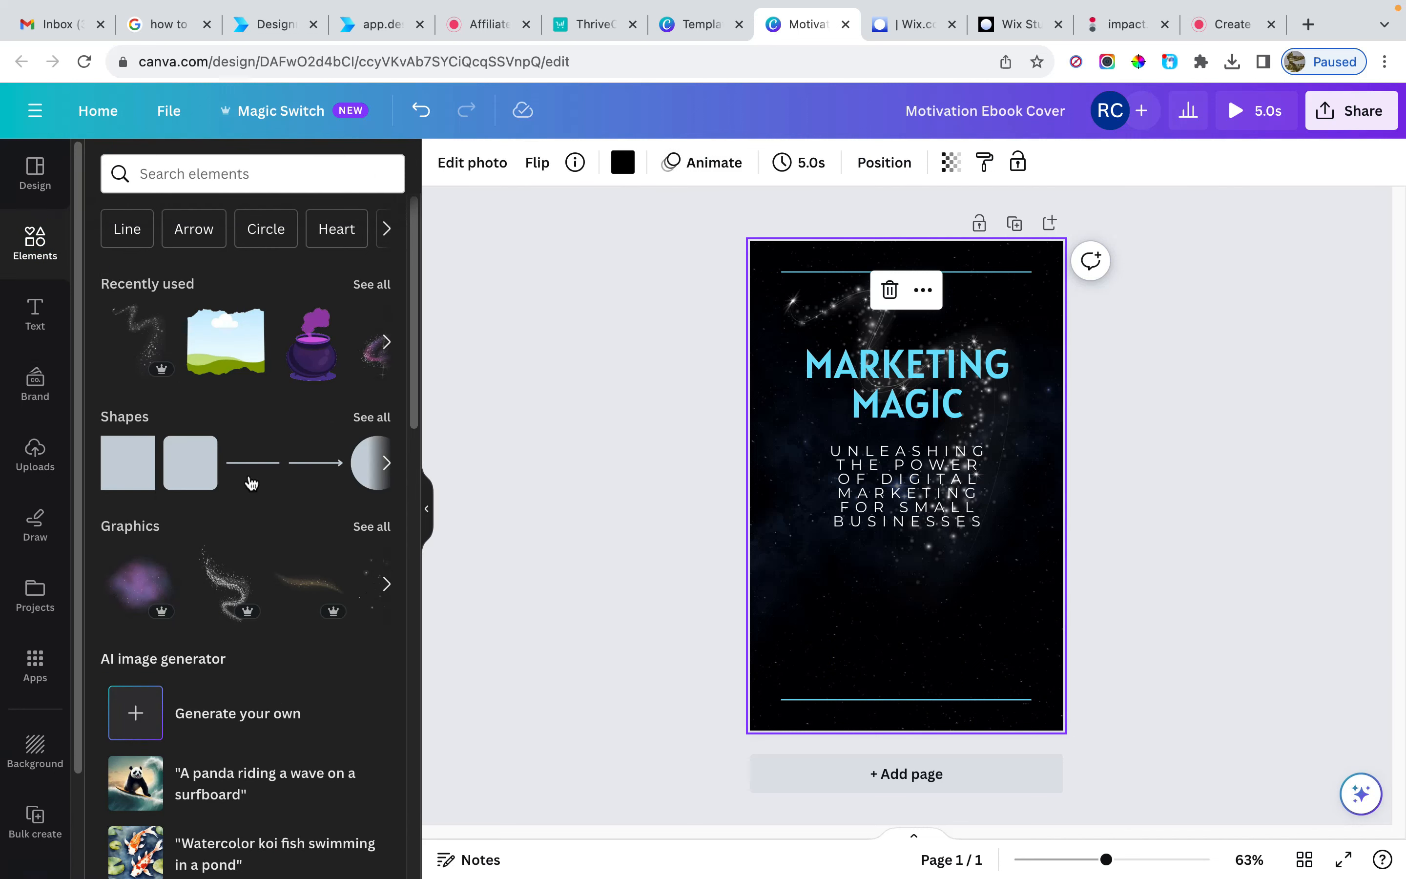
pyautogui.click(311, 352)
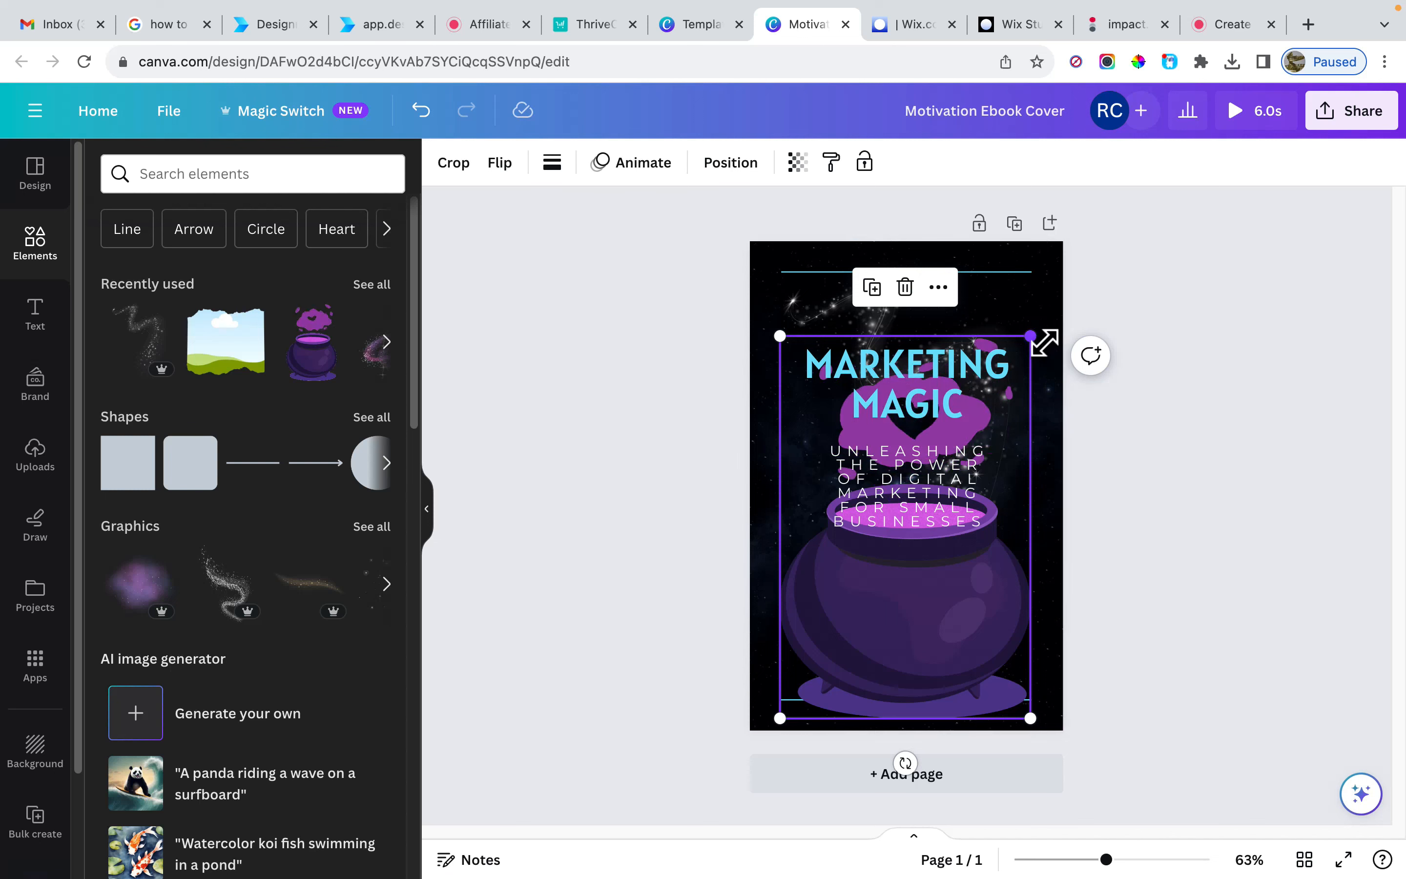
pyautogui.moveTo(1035, 341); pyautogui.dragTo(983, 407)
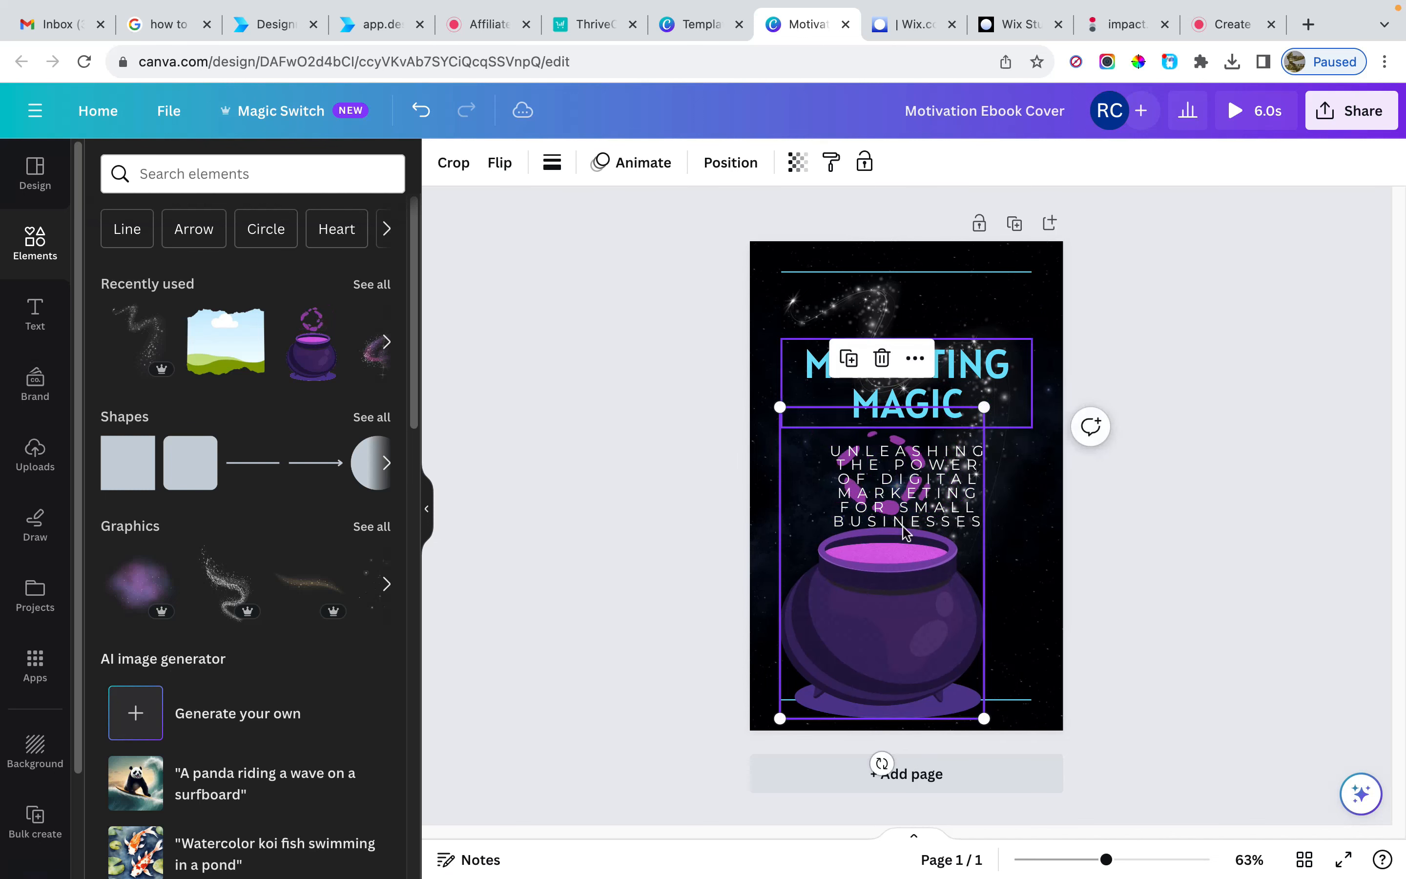
pyautogui.moveTo(883, 601); pyautogui.dragTo(900, 596)
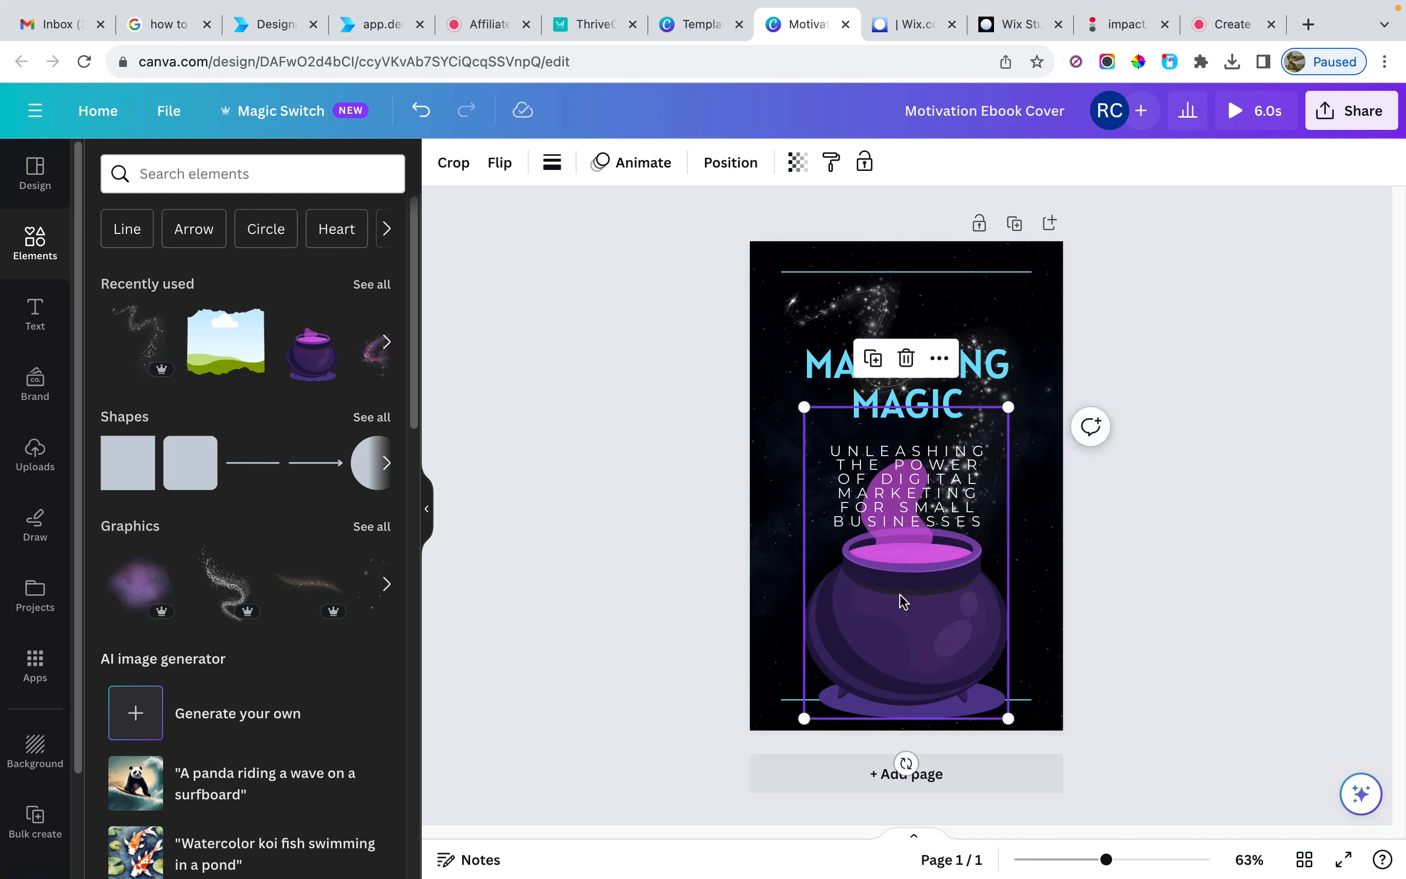
# - Delete the light blue horizontal line at the foot of the cover
pyautogui.click(793, 701)
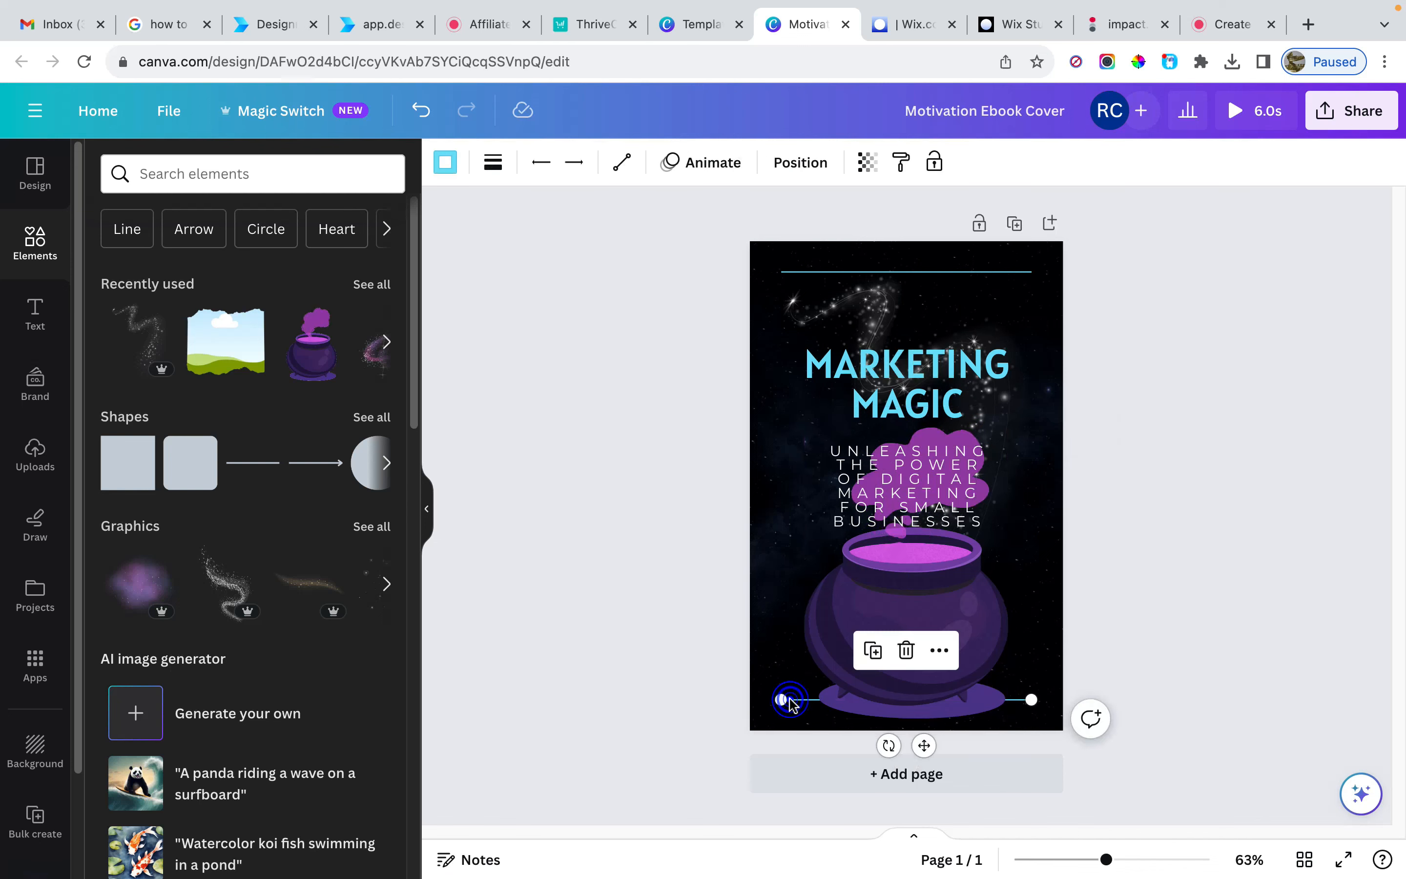
pyautogui.press('Delete')
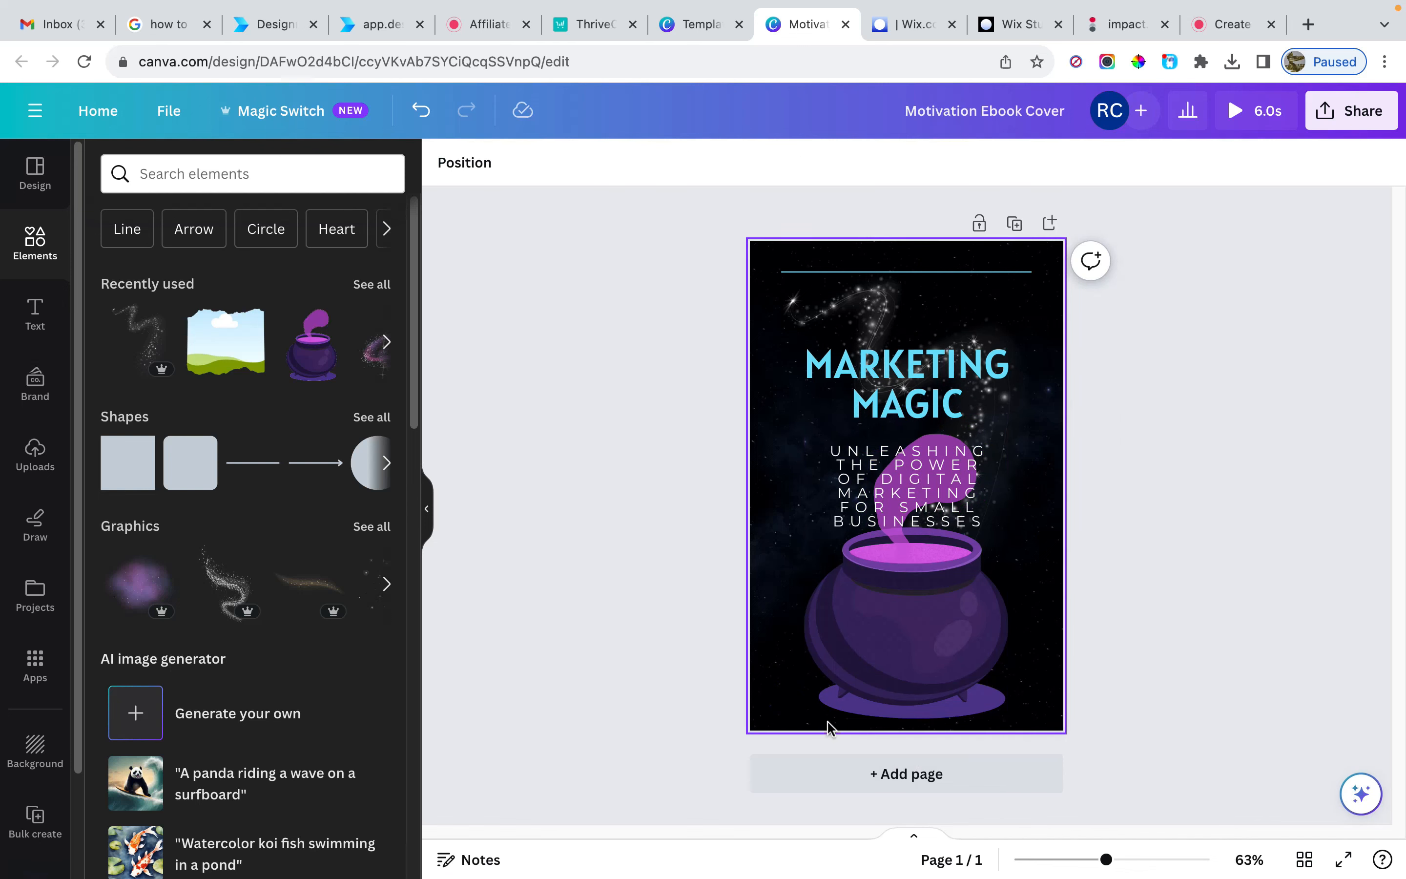
pyautogui.click(910, 675)
# - Shrink the stardust swirl and move it to the cover's upper left corner so that it trails down towards the cauldron
pyautogui.click(831, 314)
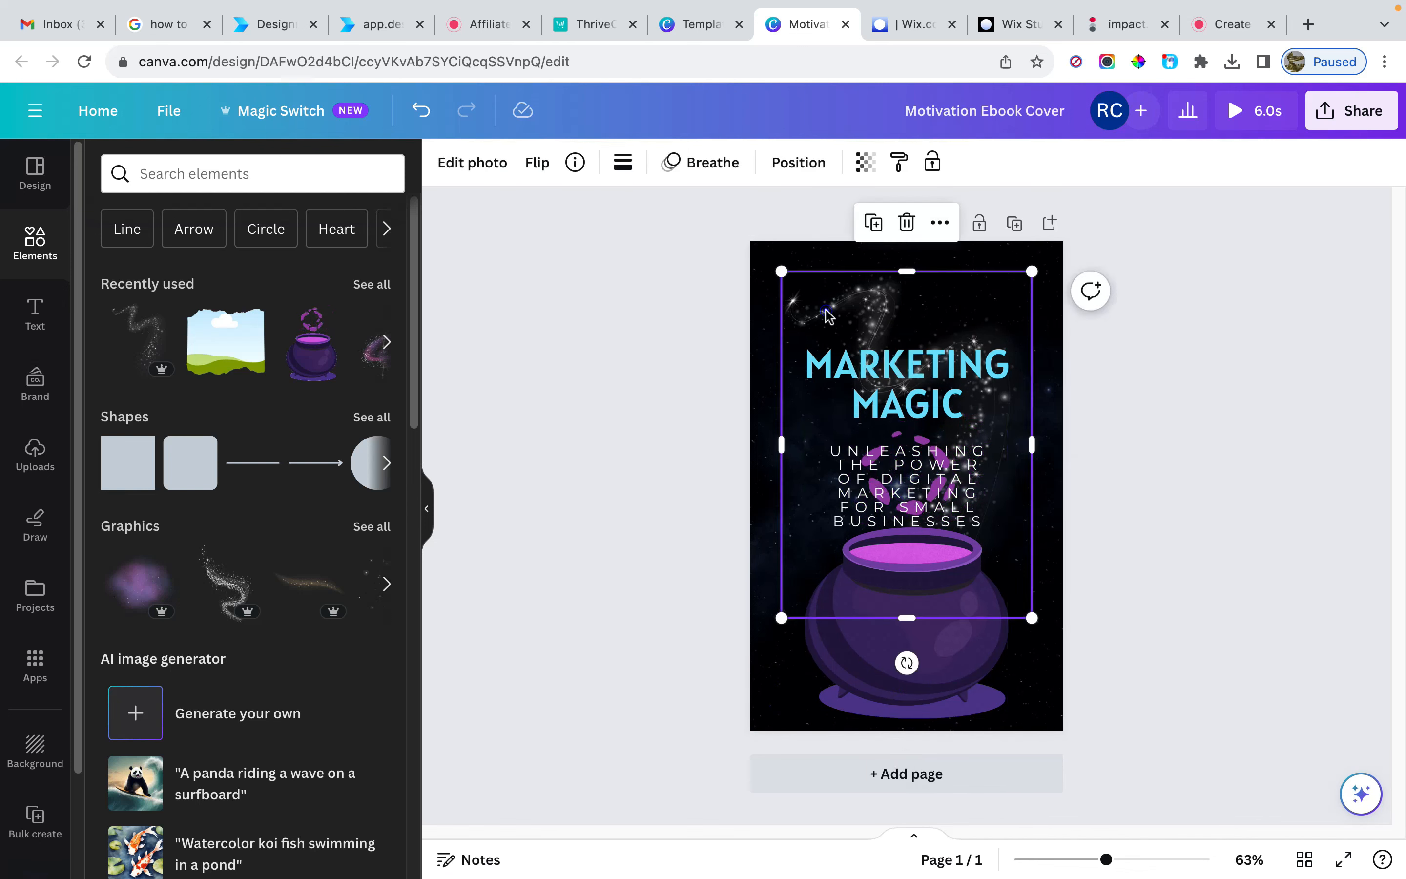
pyautogui.moveTo(782, 270); pyautogui.dragTo(859, 353)
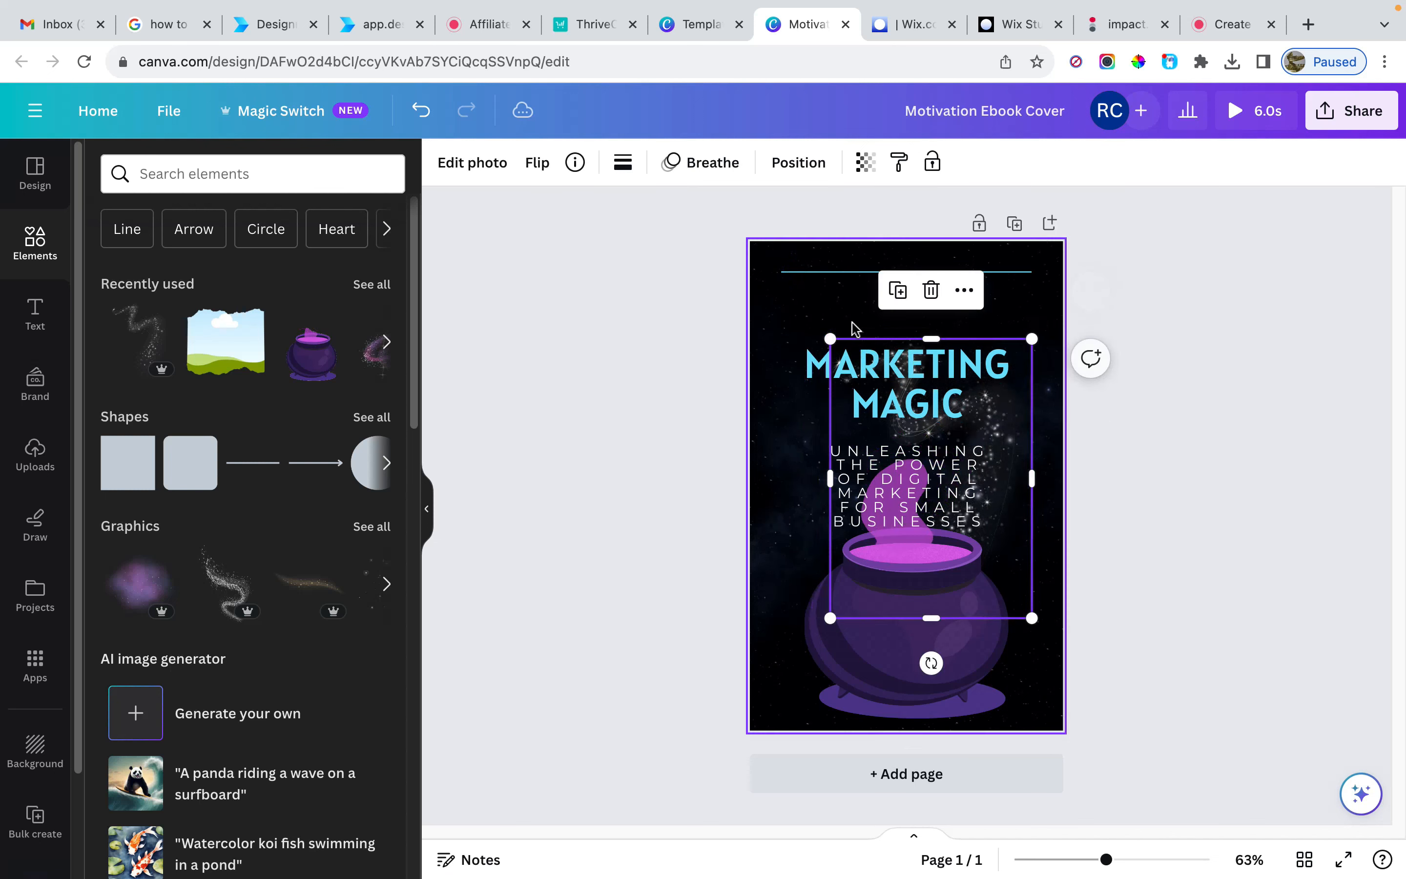
pyautogui.moveTo(1014, 565); pyautogui.dragTo(933, 478)
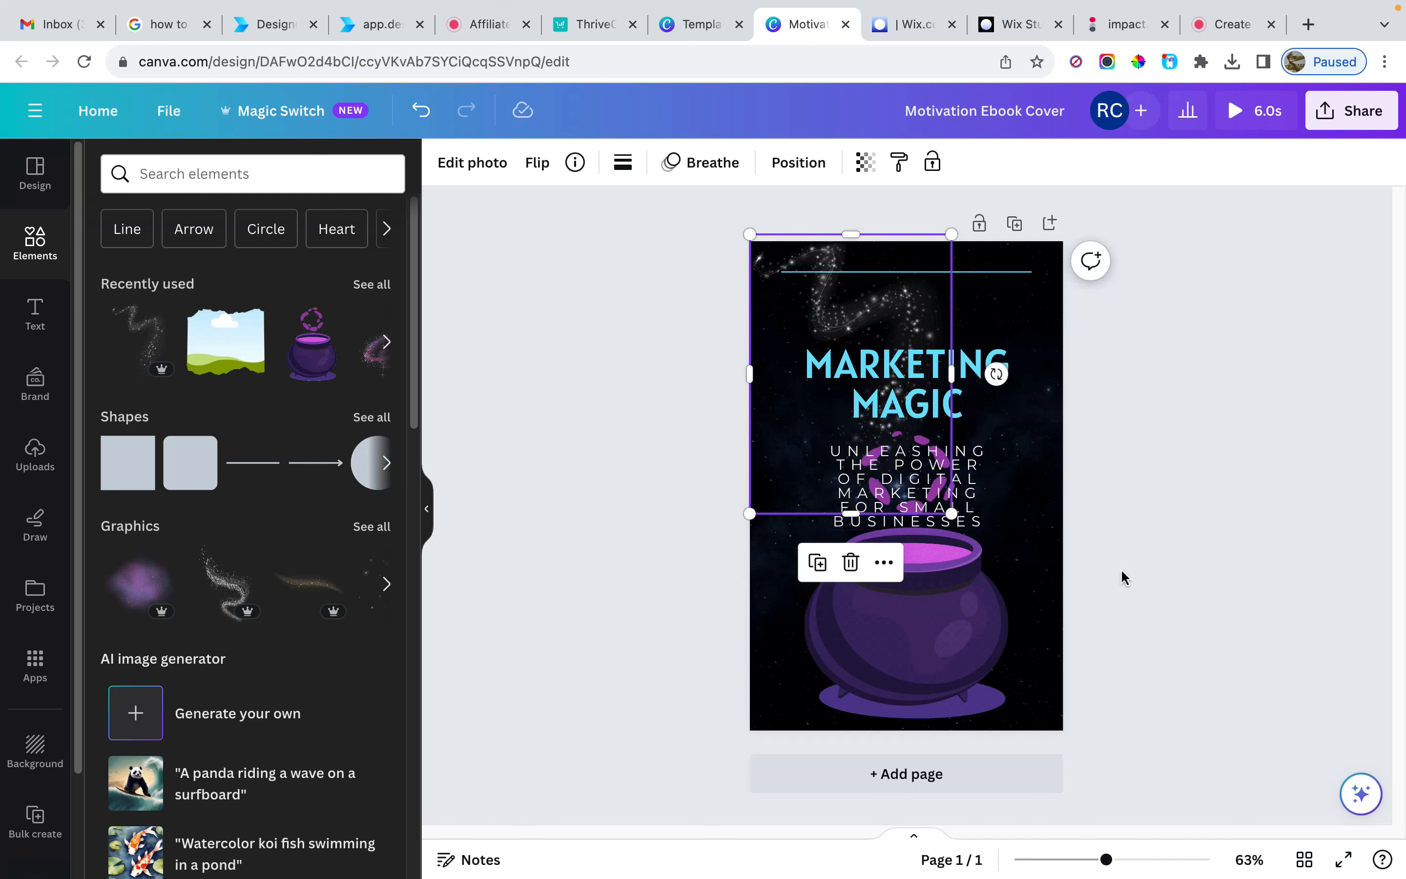
pyautogui.click(1125, 577)
# - Widen the subtitle text box on both sides so the text fits on four lines, and re-centre it below the title
pyautogui.click(943, 472)
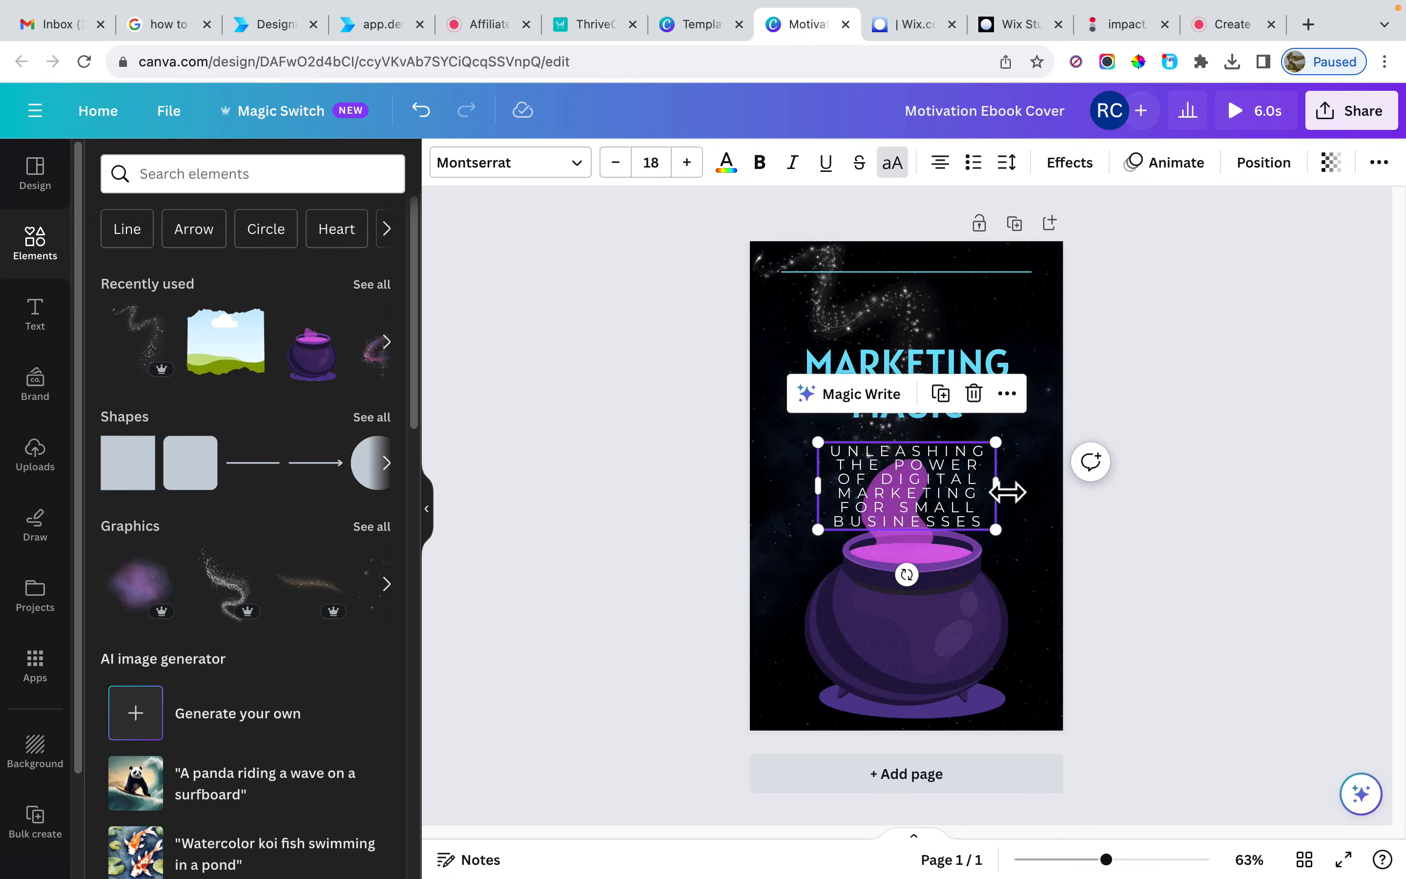
pyautogui.moveTo(1012, 493); pyautogui.dragTo(1051, 494)
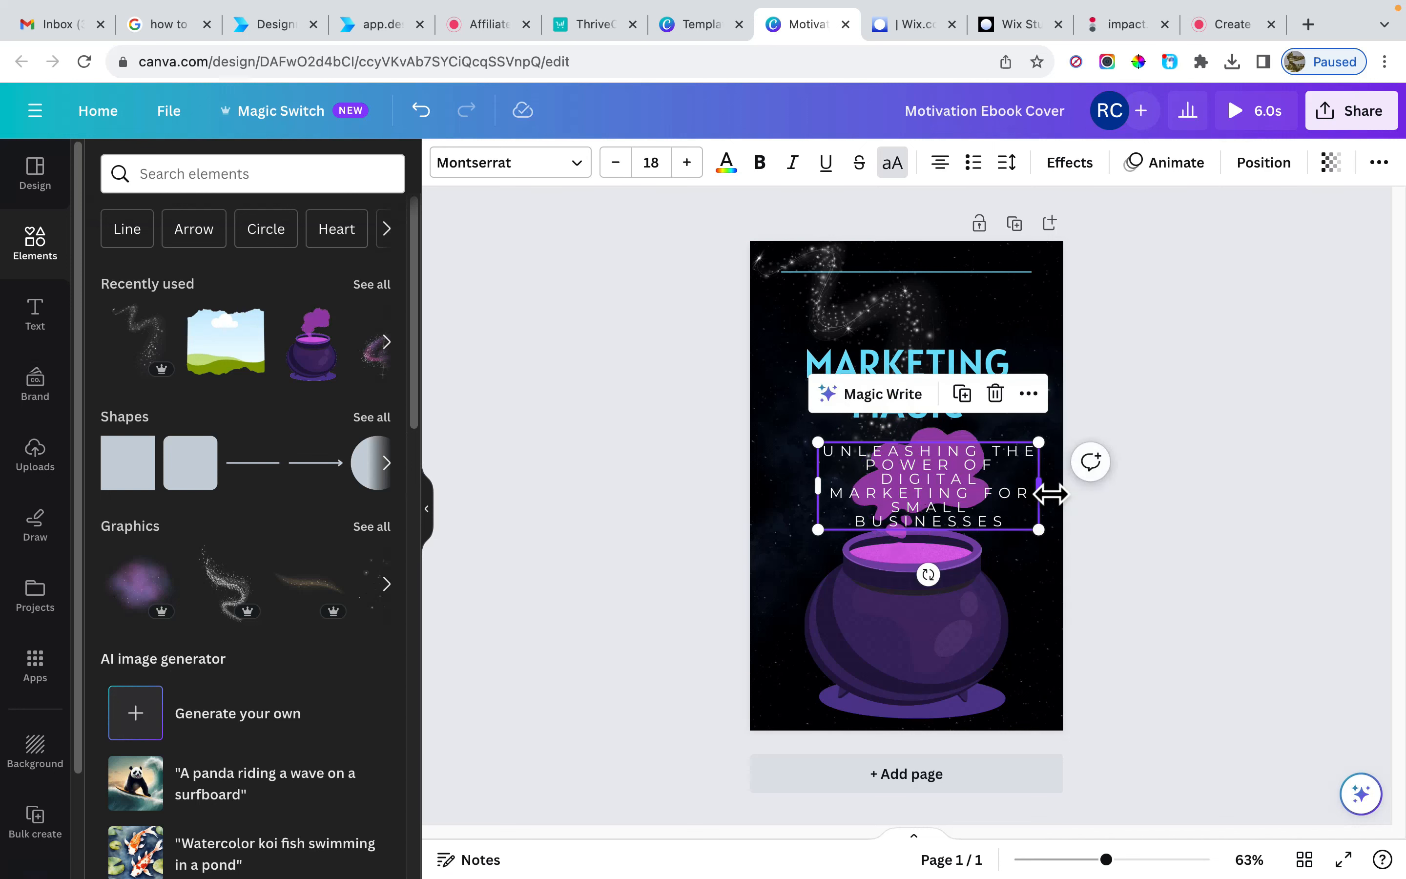
pyautogui.moveTo(827, 494); pyautogui.dragTo(794, 492)
pyautogui.click(1253, 579)
pyautogui.click(981, 500)
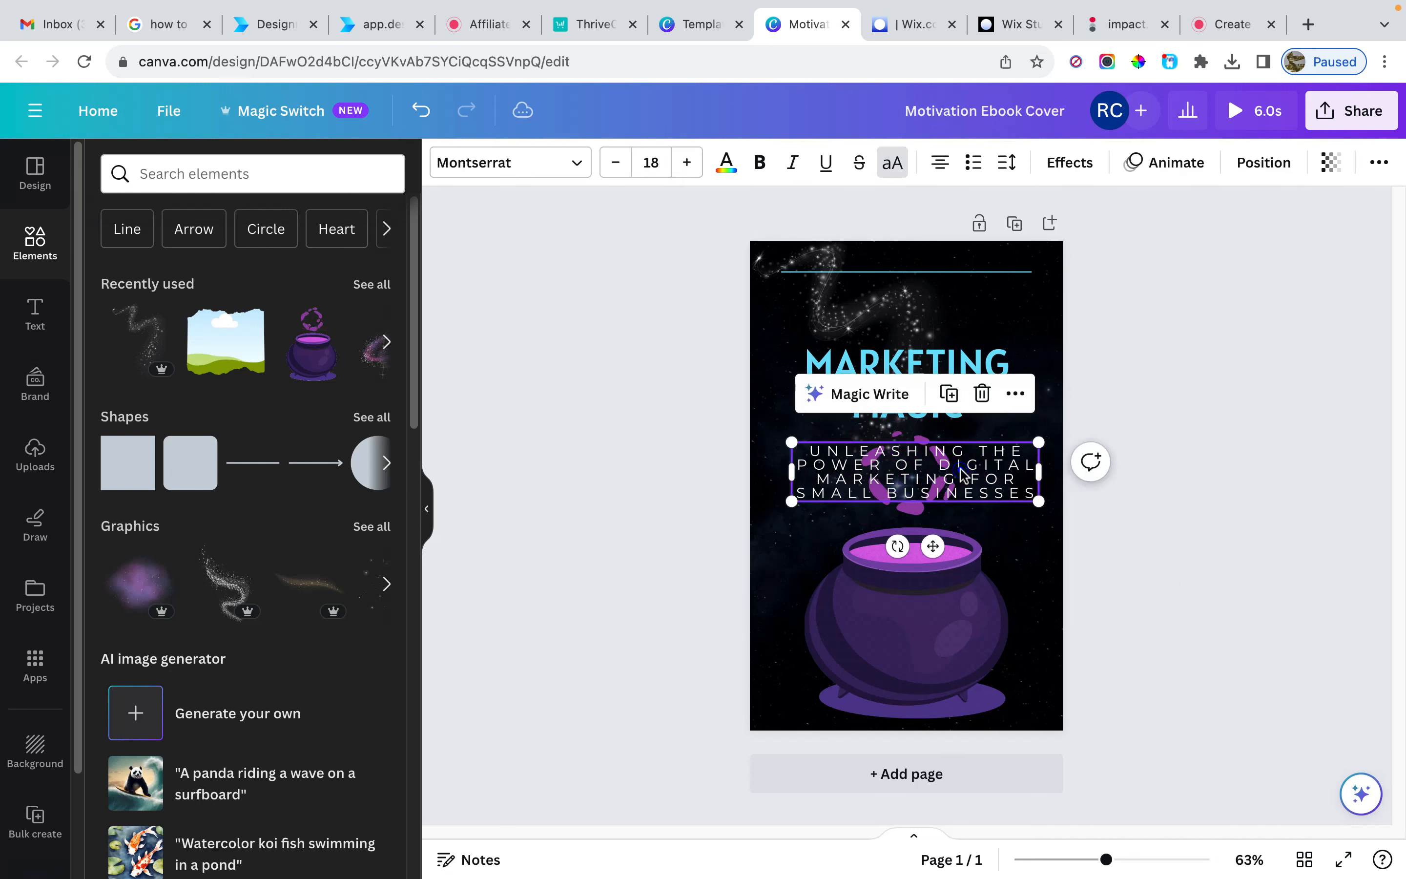
pyautogui.moveTo(981, 500); pyautogui.dragTo(954, 471)
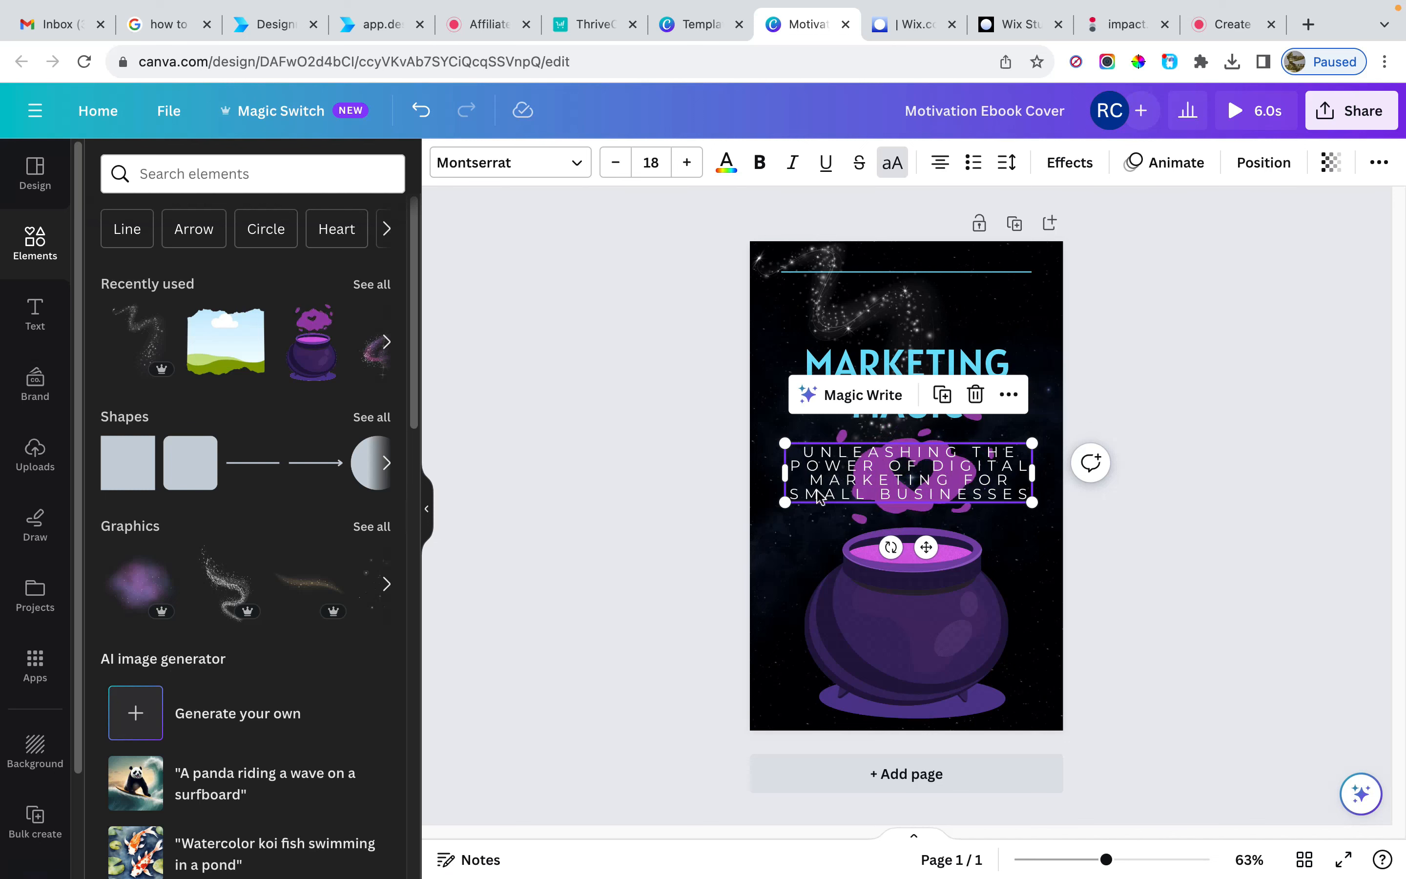
# - Set the subtitle's line spacing to 1.27
pyautogui.click(1008, 164)
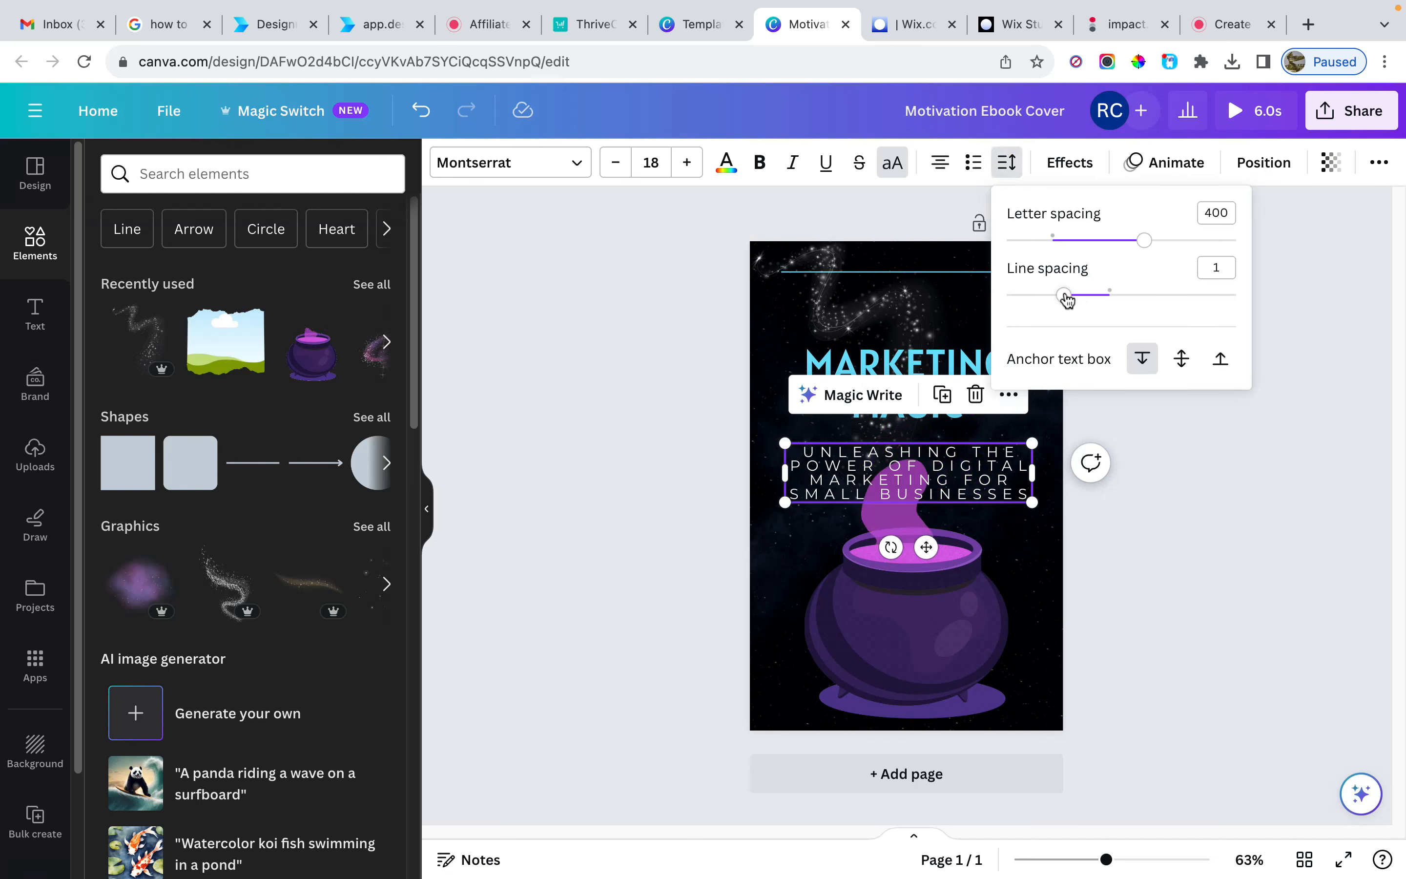
pyautogui.moveTo(1066, 297); pyautogui.dragTo(1096, 301)
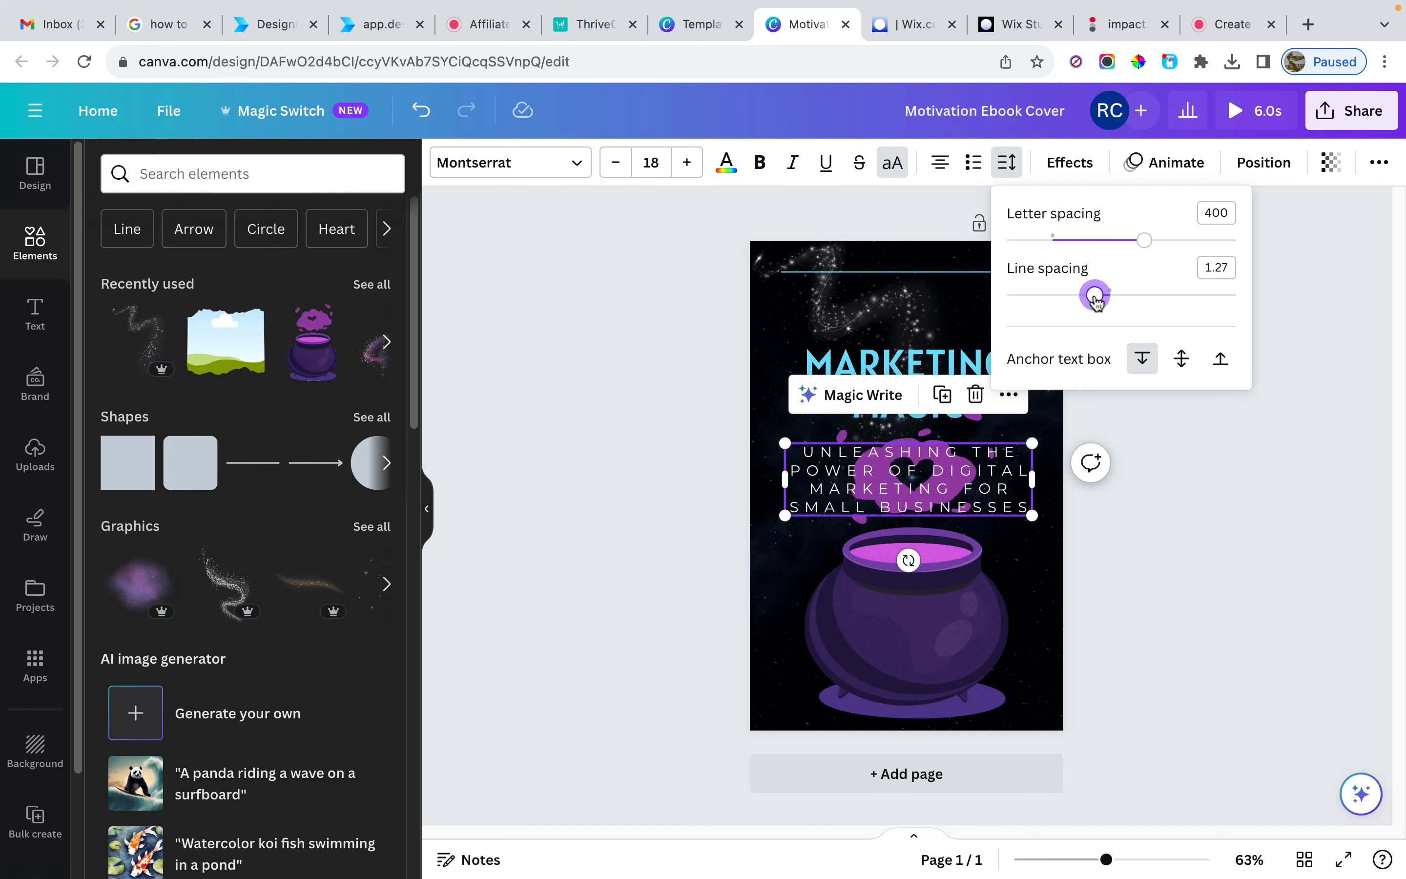
pyautogui.click(1114, 581)
pyautogui.click(1115, 582)
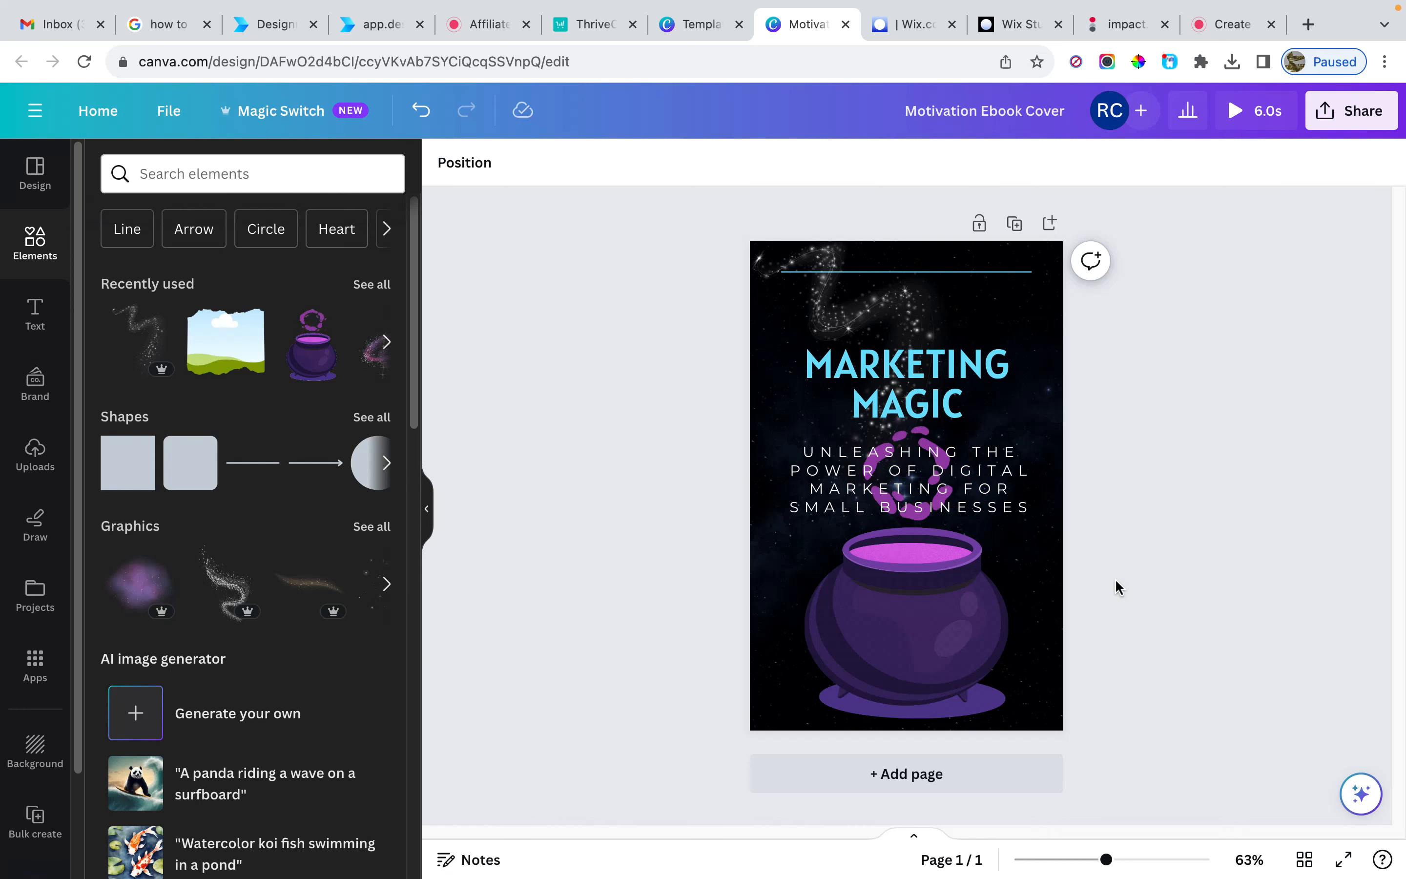
# - Close the extra Designrr tab and open the Marketing Magic project for editing from the Designrr dashboard
pyautogui.click(361, 24)
pyautogui.click(421, 25)
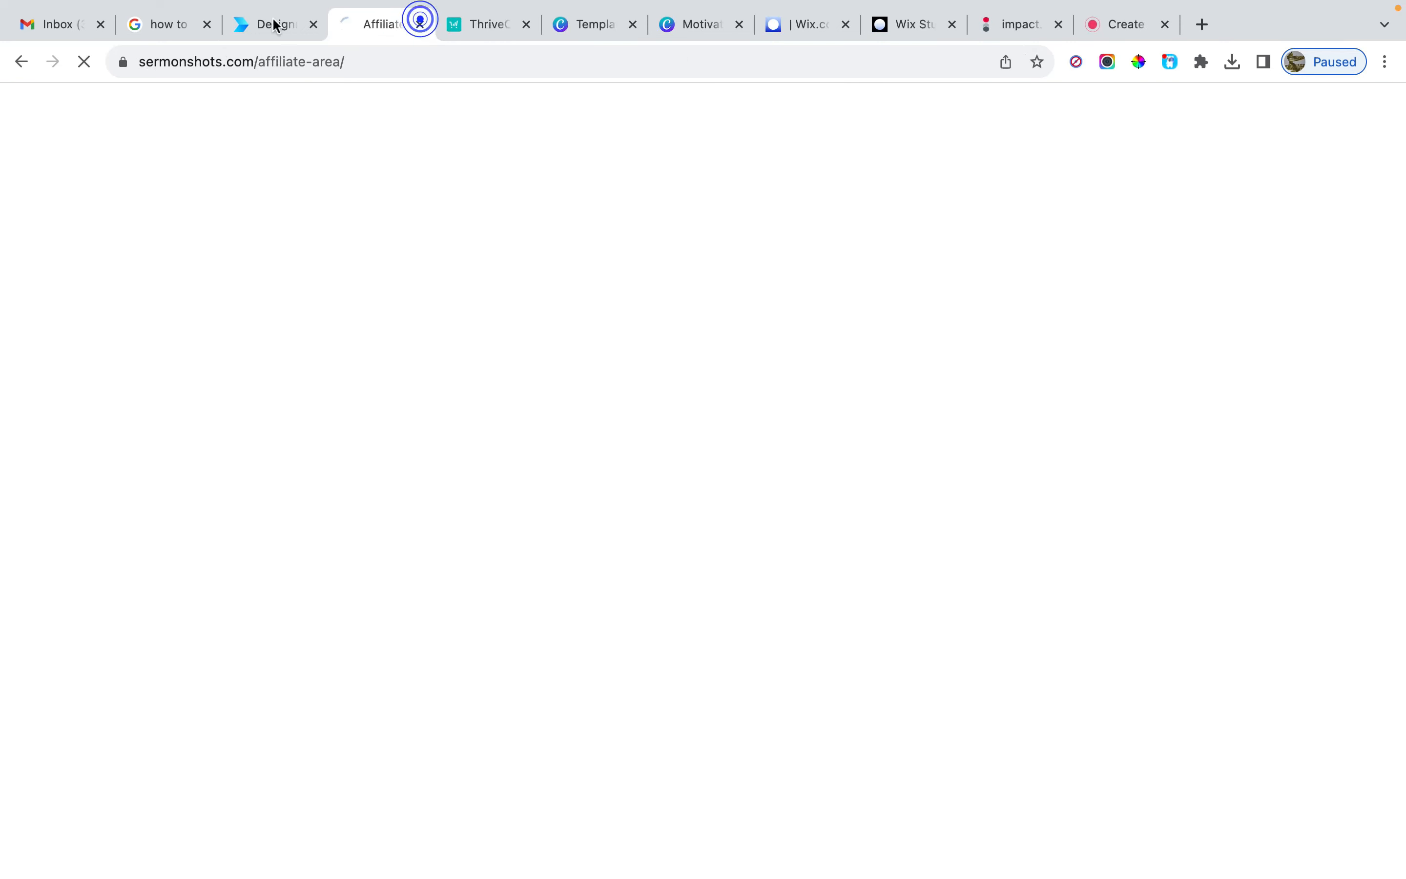
pyautogui.click(273, 24)
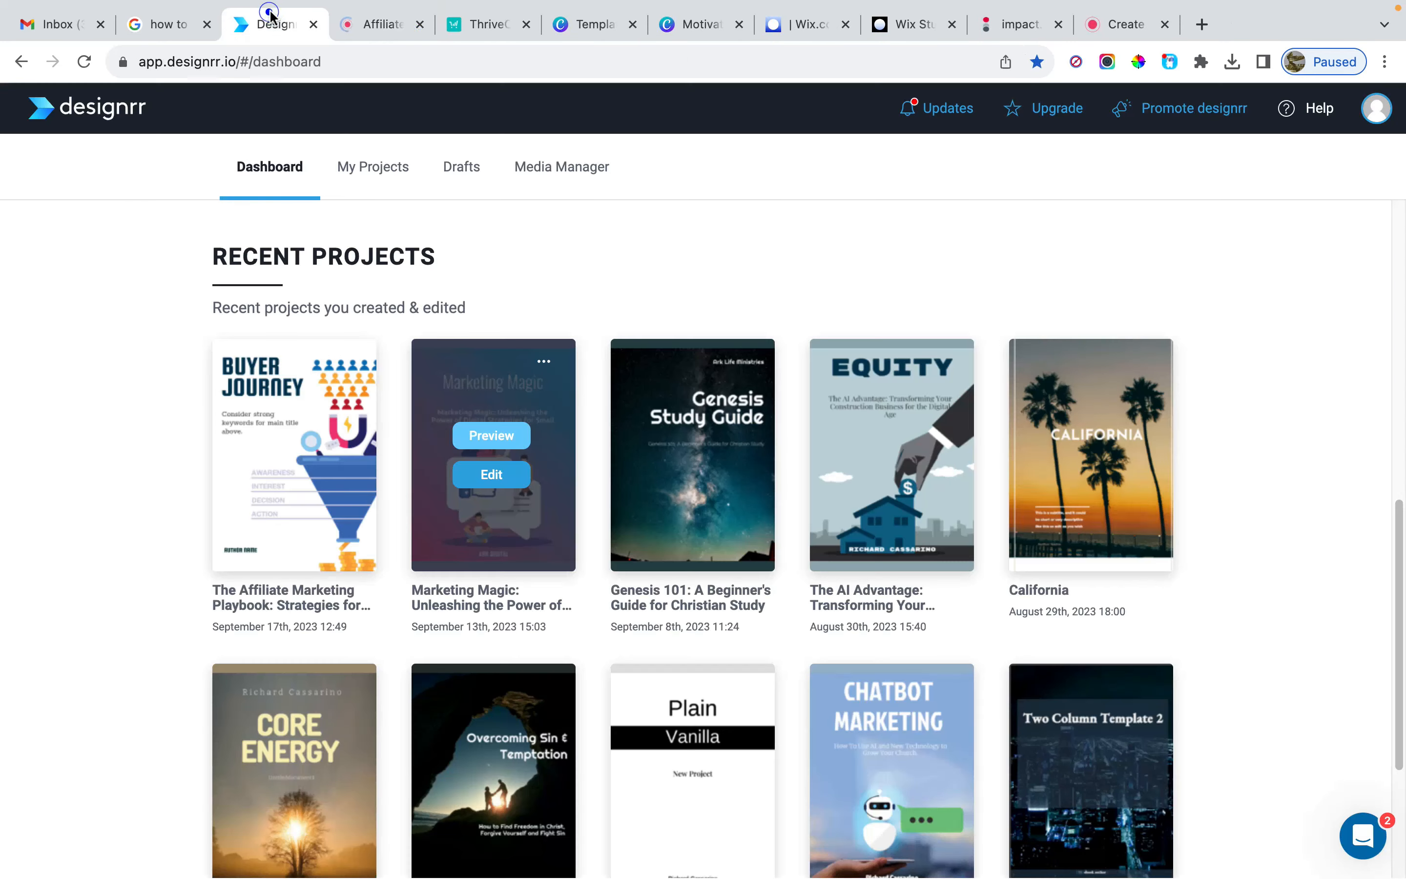
pyautogui.click(492, 478)
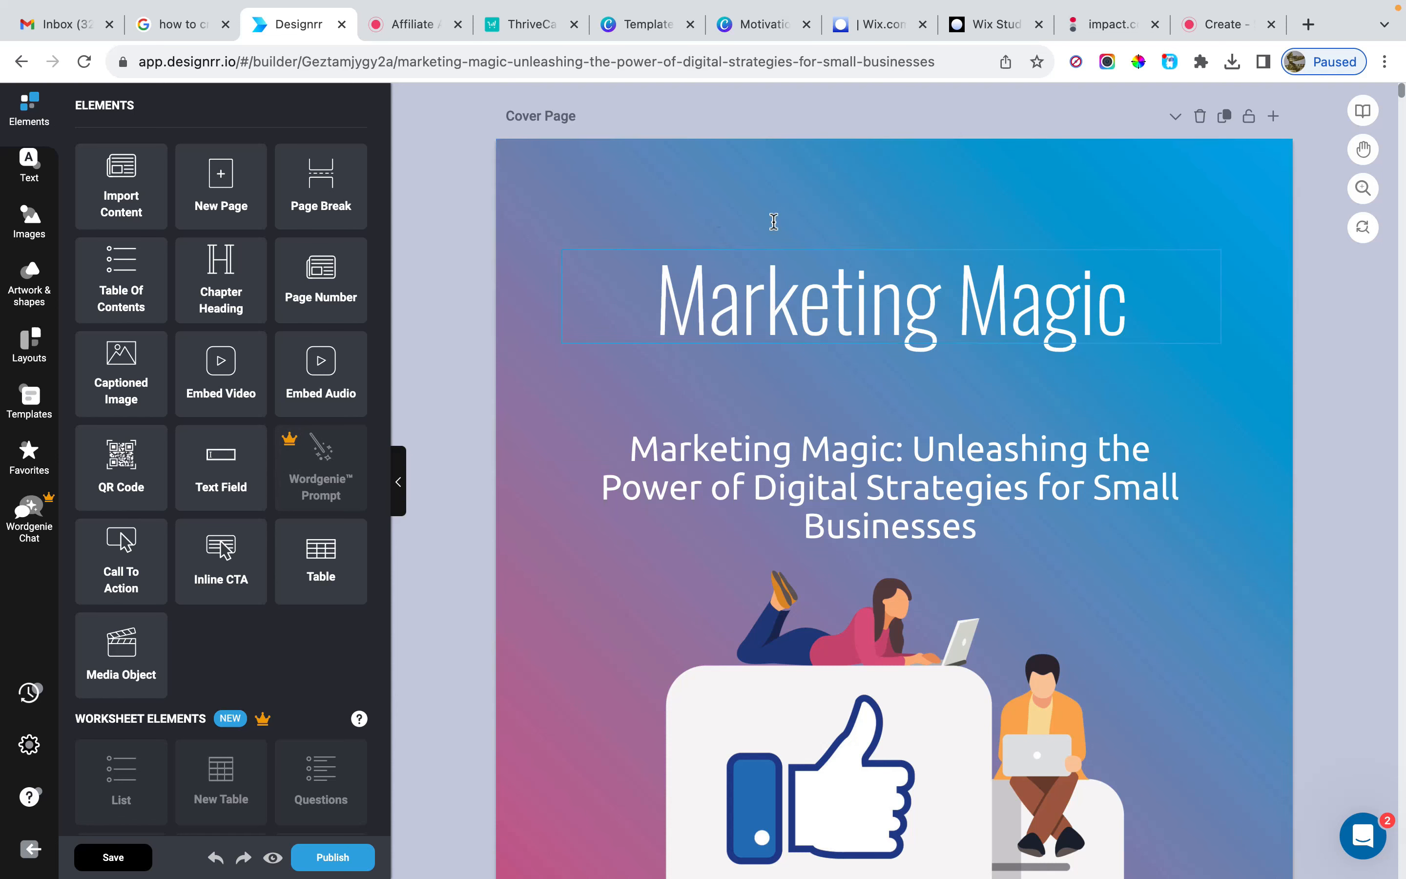
# - Select the cover page content block at the start of the Marketing Magic ebook
pyautogui.click(609, 178)
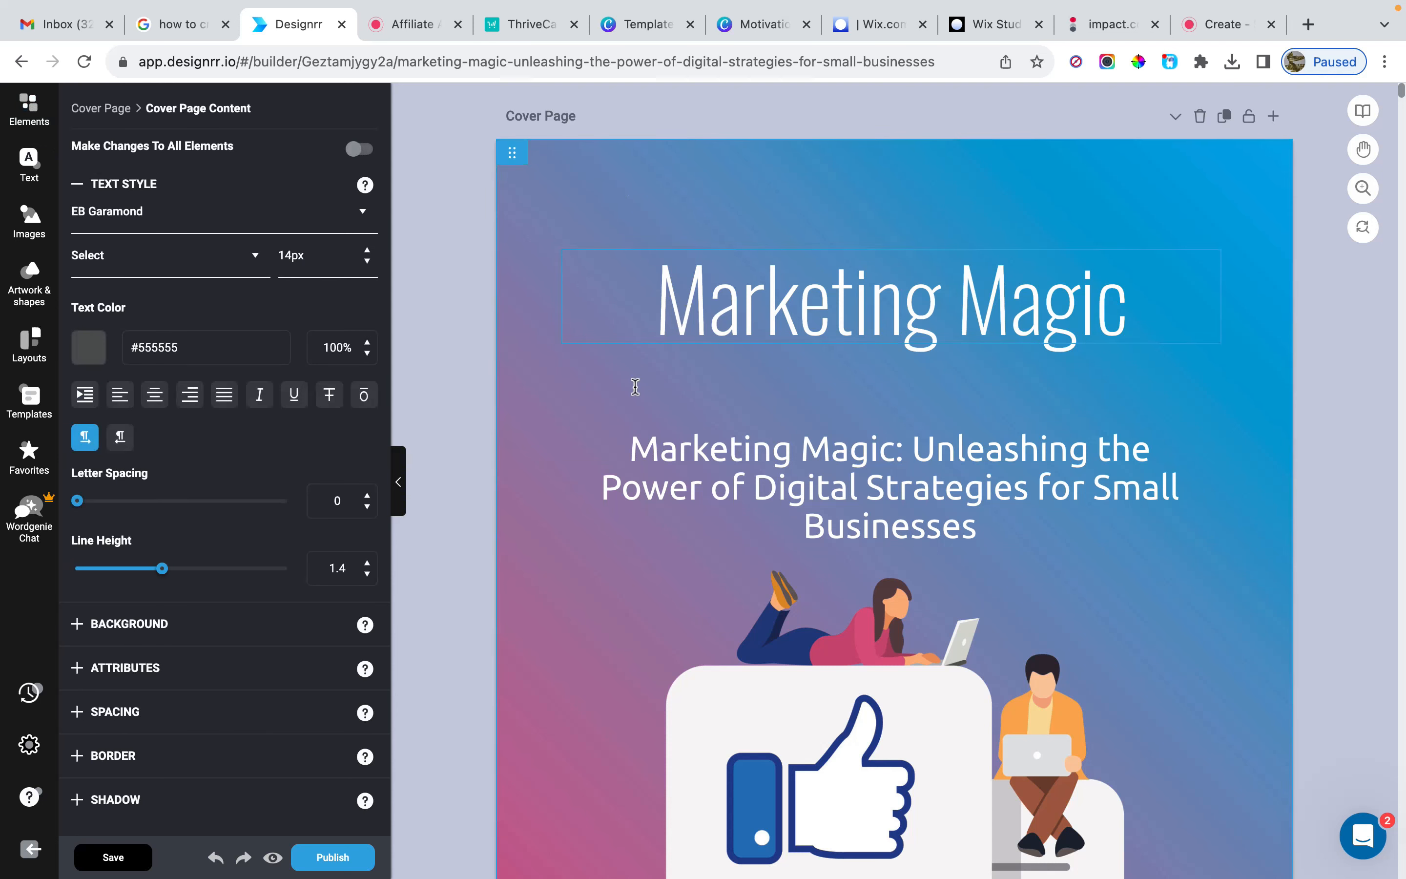
pyautogui.scroll(-3, 862, 559)
pyautogui.scroll(3, 858, 559)
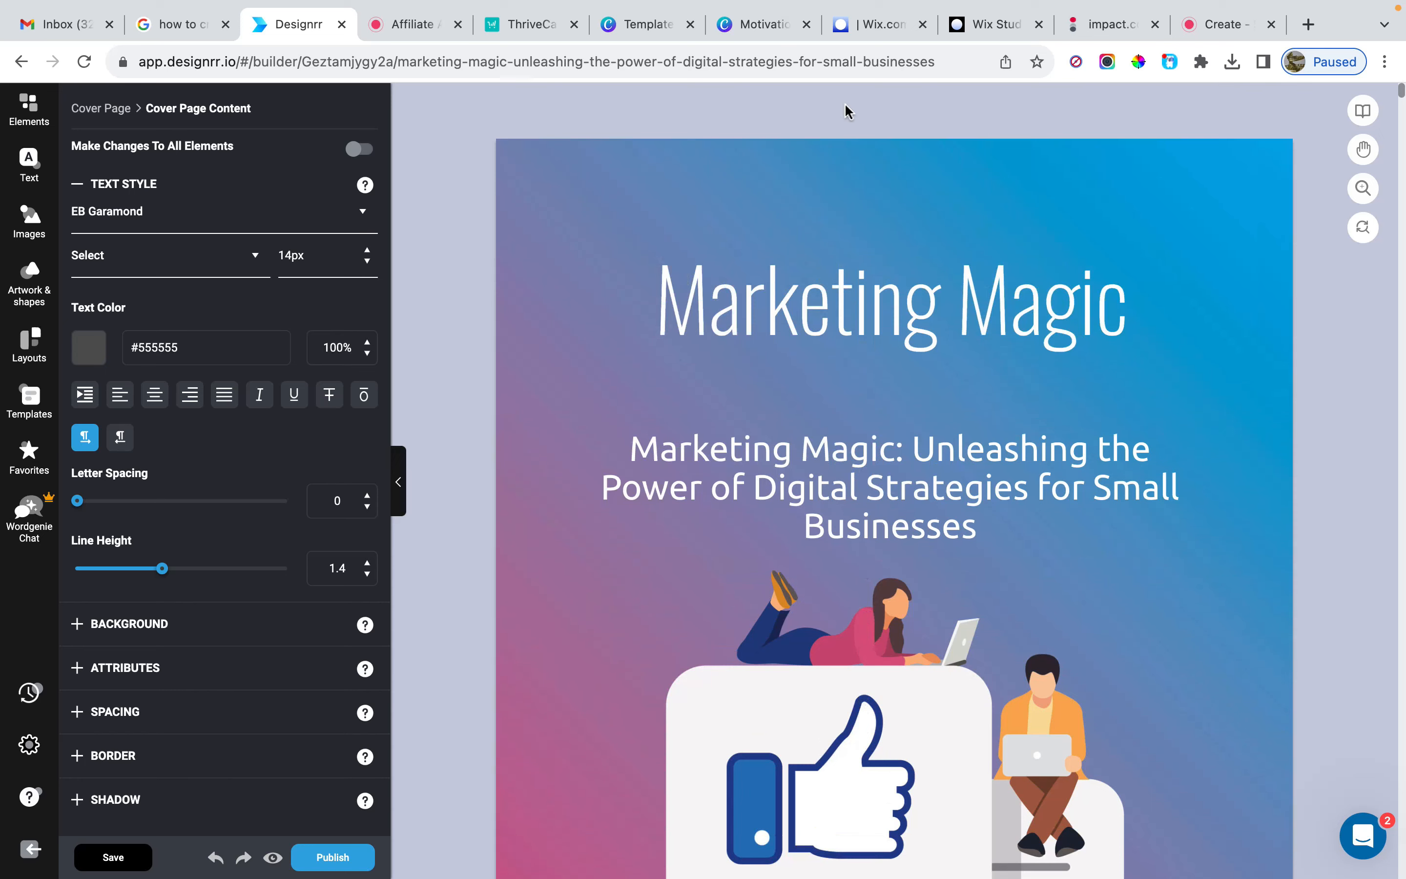
# - Switch to the Canva cover design and preview its animation, then close the preview
pyautogui.click(744, 25)
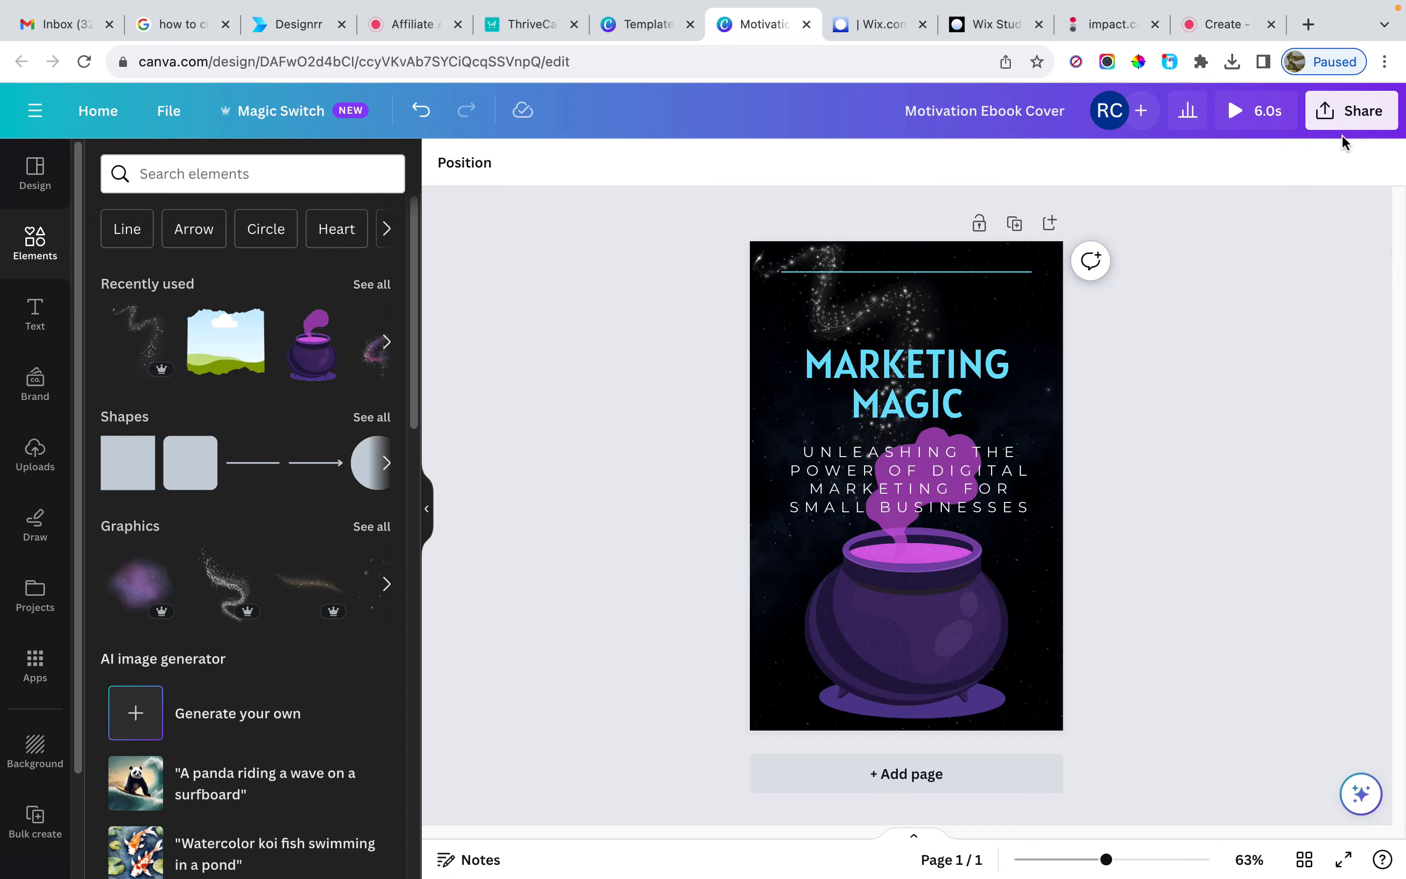
pyautogui.click(1233, 111)
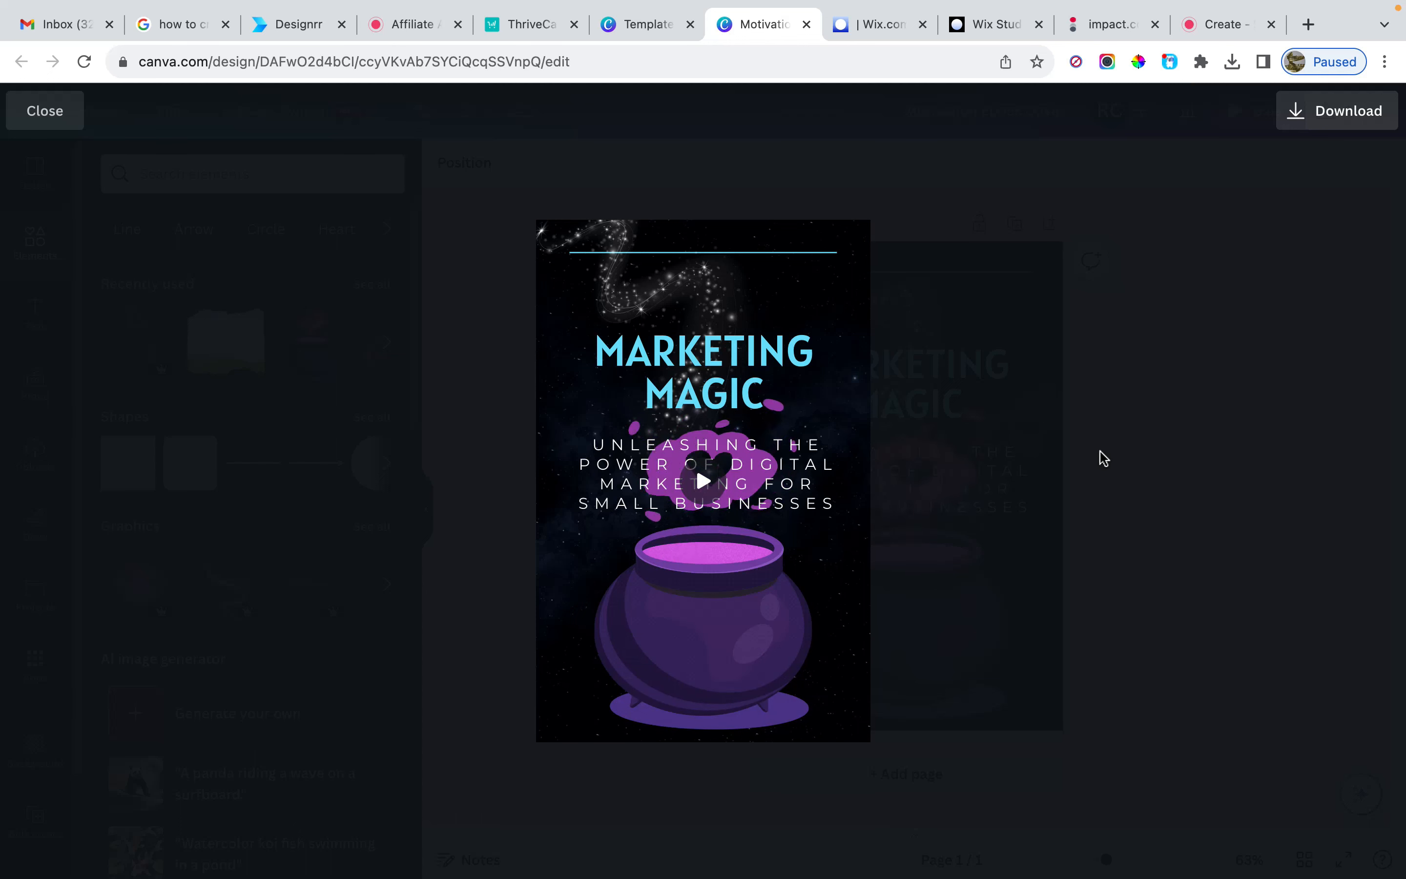
pyautogui.click(68, 124)
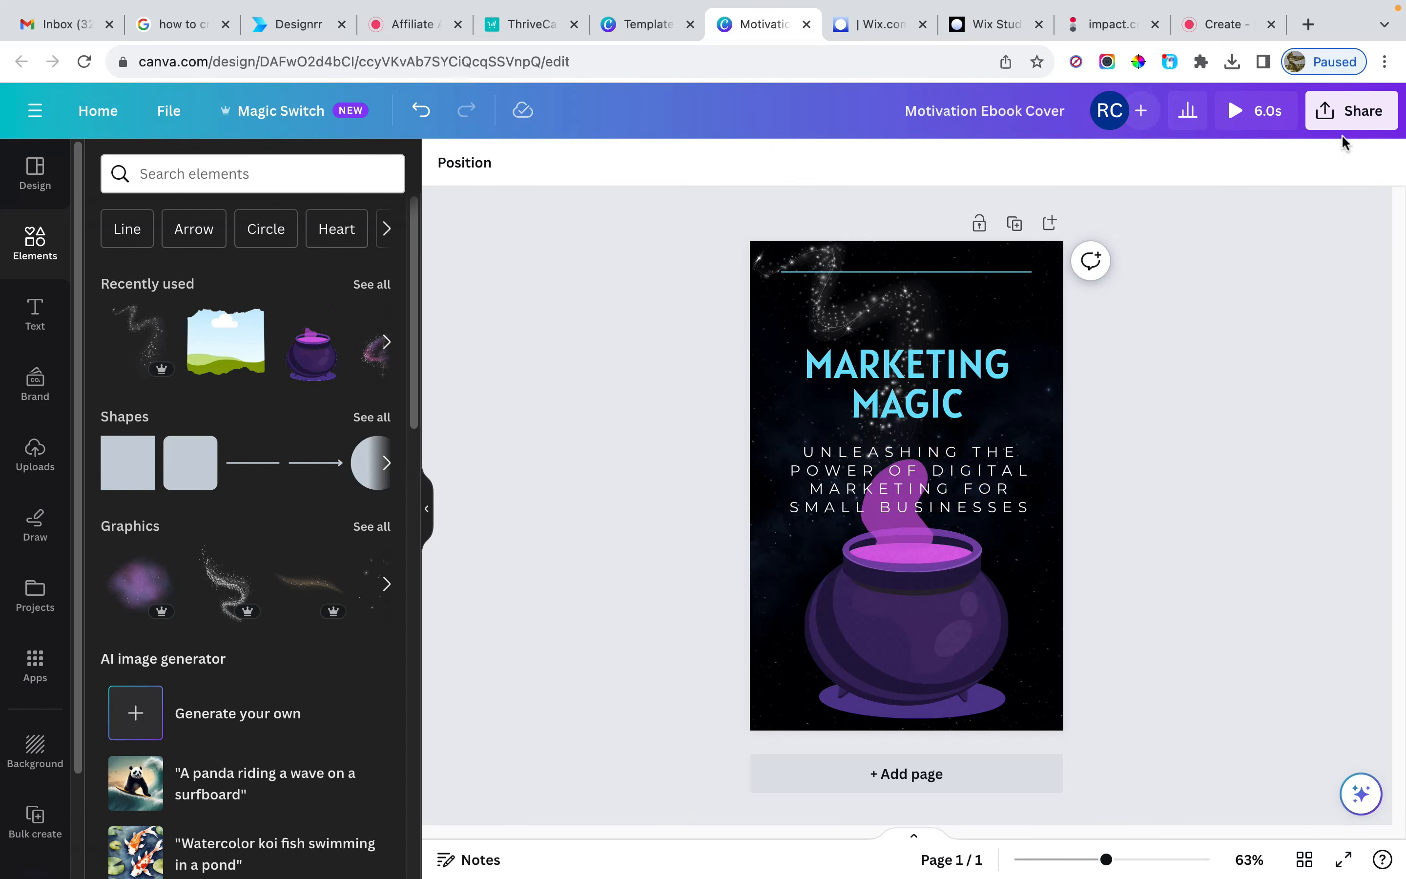
# - Download the animated cover as a GIF at 1.8 times its size, 921 × 1,440 px
pyautogui.click(1329, 116)
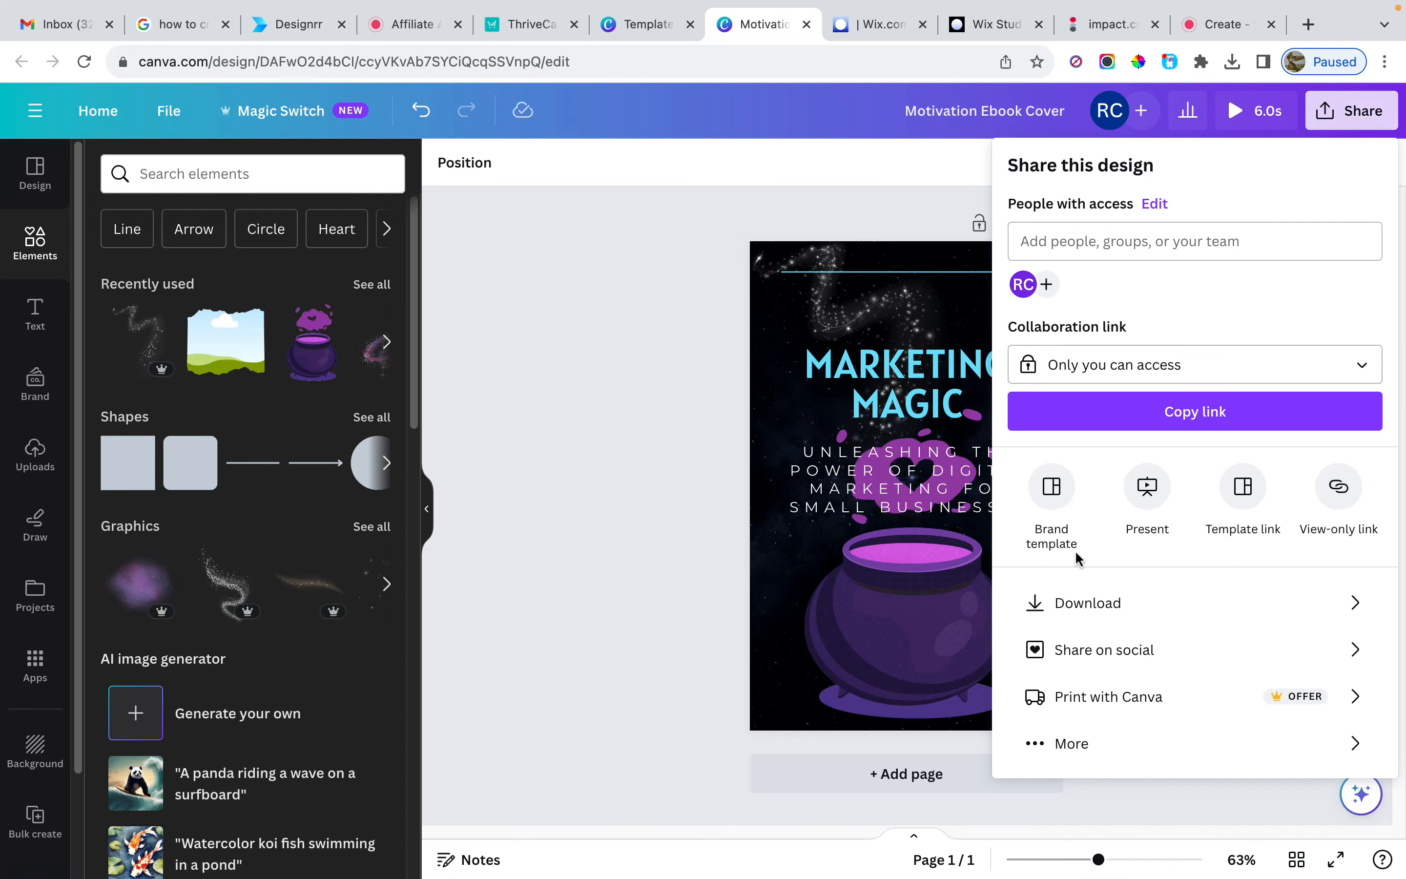
pyautogui.click(1103, 605)
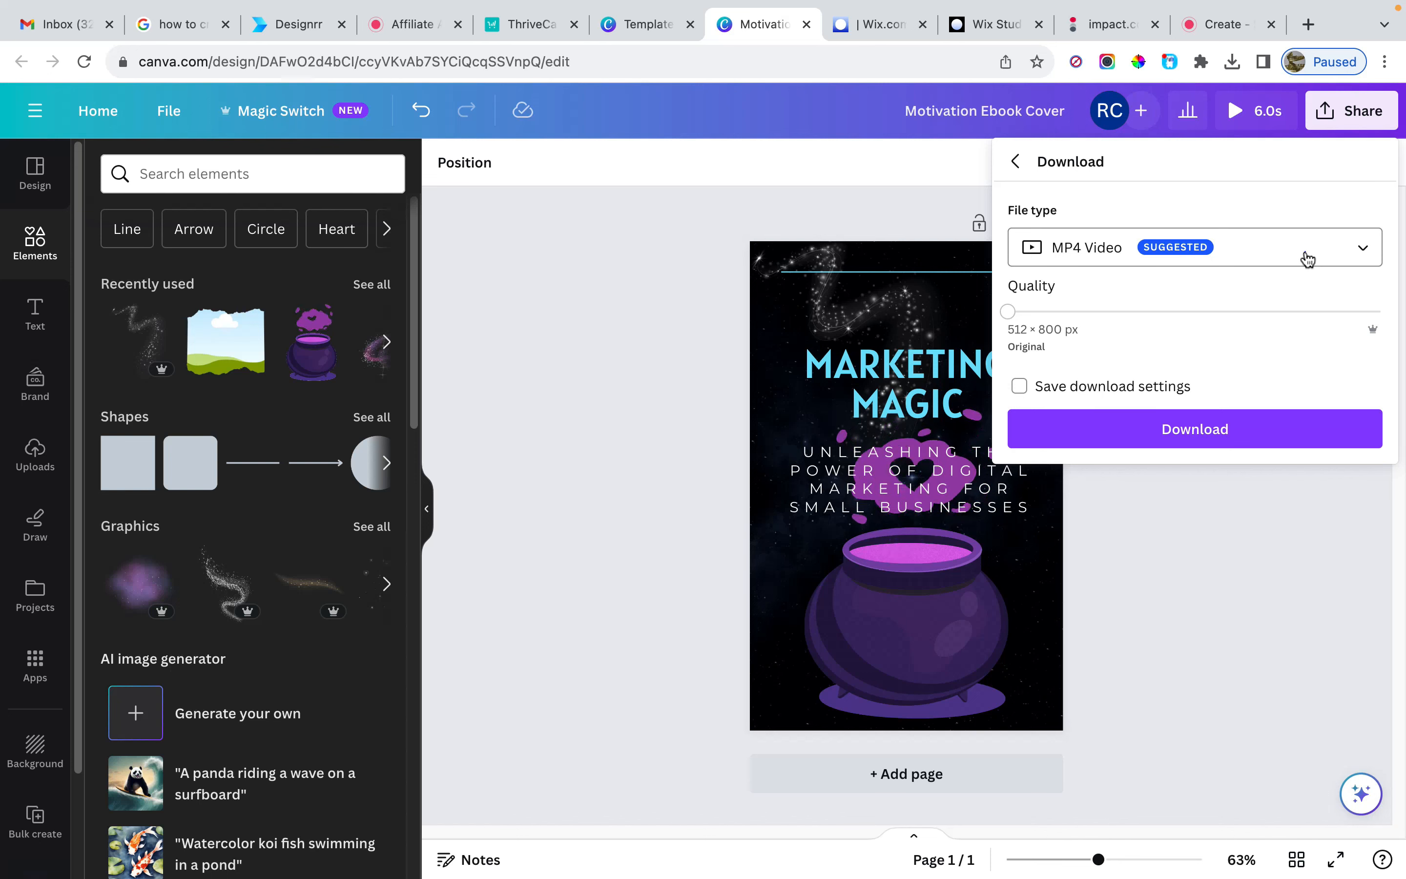
pyautogui.click(1308, 260)
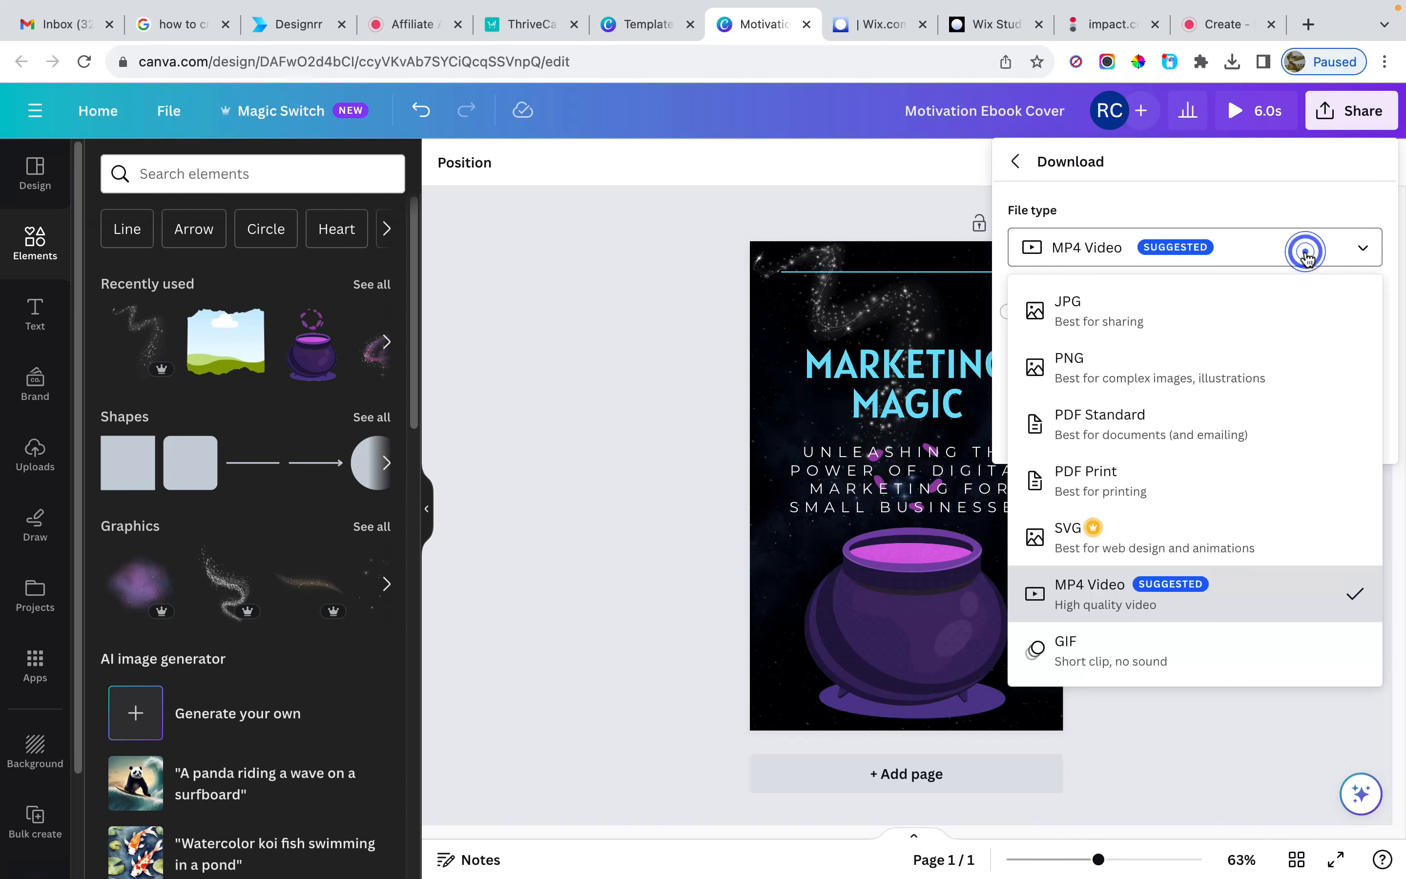
pyautogui.click(1104, 650)
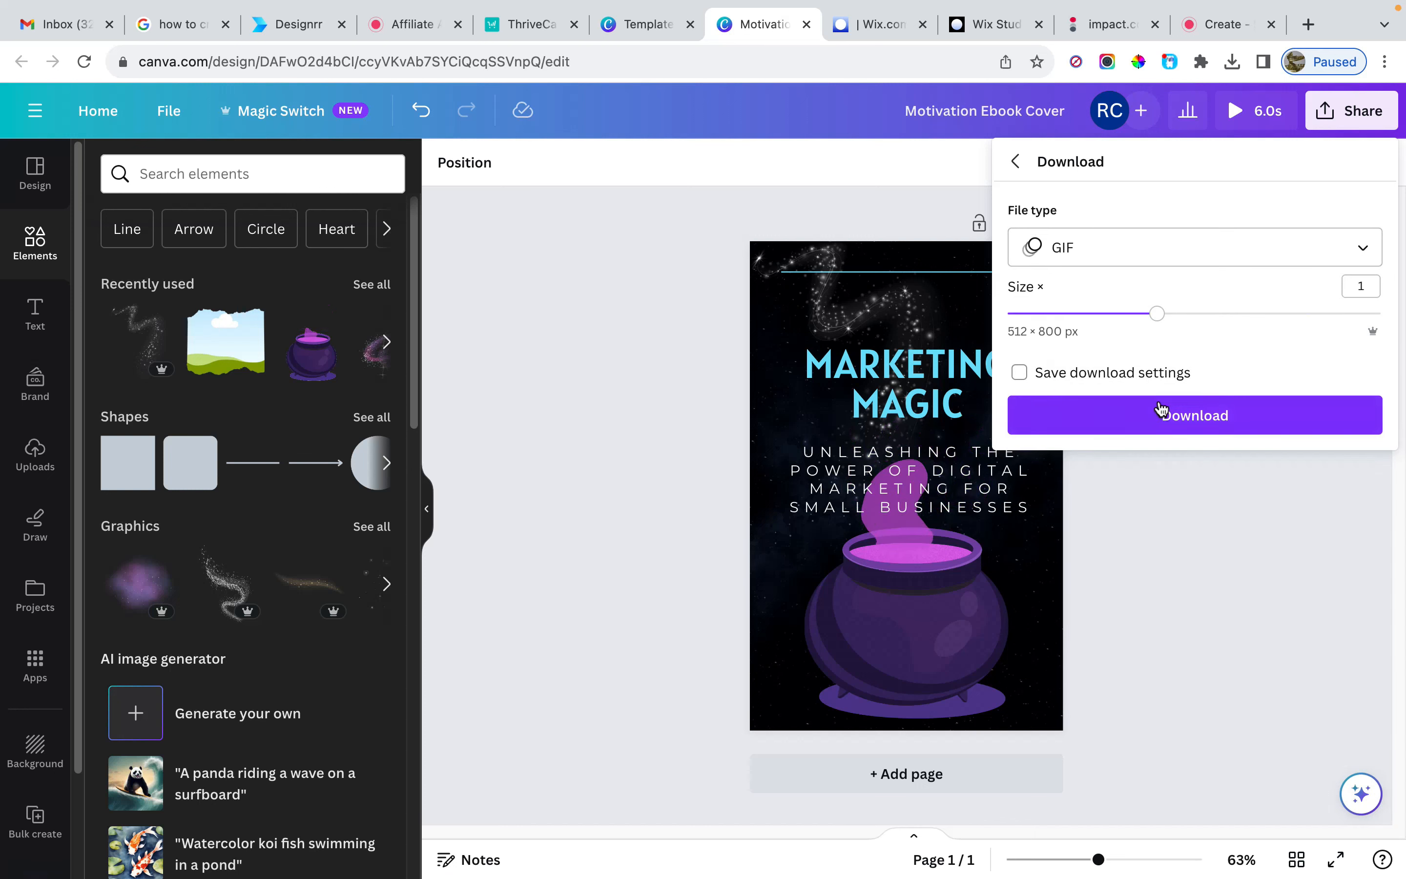
pyautogui.click(1159, 314)
pyautogui.moveTo(1167, 321); pyautogui.dragTo(1223, 327)
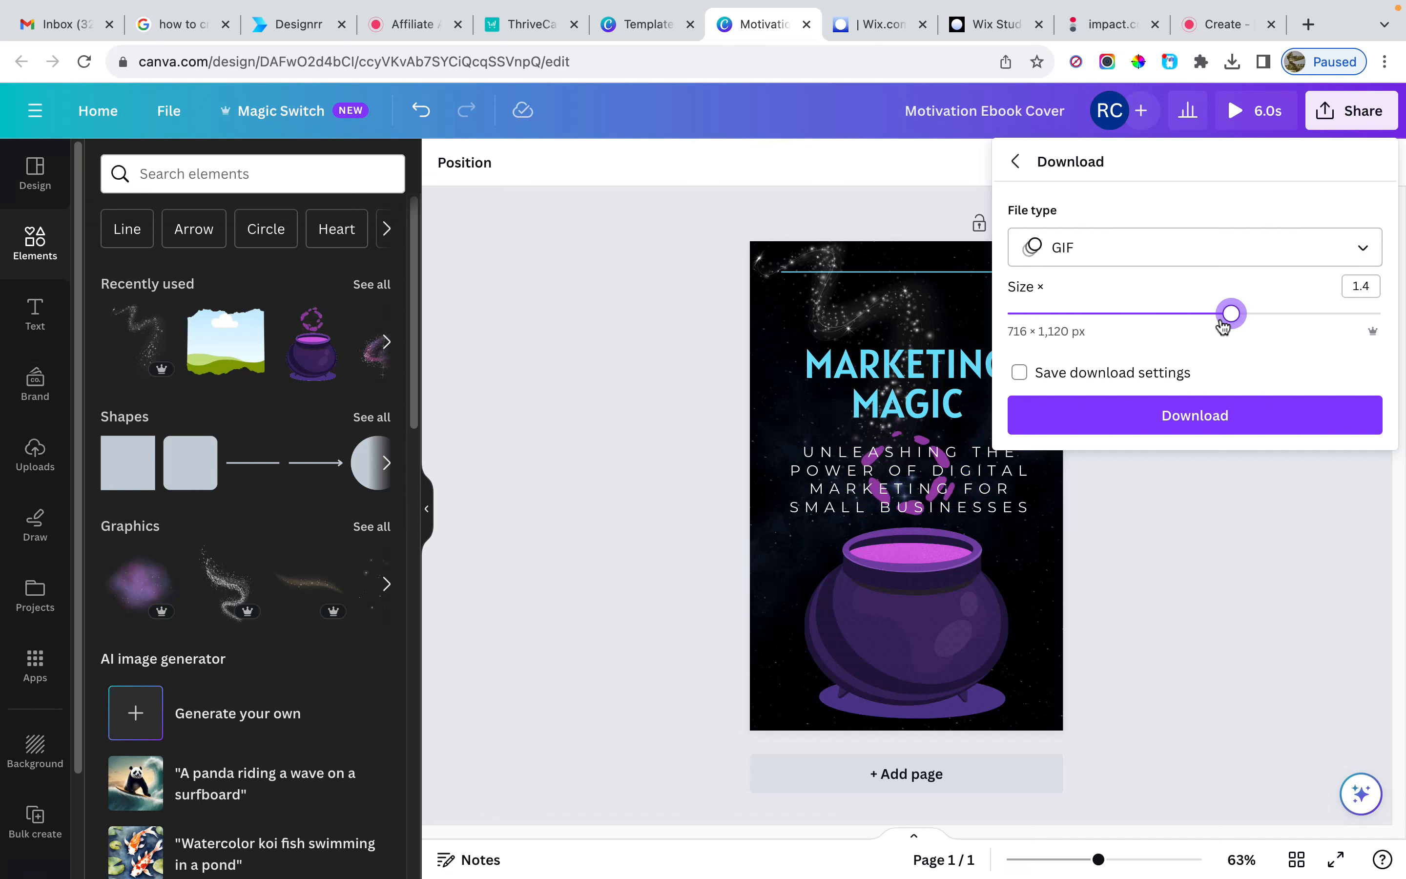
pyautogui.moveTo(1223, 327); pyautogui.dragTo(1308, 323)
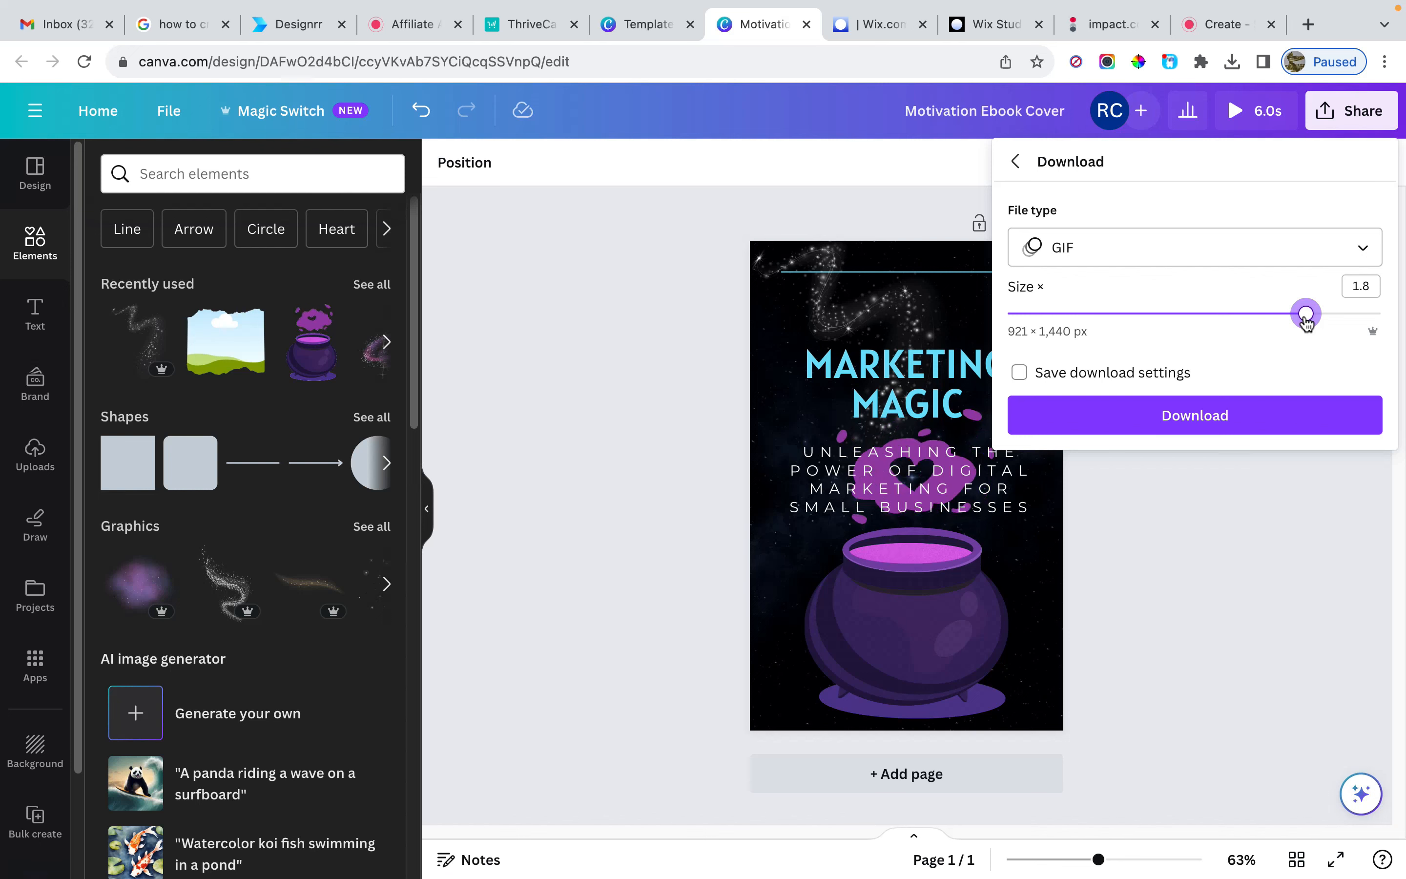
pyautogui.click(1227, 407)
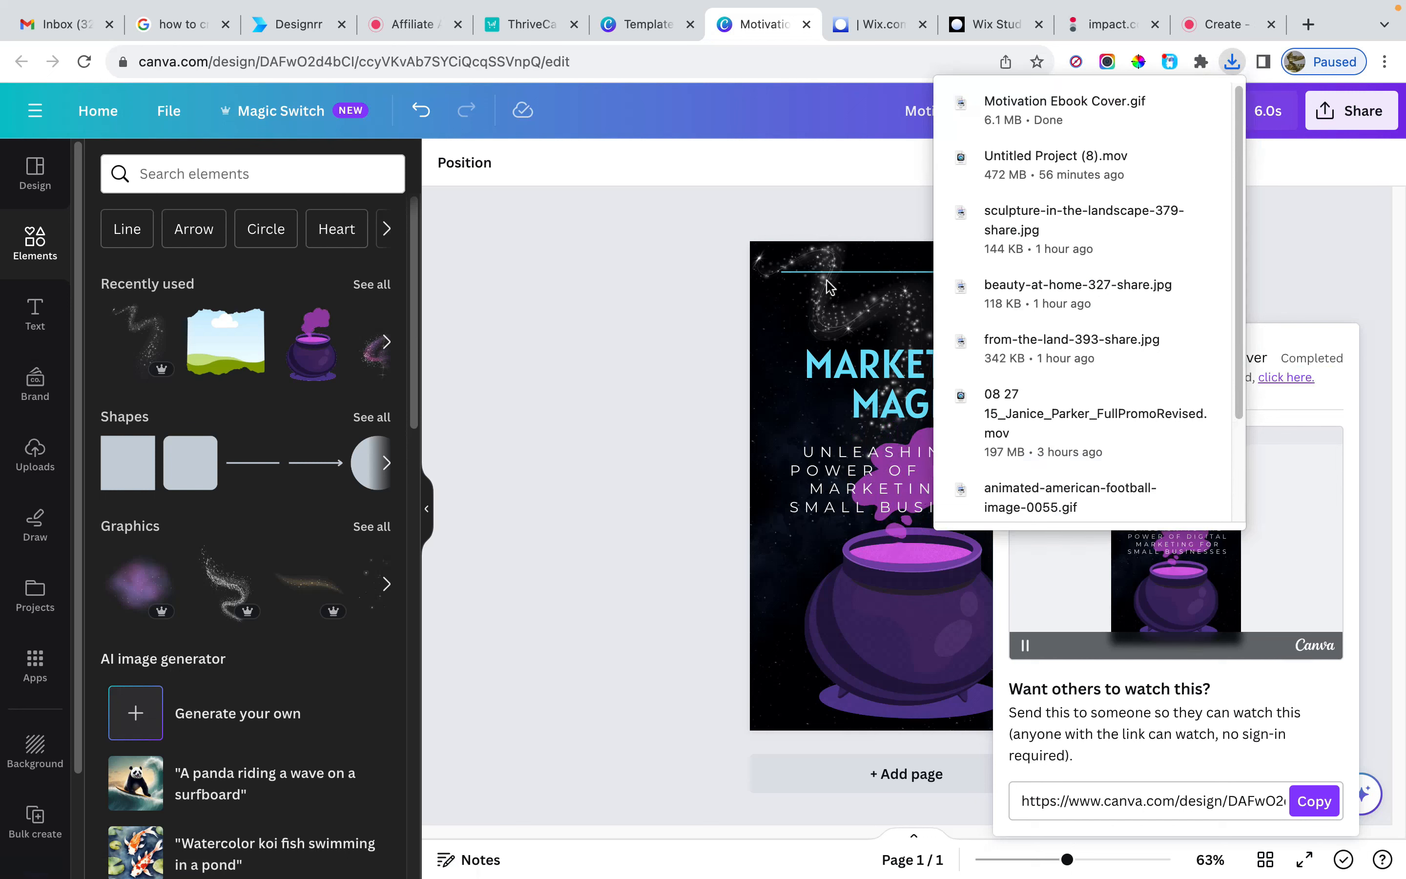
# - Switch to Designrr and replace the cover page's background image with the Marketing Magic cauldron cover from My Images
pyautogui.click(995, 24)
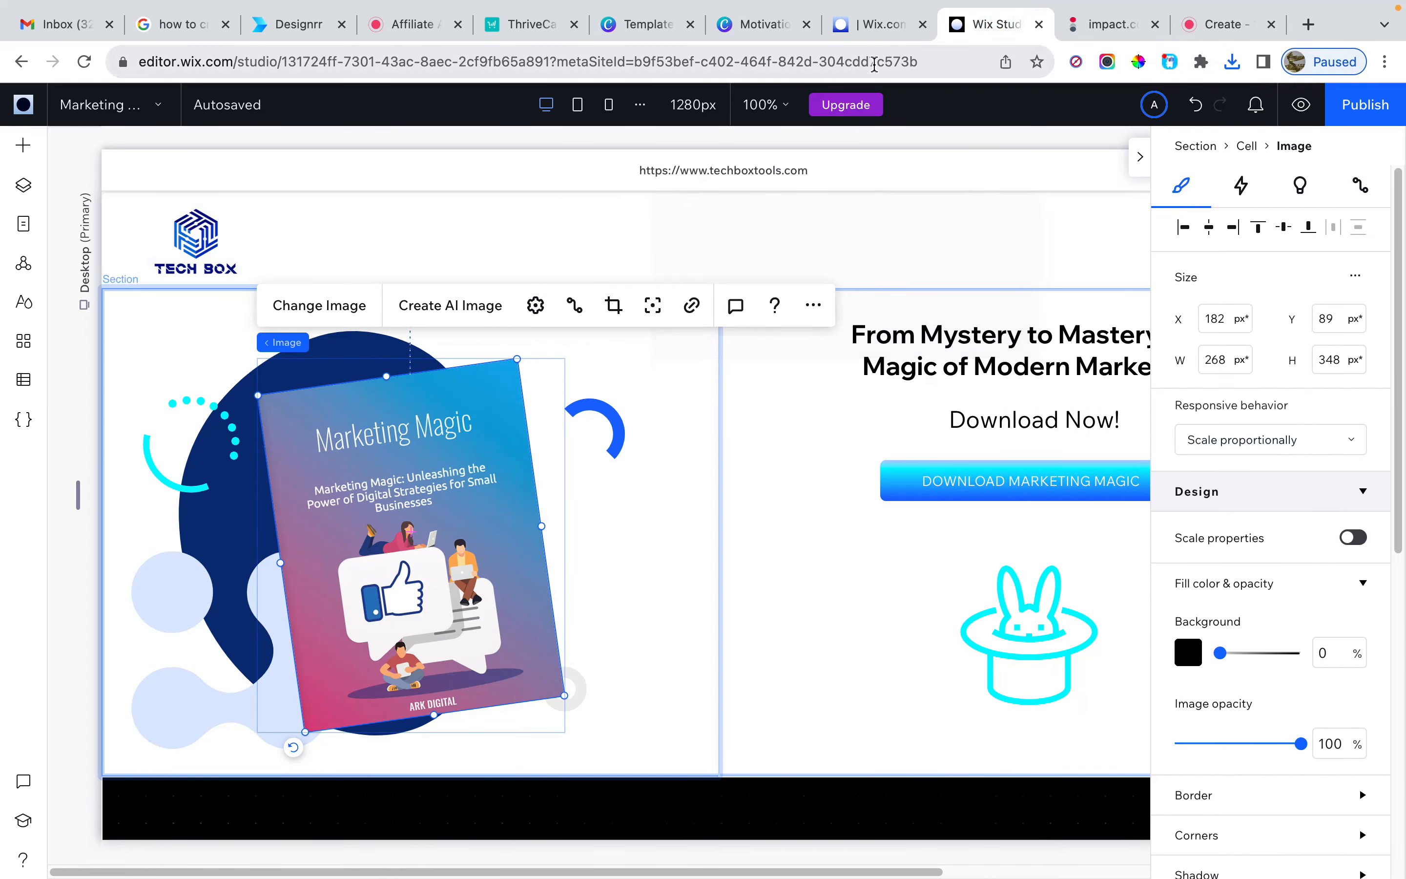
pyautogui.click(290, 24)
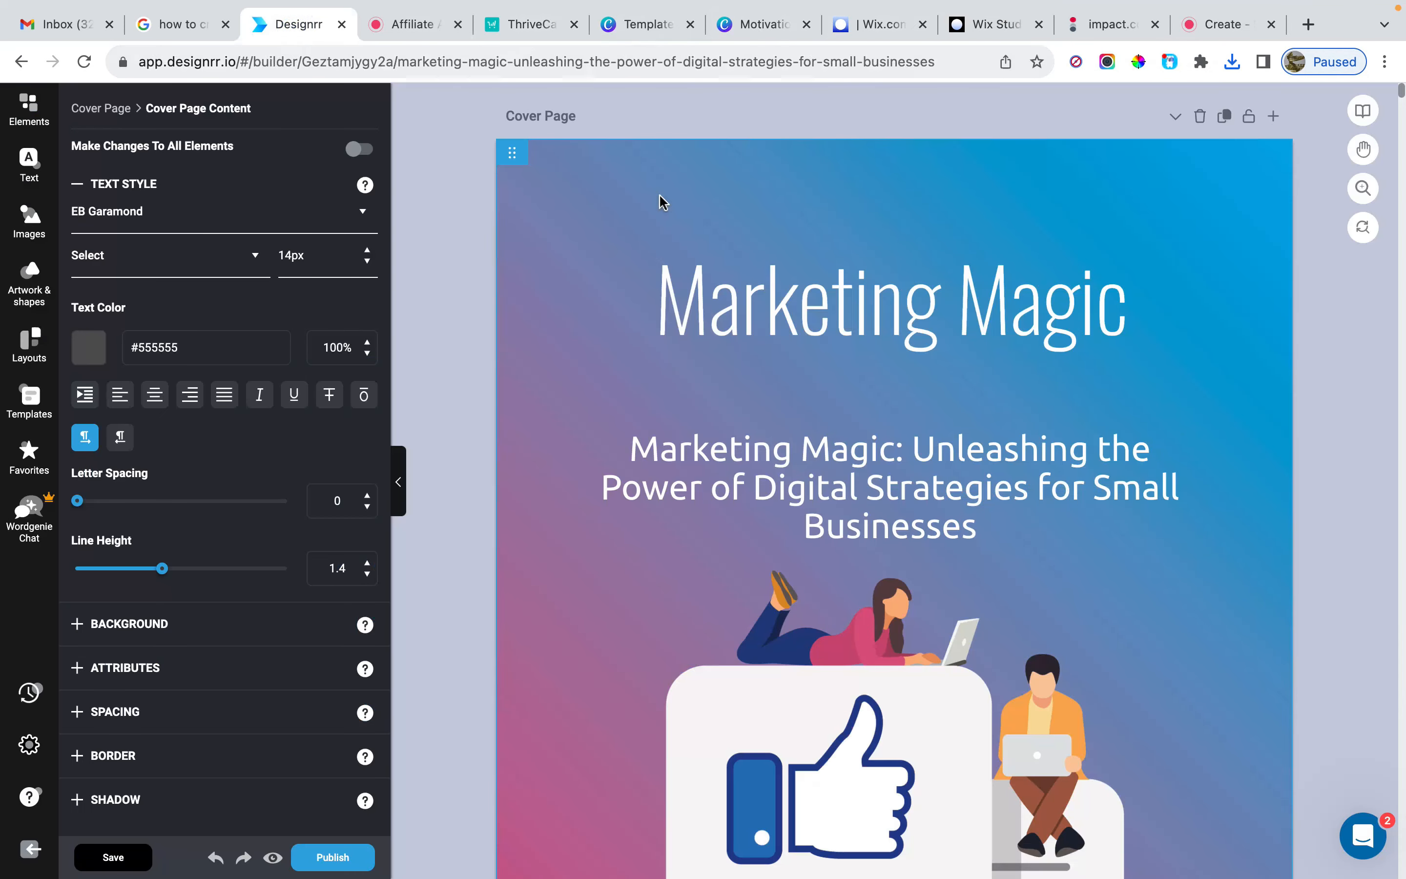
pyautogui.click(299, 622)
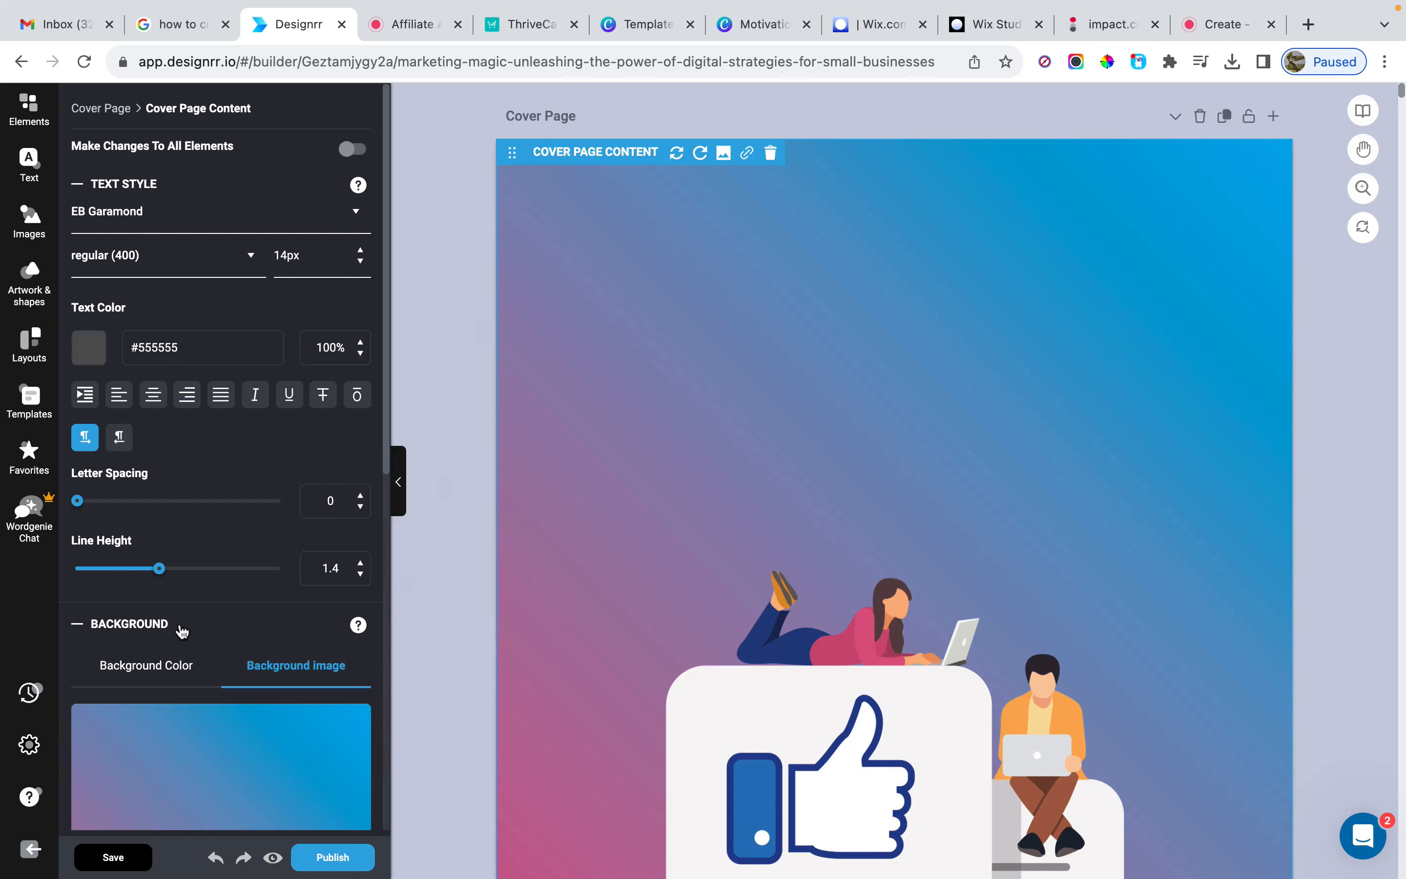
pyautogui.scroll(-3, 184, 630)
pyautogui.scroll(-2, 183, 629)
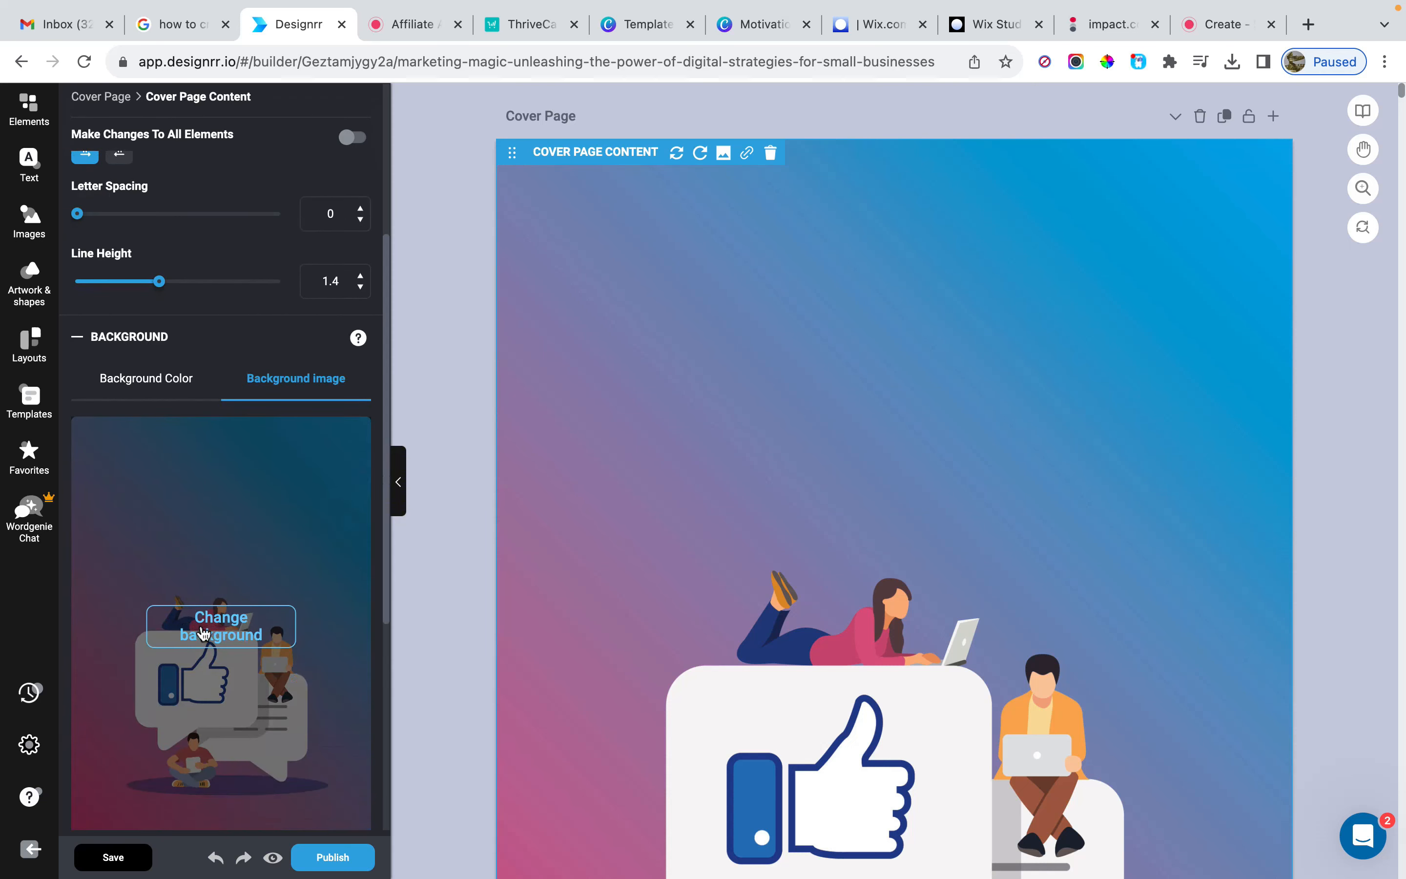
pyautogui.click(217, 626)
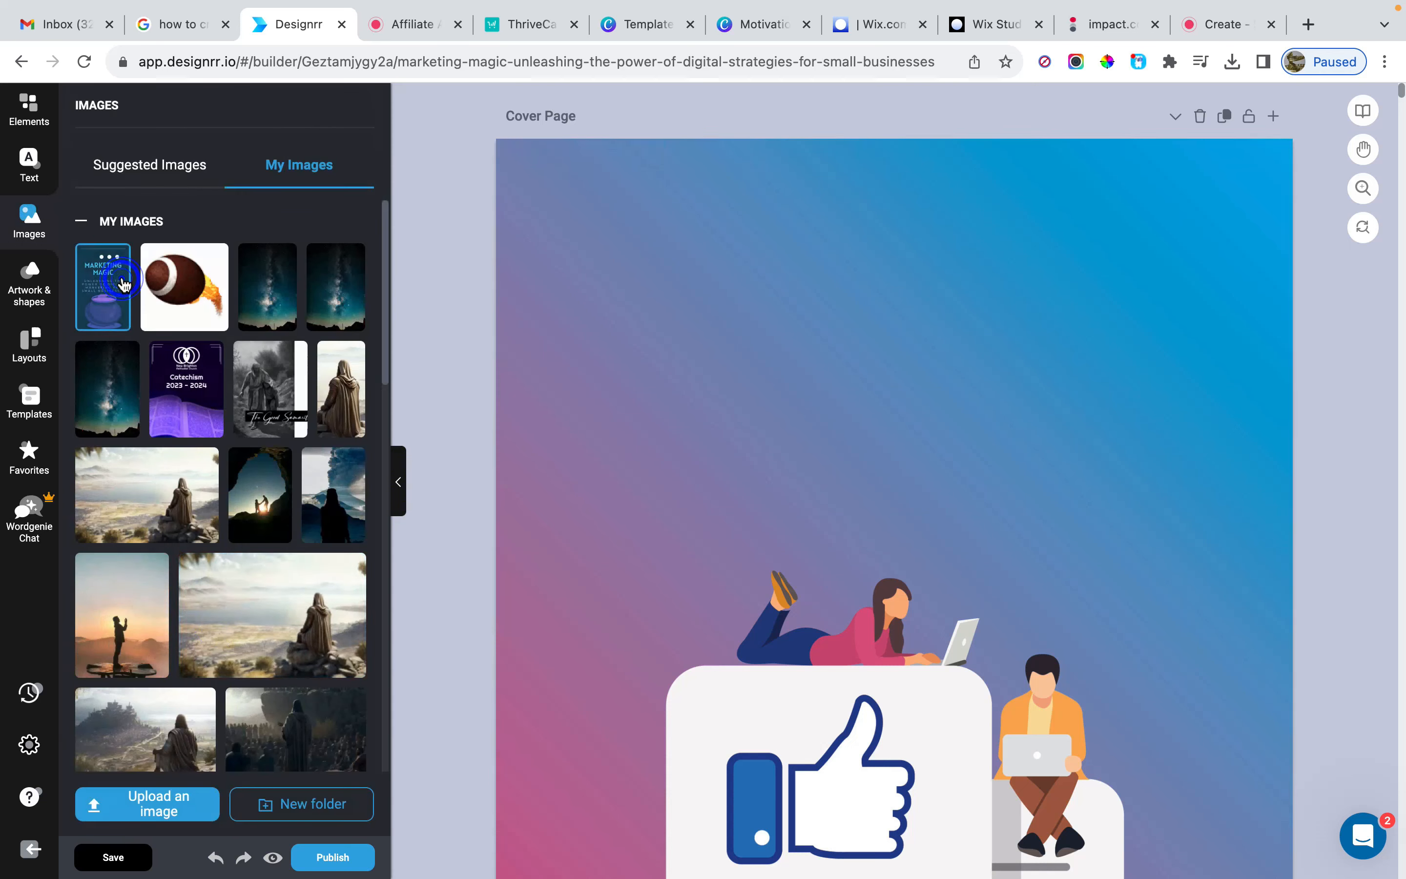
pyautogui.click(123, 284)
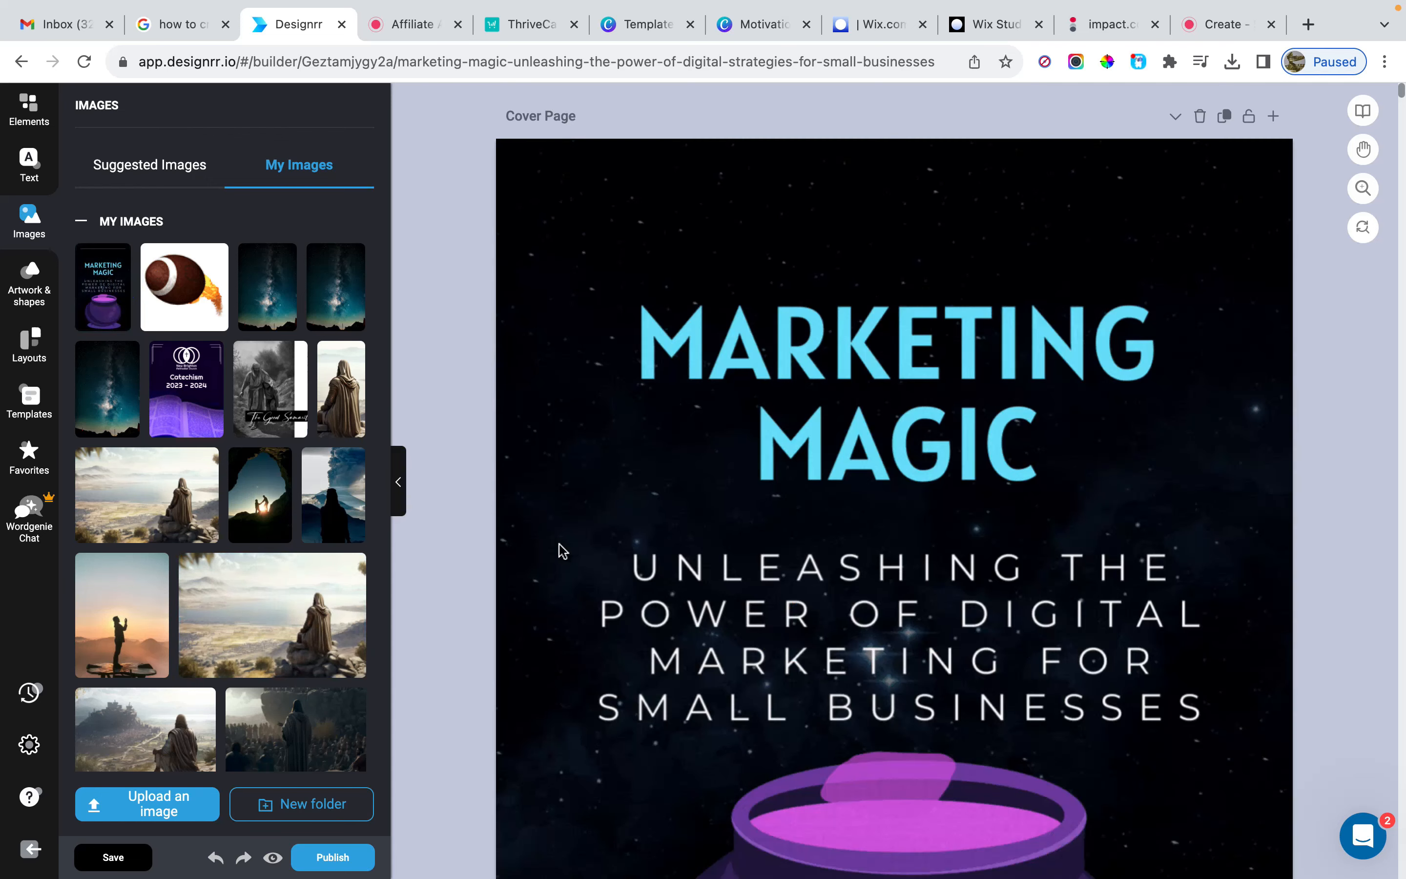
pyautogui.scroll(-4, 563, 550)
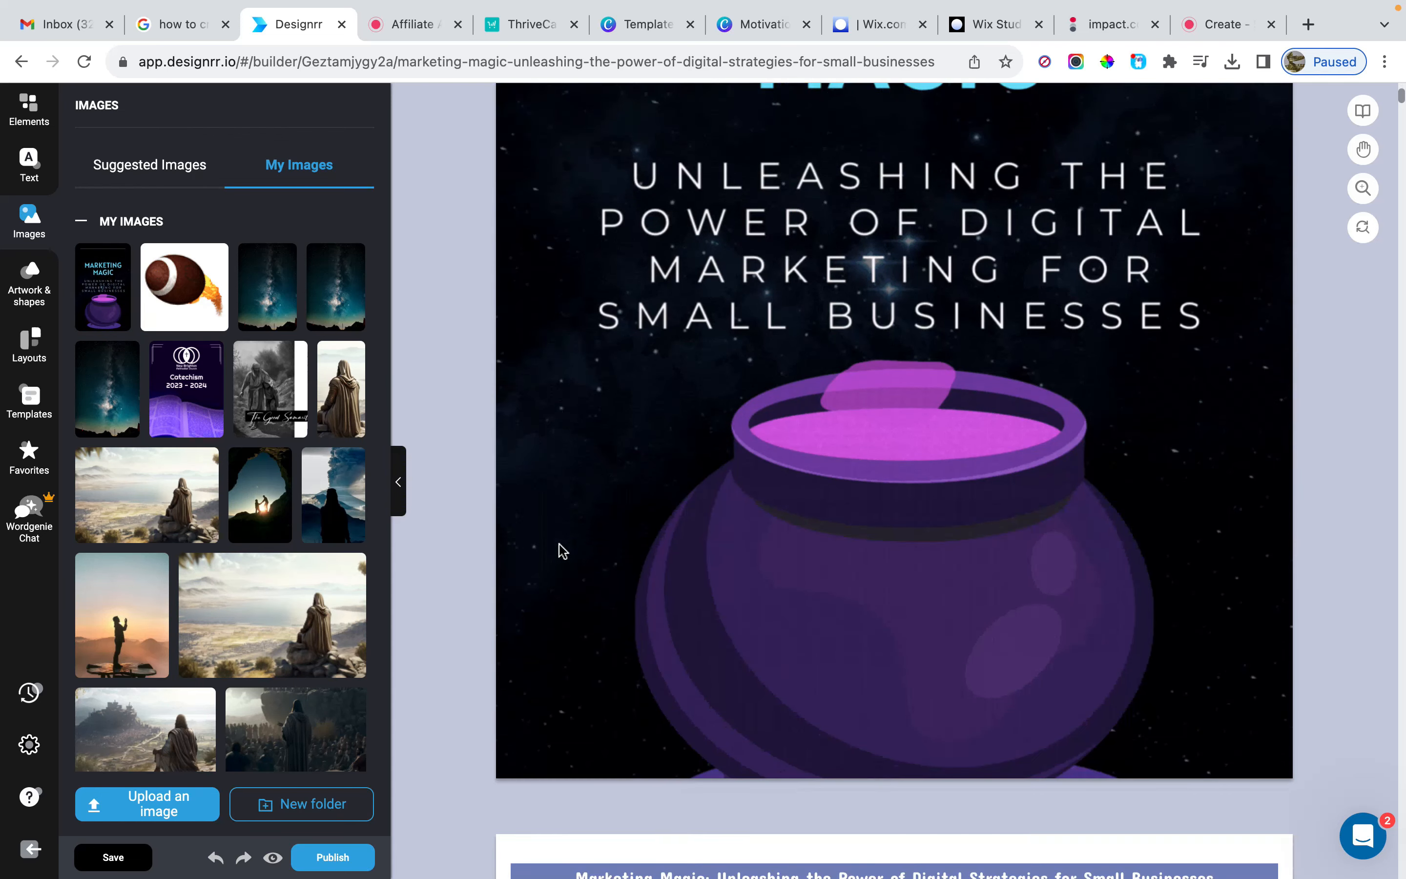
pyautogui.scroll(6, 563, 550)
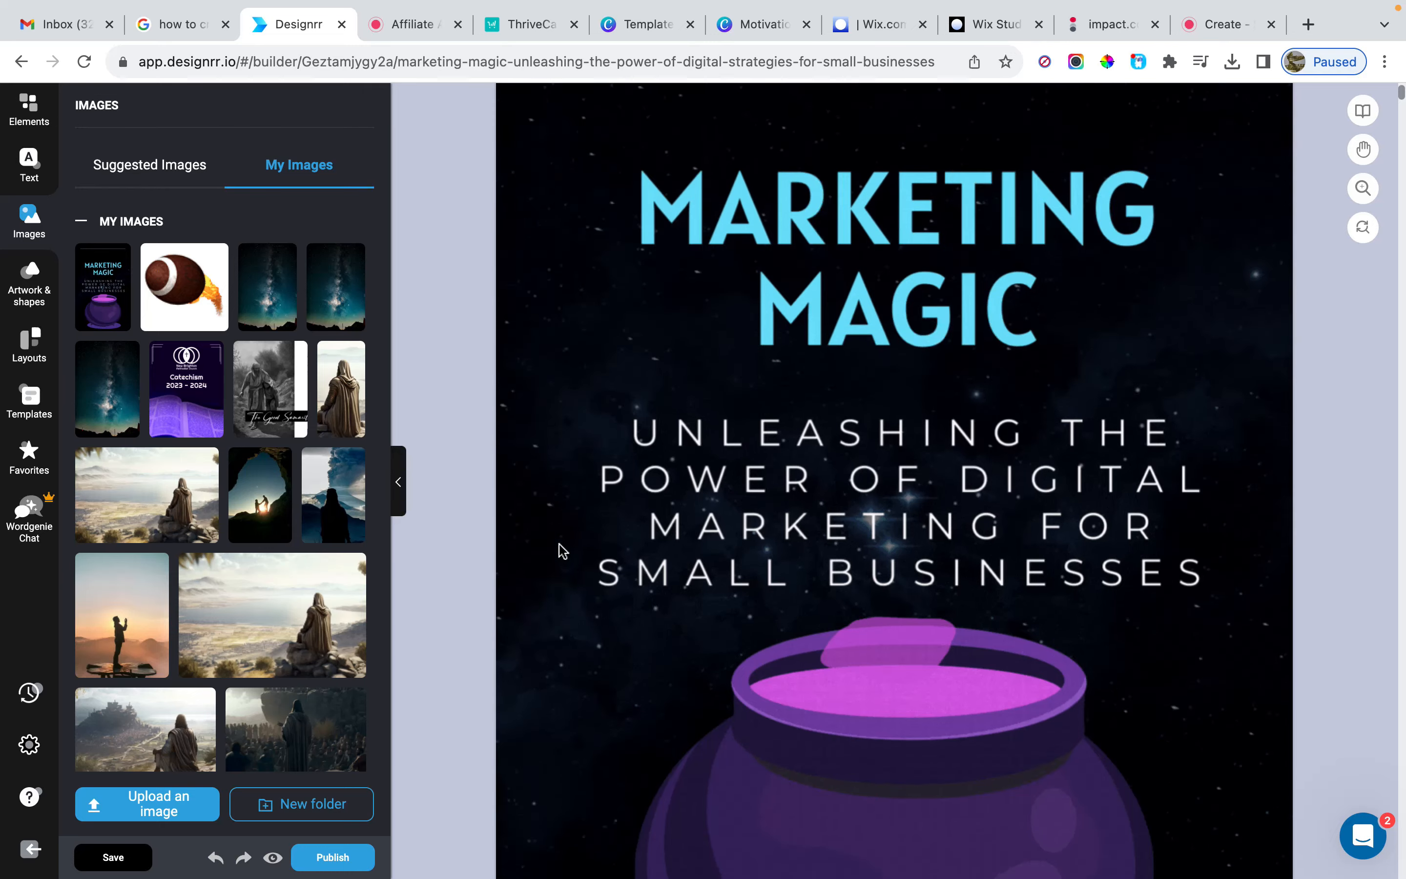